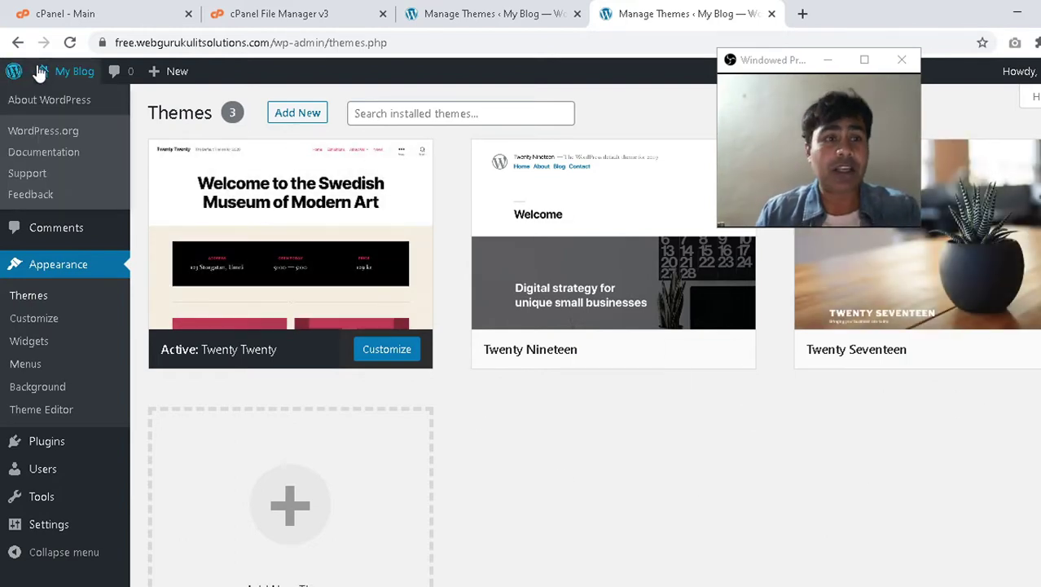
View the blog's front page in a new browser tab, and return to the Themes page.
mouse_move(43, 74)
right_click(49, 98)
left_click(75, 107)
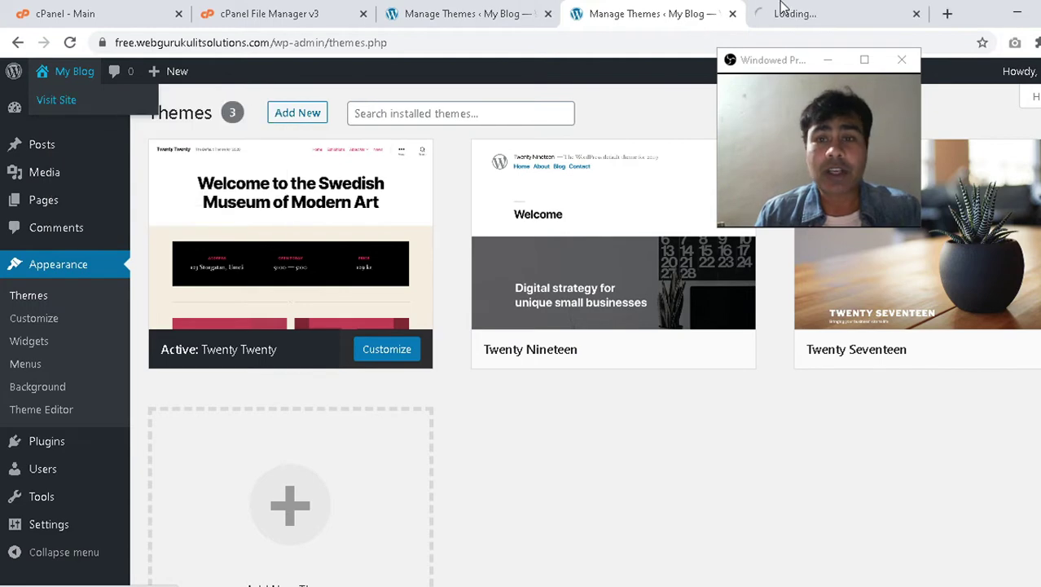
left_click(847, 14)
scroll(332, 277, "down", 10)
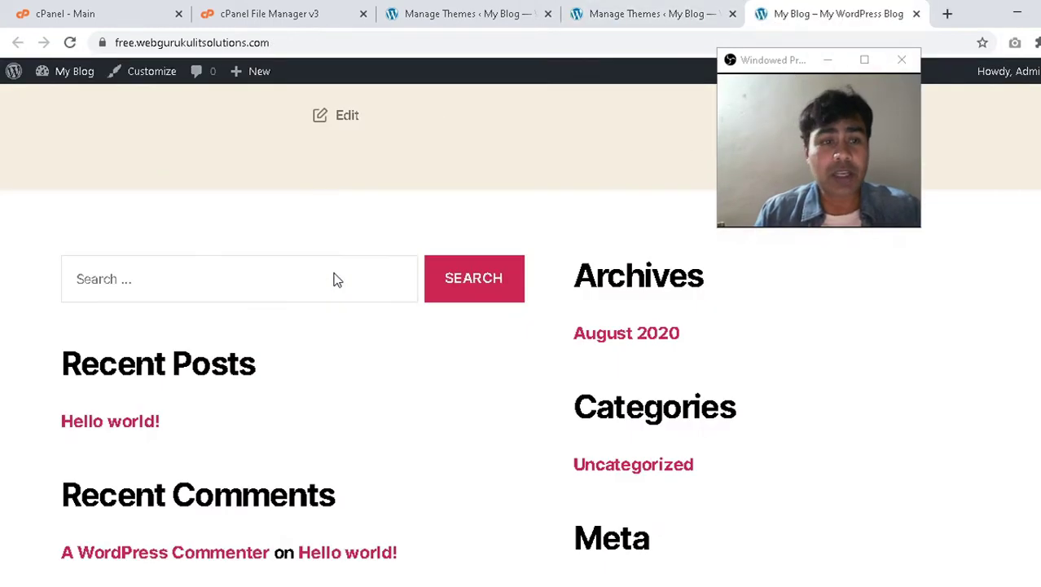
scroll(335, 277, "up", 10)
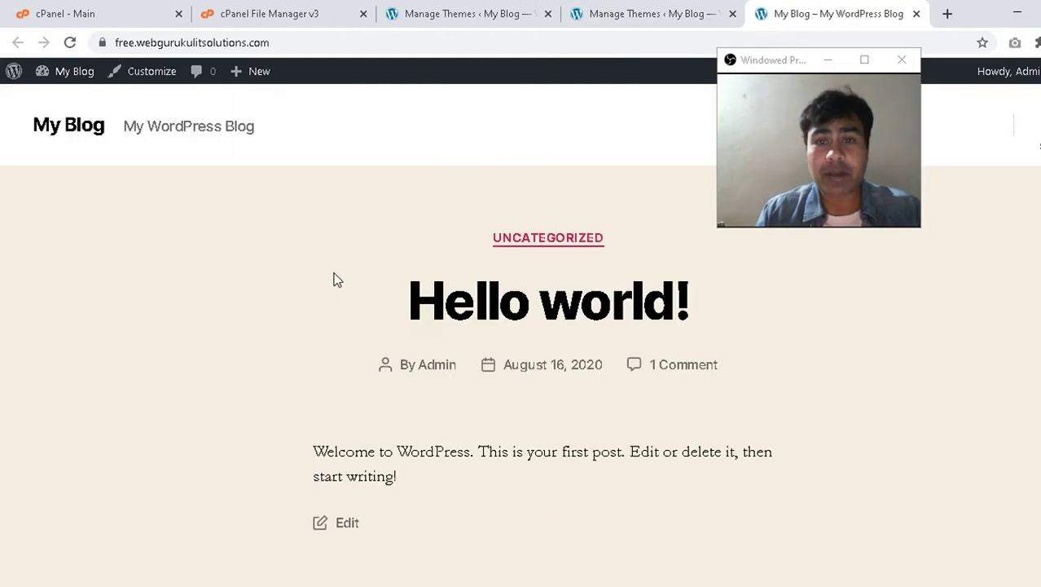
left_click(618, 10)
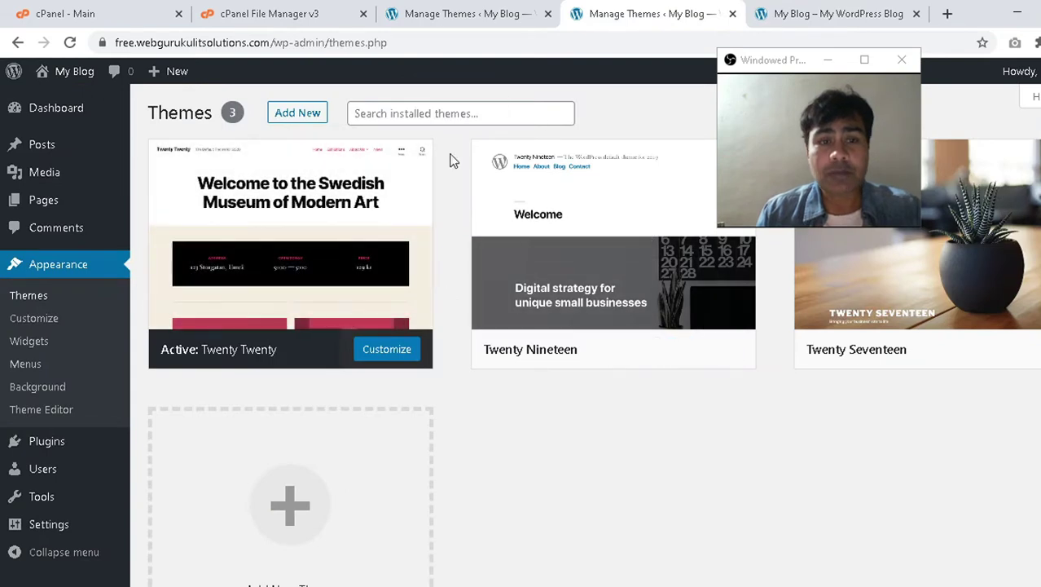
Switch to Notepad, review the listed Oceanwp theme, elementor plugin and envato elements, and return to Chrome.
key("alt+Tab")
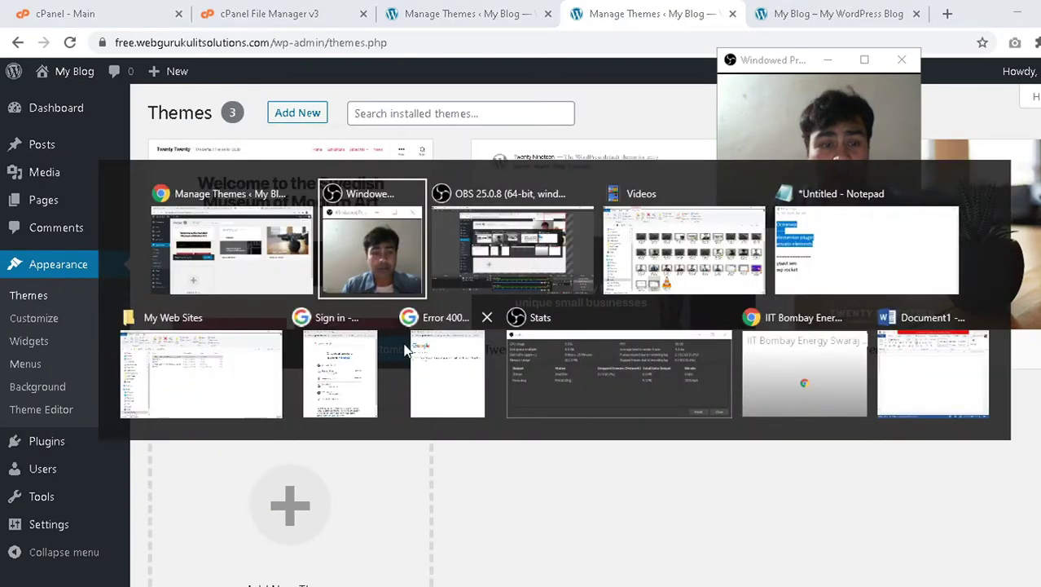
left_click(862, 232)
left_click(290, 176)
left_click_drag(346, 179, 114, 174)
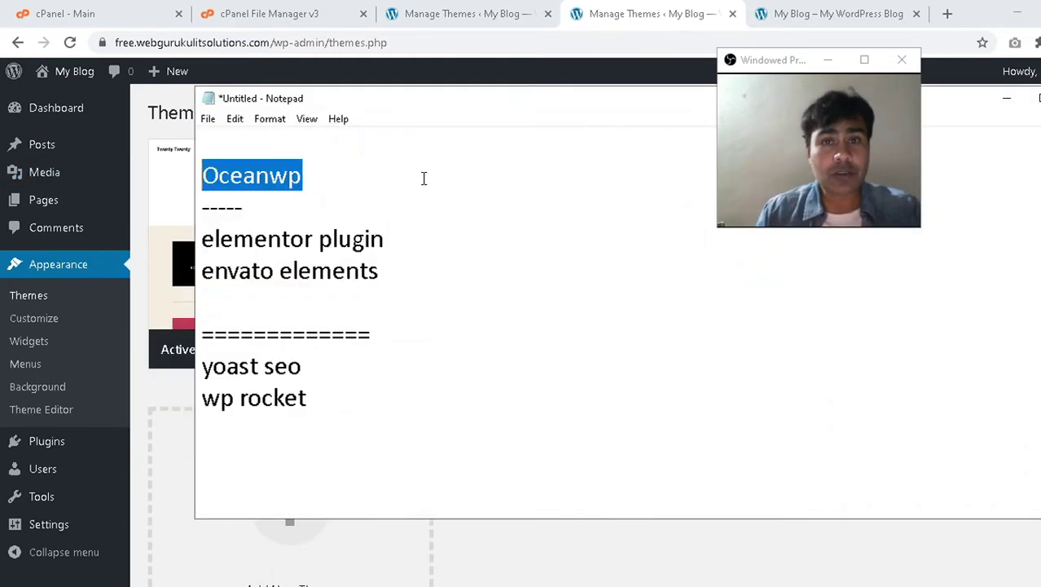
left_click(203, 272)
left_click_drag(380, 273, 156, 244)
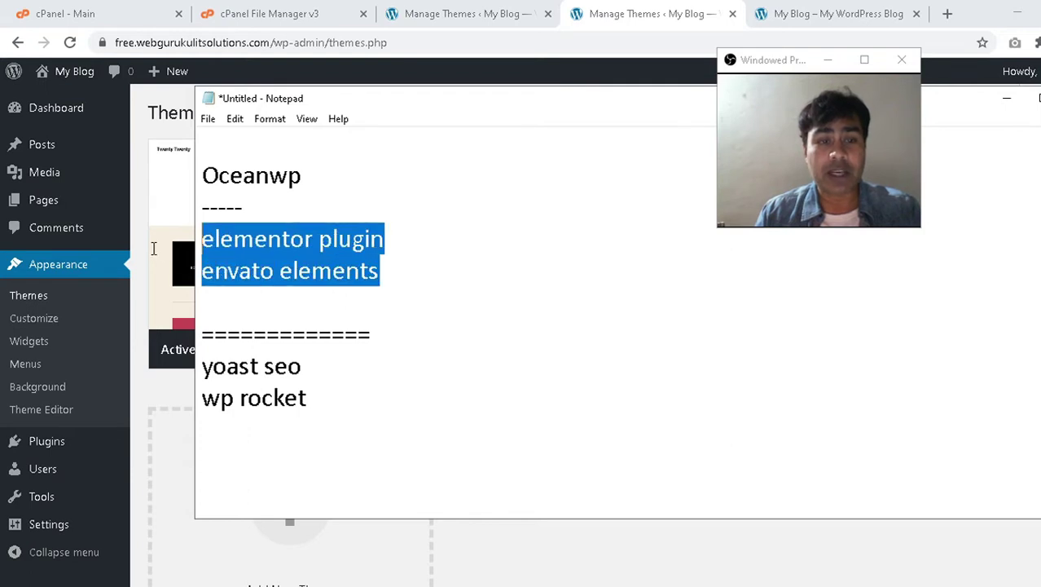
left_click_drag(302, 181, 153, 167)
left_click(313, 205)
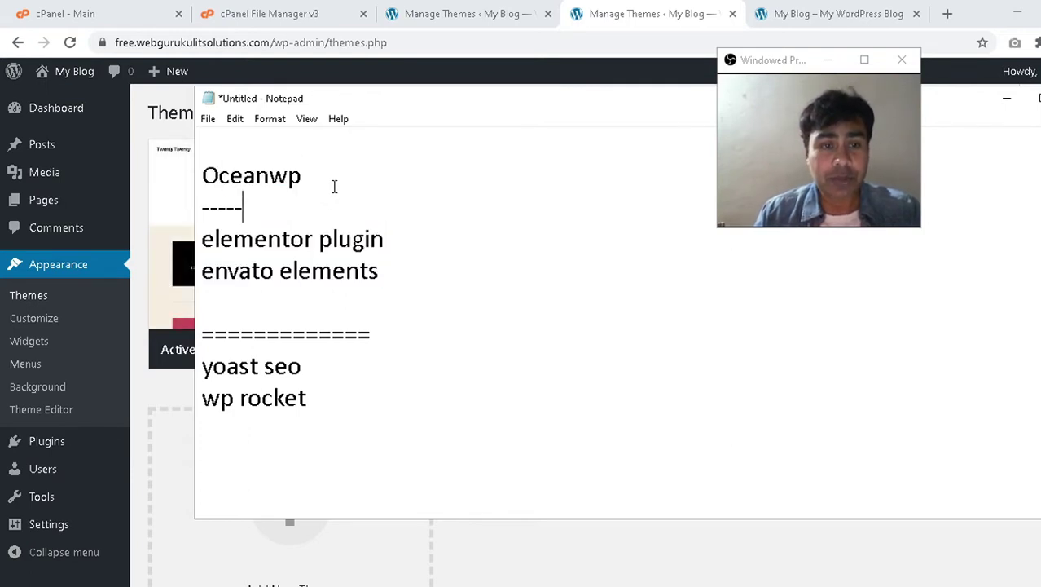
left_click_drag(335, 187, 149, 198)
left_click(145, 202)
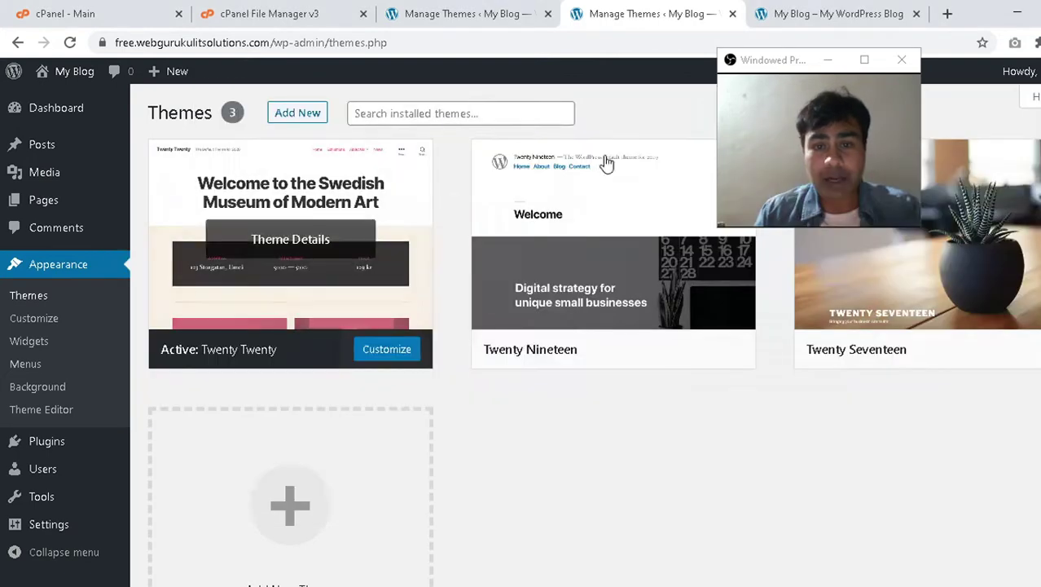
Search the WordPress theme directory for "Oceanwp" and install the OceanWP theme.
left_click(280, 118)
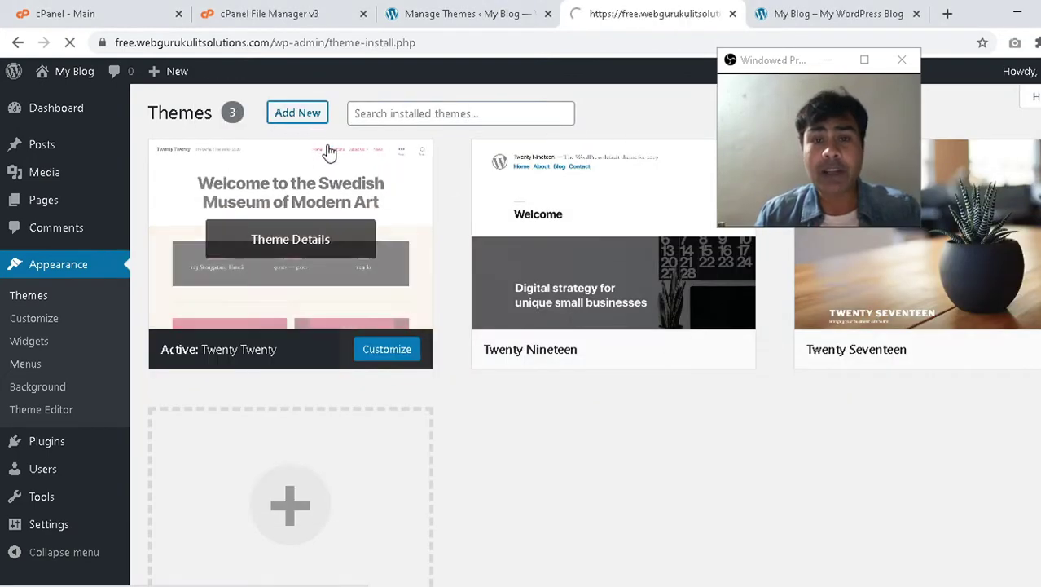
left_click(812, 66)
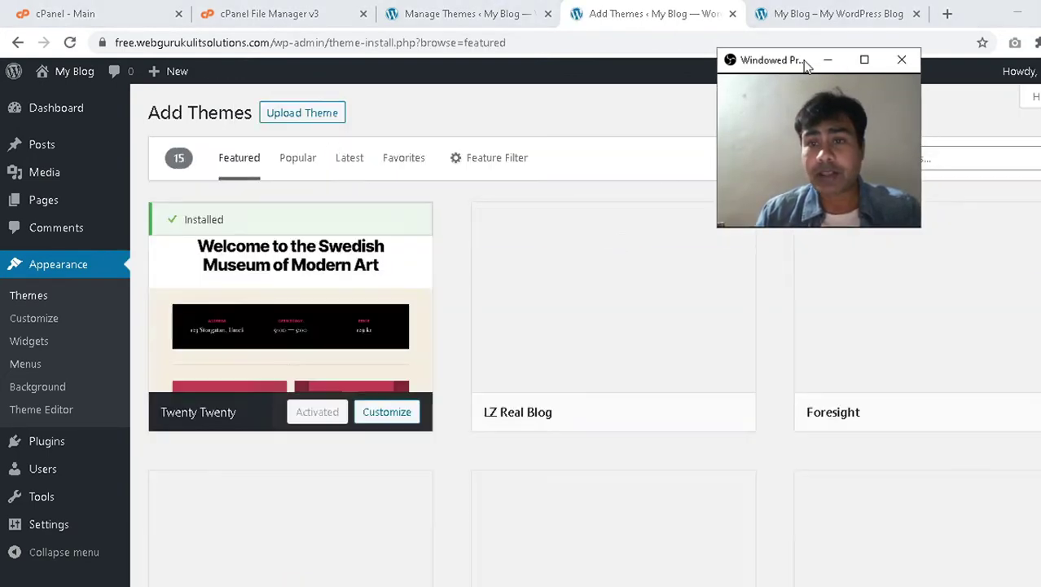
left_click_drag(888, 192, 929, 208)
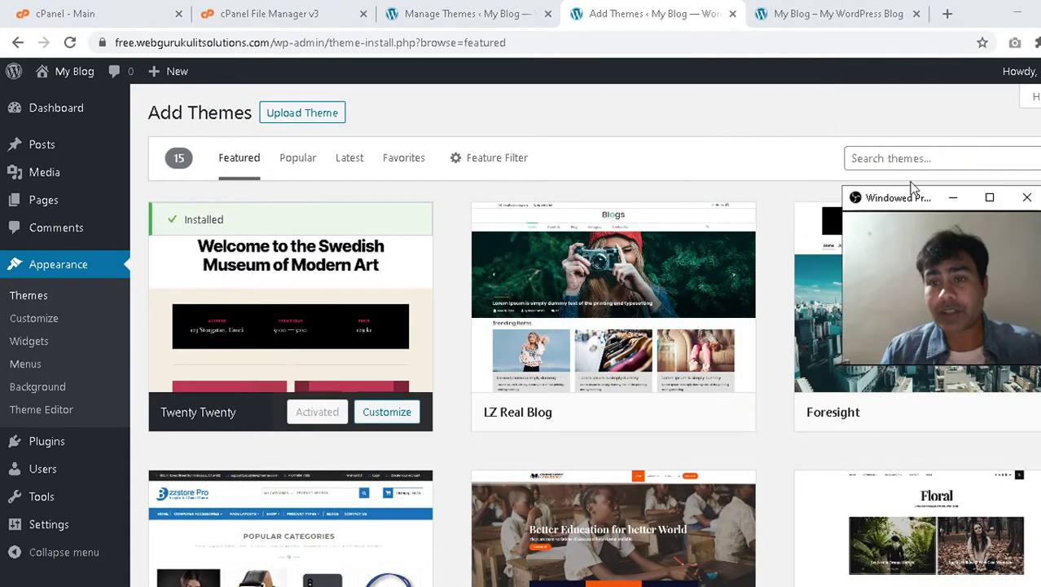
left_click(883, 158)
type("Oceanwp")
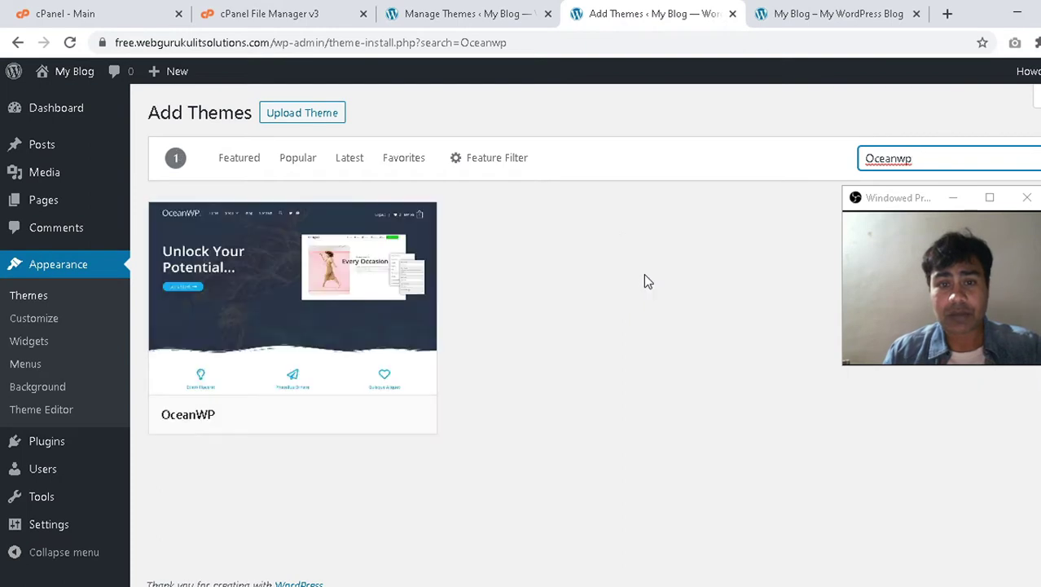
mouse_move(289, 416)
left_click(337, 419)
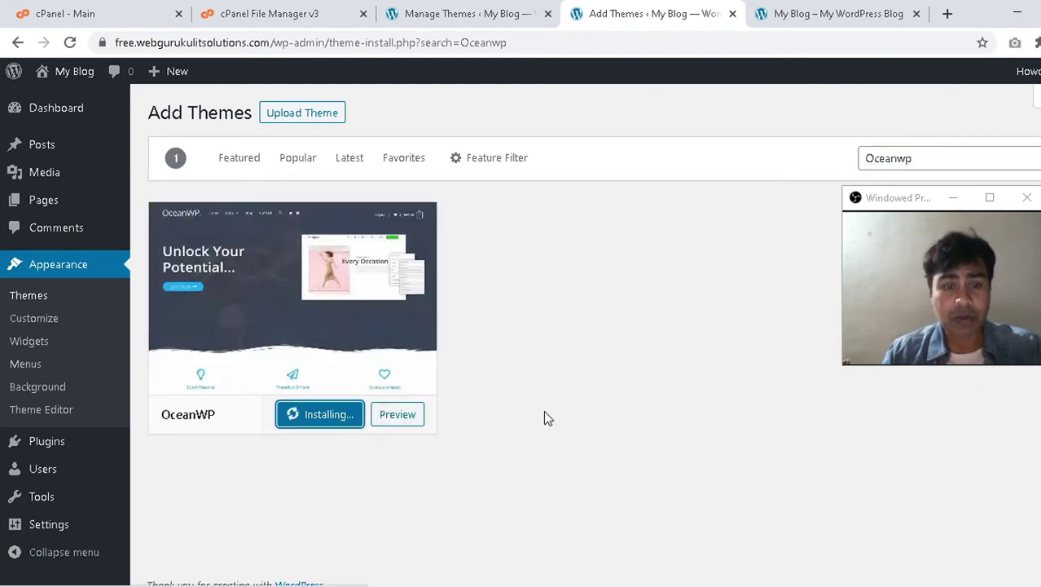
Close the blog front page, the duplicate Manage Themes and the cPanel File Manager browser tabs.
left_click(833, 12)
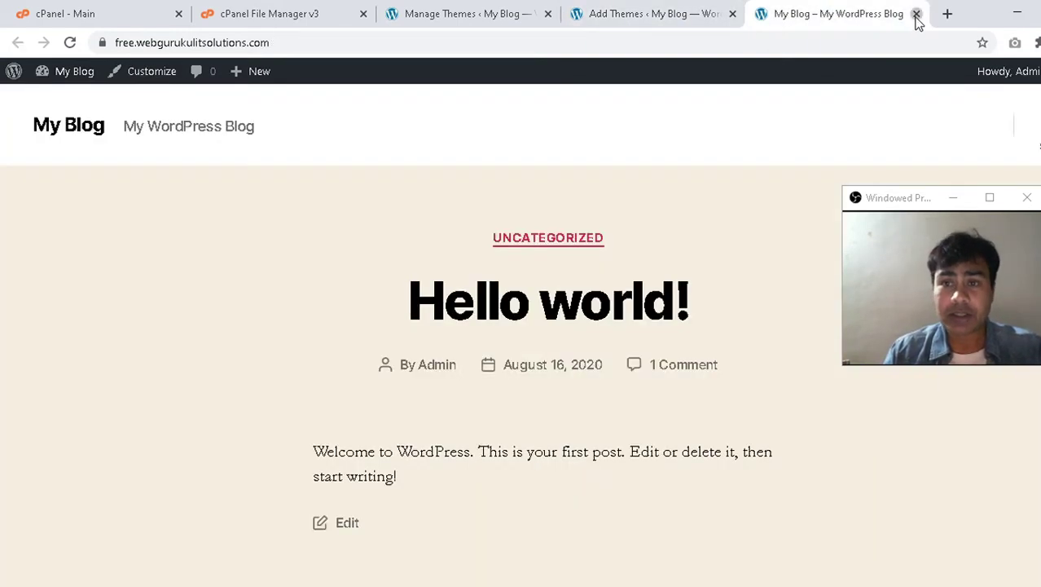
left_click(916, 13)
left_click(529, 14)
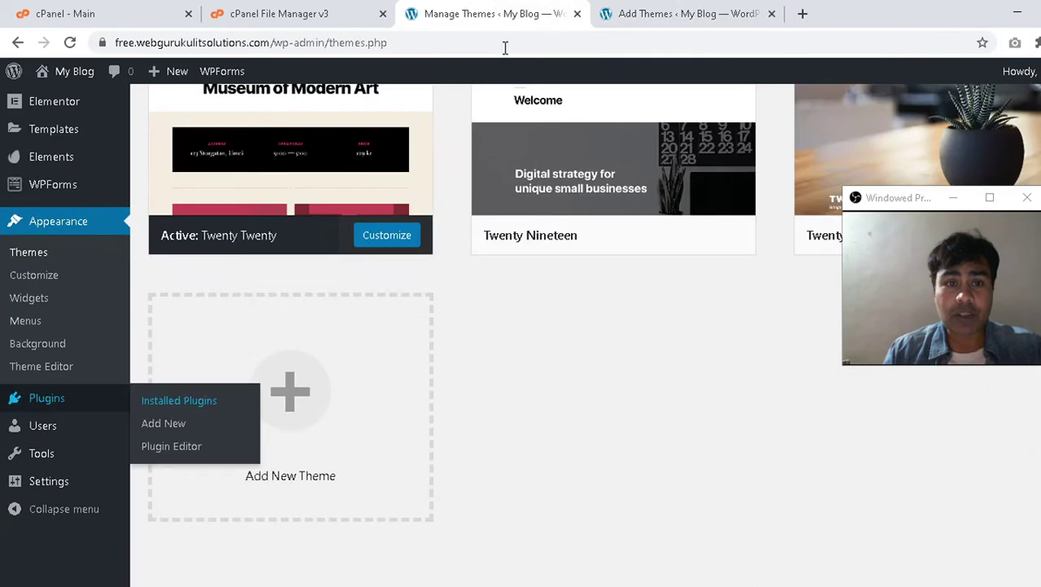
left_click(576, 15)
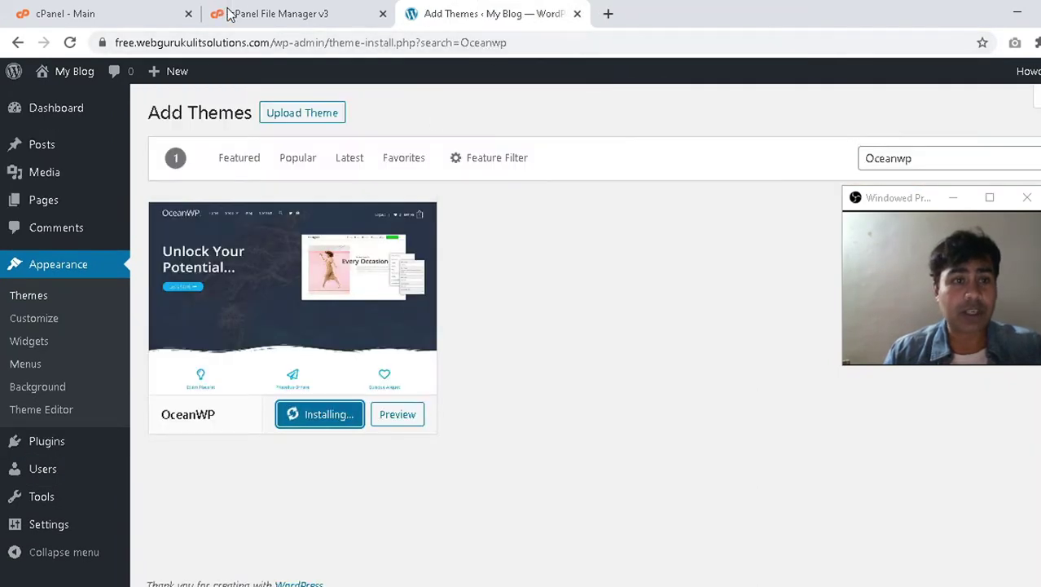
left_click(231, 14)
left_click(381, 13)
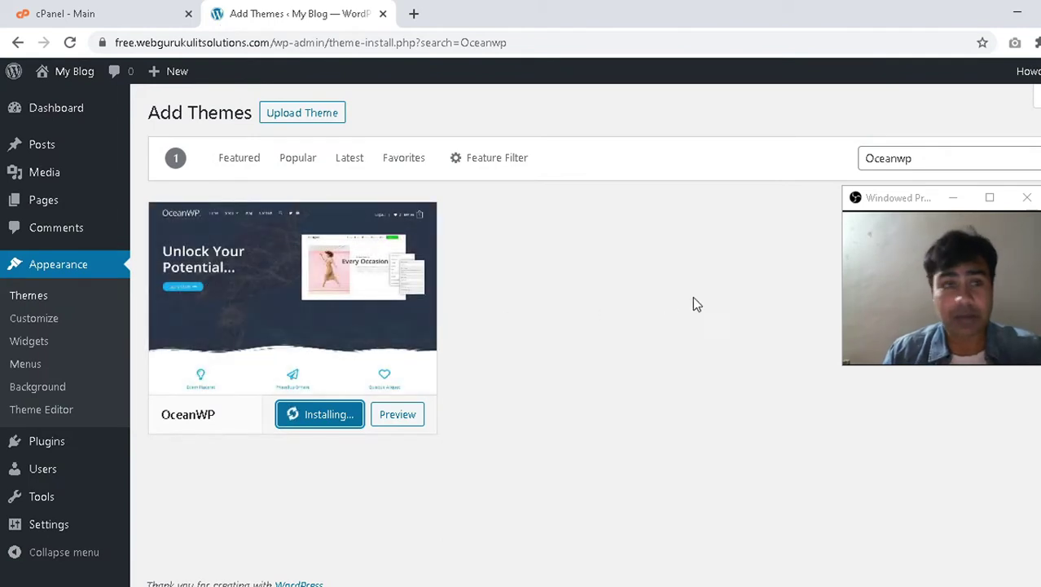
Open the Installed Plugins page in a new browser tab.
mouse_move(52, 452)
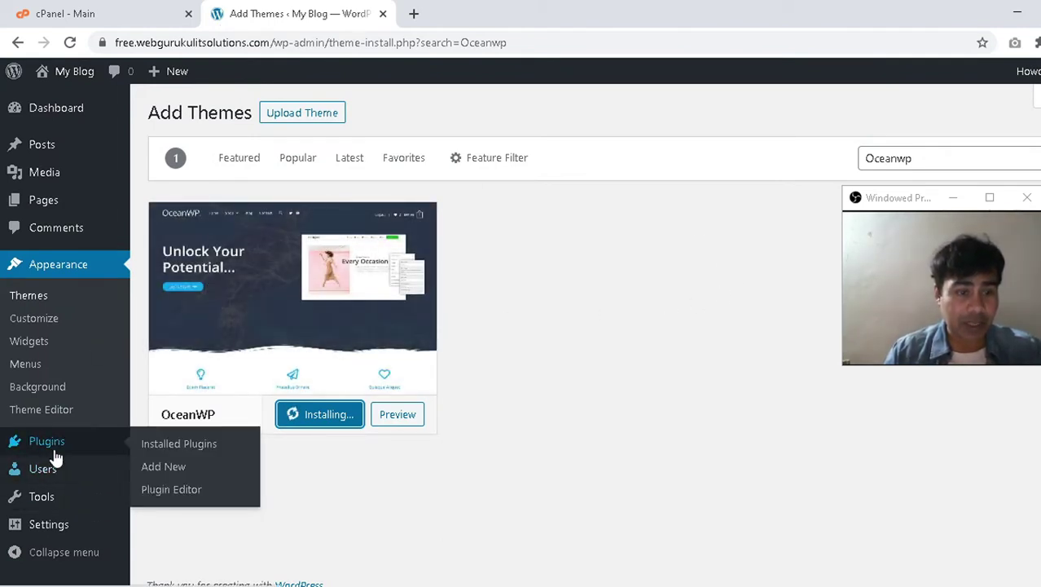
right_click(189, 443)
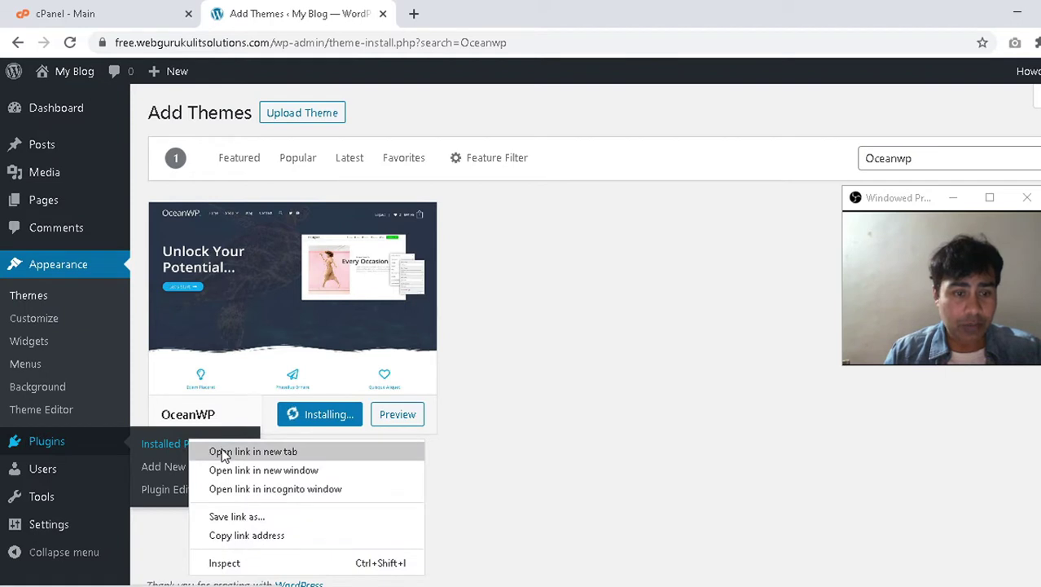
right_click(157, 468)
right_click(141, 444)
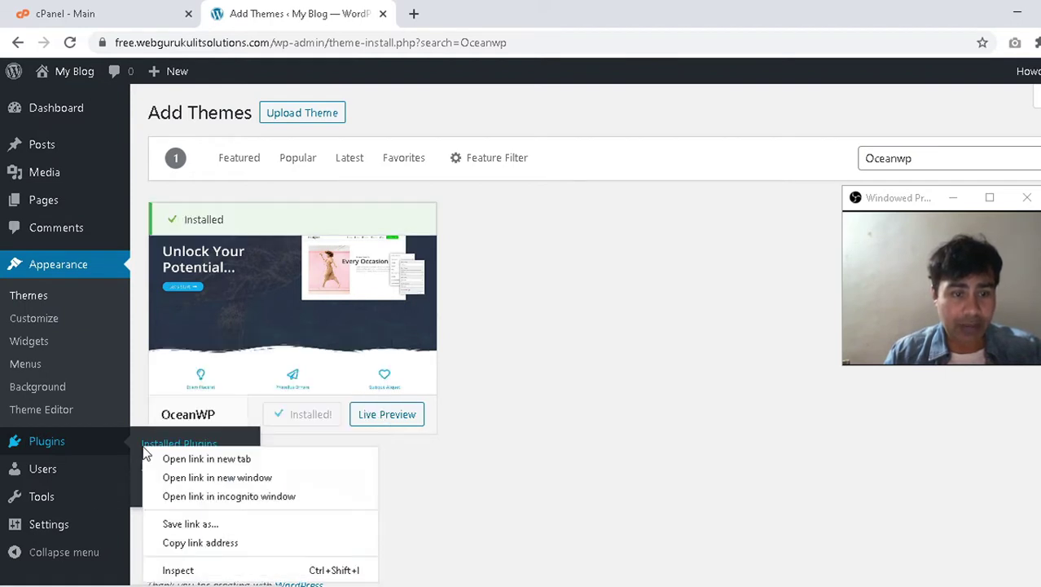
left_click(197, 458)
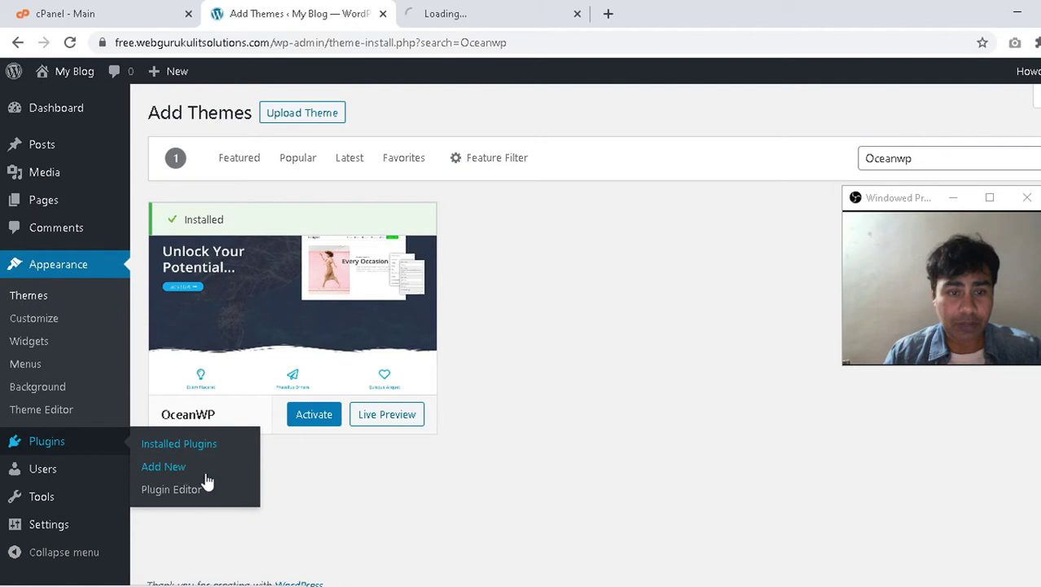
Activate the OceanWP theme and bulk-install its recommended plugins Elementor, Ocean Extra and WPForms.
left_click(323, 417)
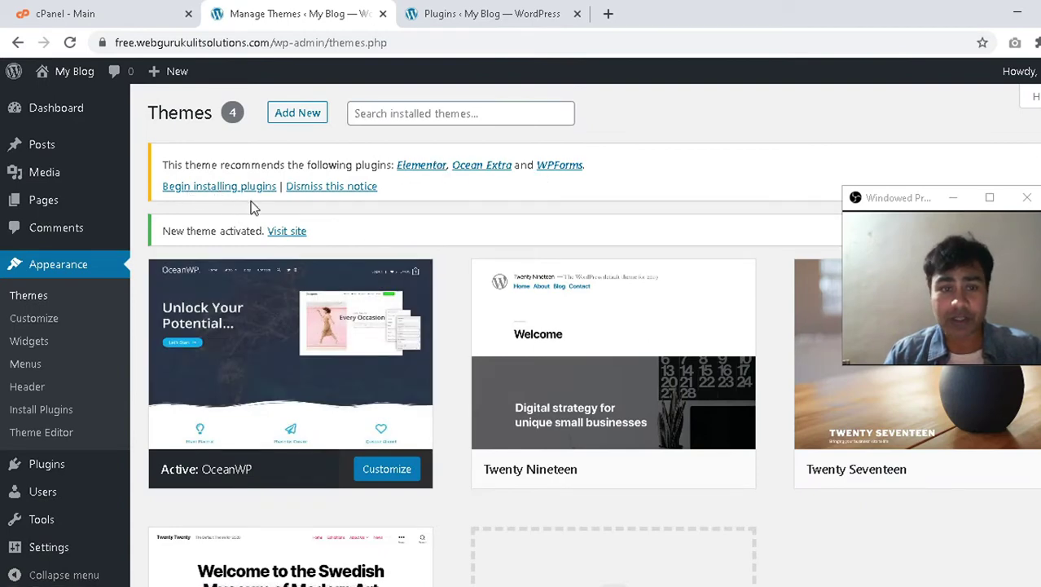
left_click(228, 189)
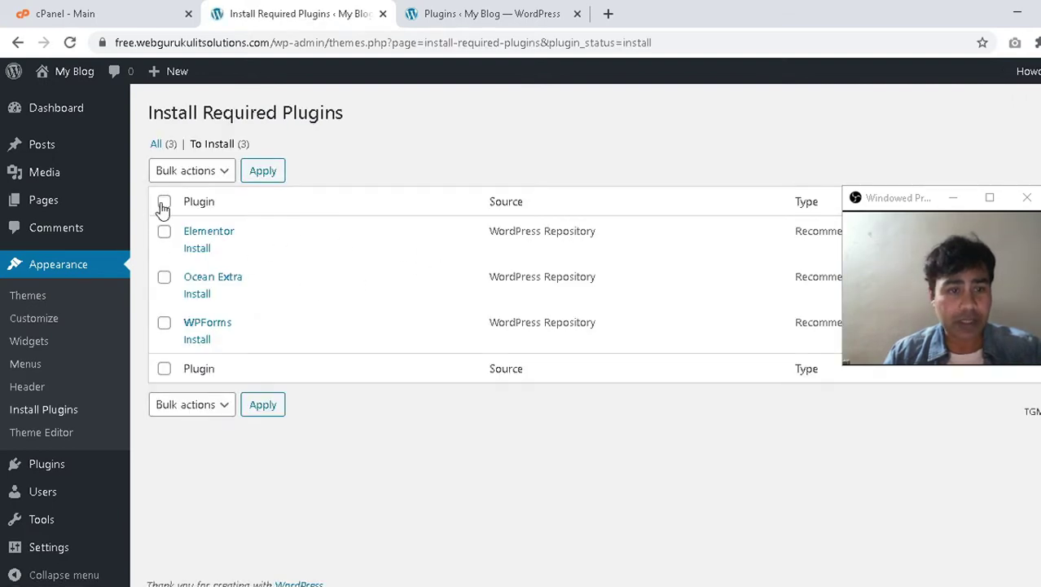
left_click(164, 203)
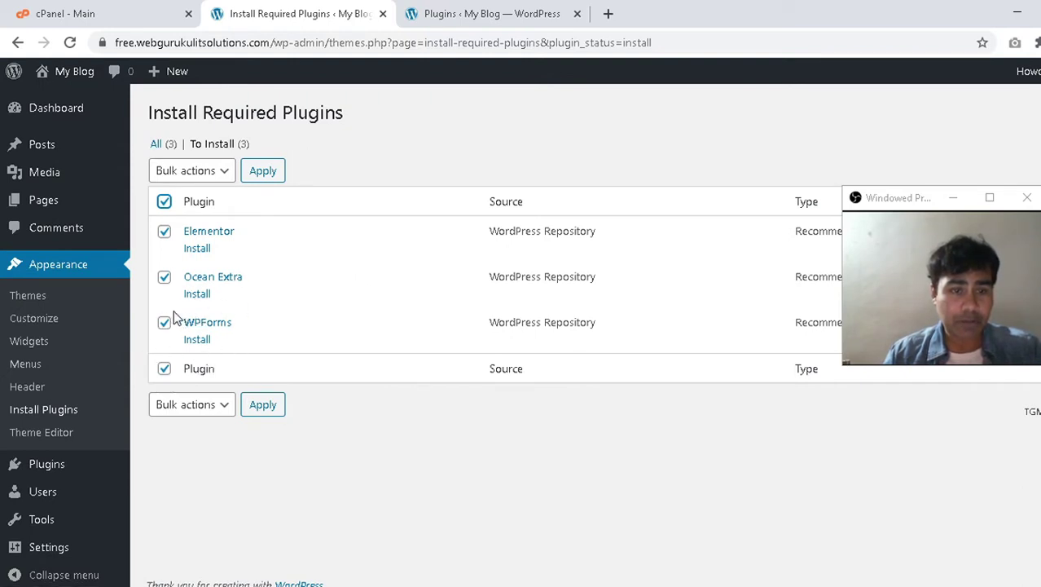
left_click(219, 171)
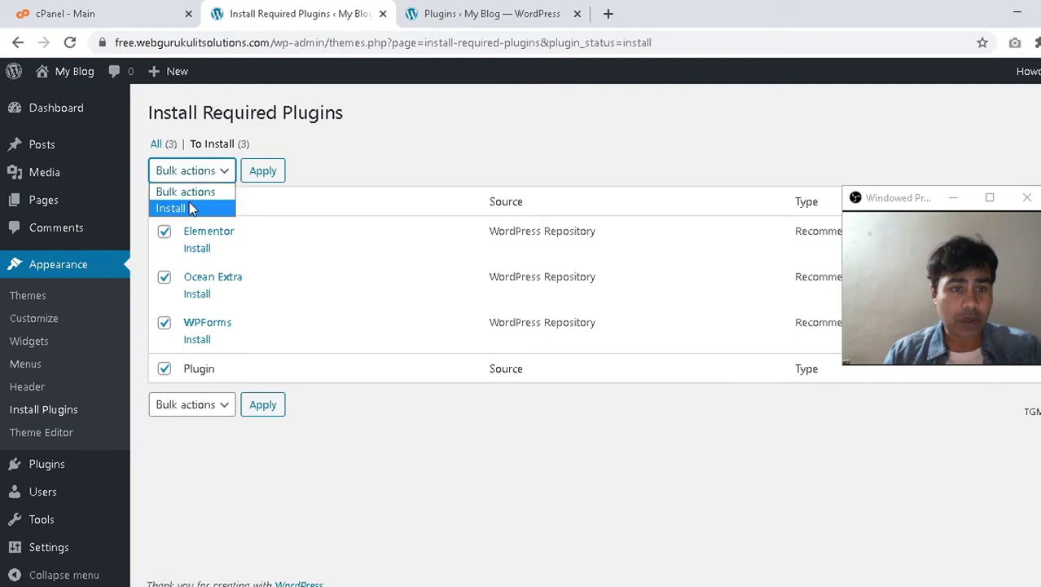
left_click(191, 205)
left_click(260, 173)
Check the Plugins page and the elementor entry in the Notepad list, and return to the plugin installation page.
left_click(519, 12)
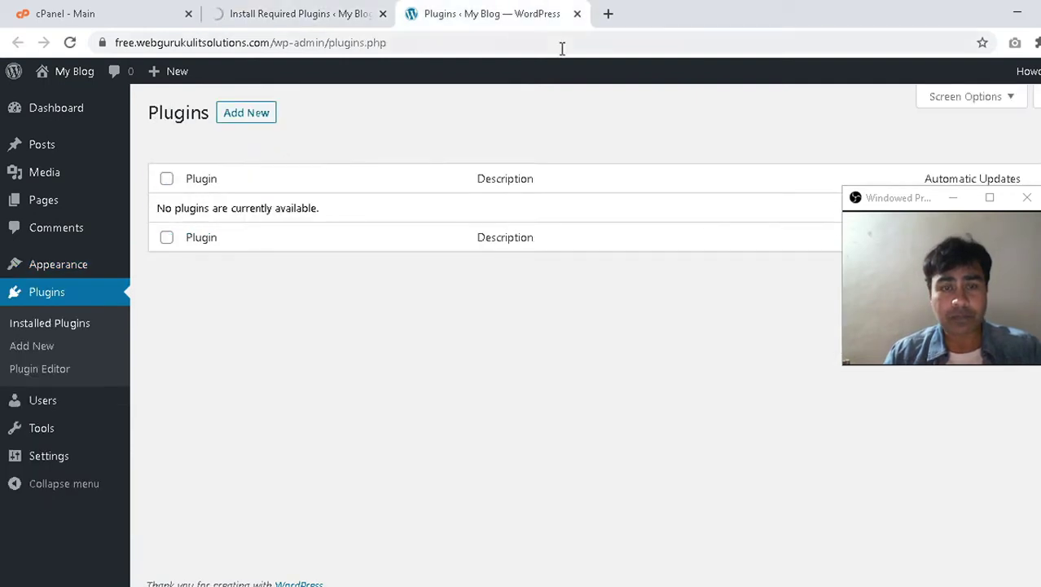
key("alt+Tab")
key("alt+Tab")
key("Tab")
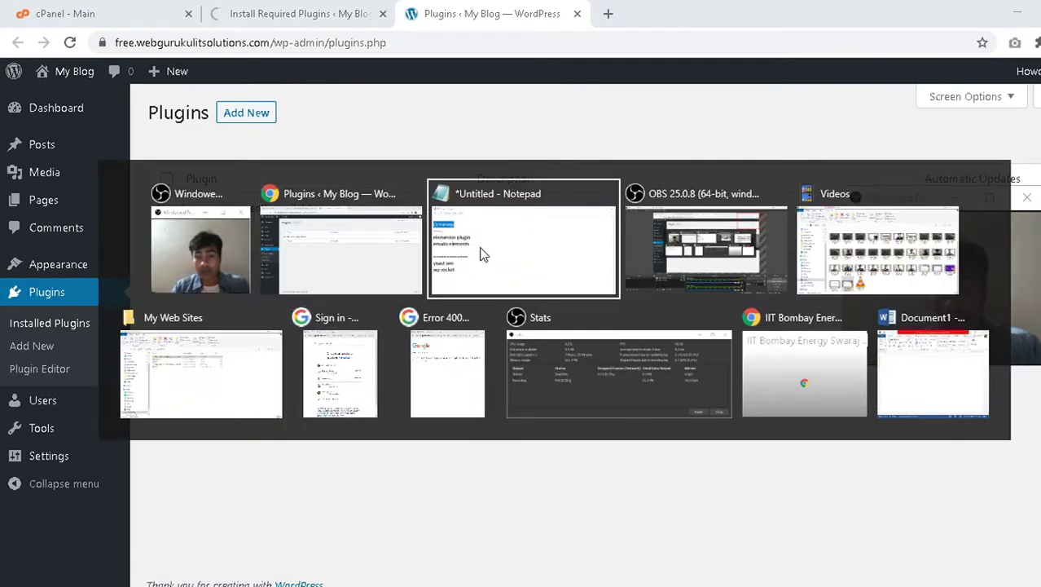
left_click(282, 238)
left_click_drag(317, 241, 142, 239)
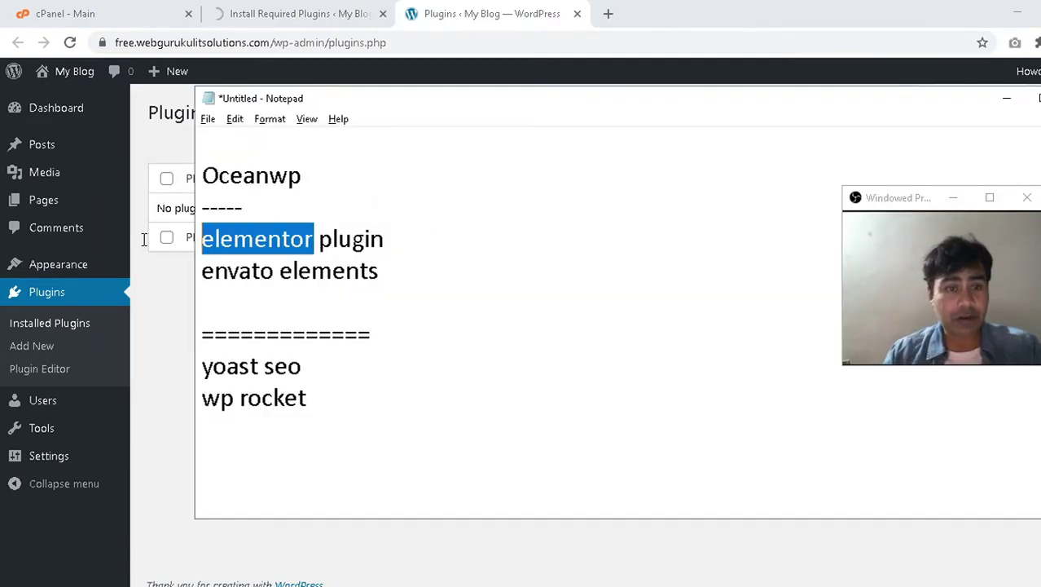
left_click(302, 14)
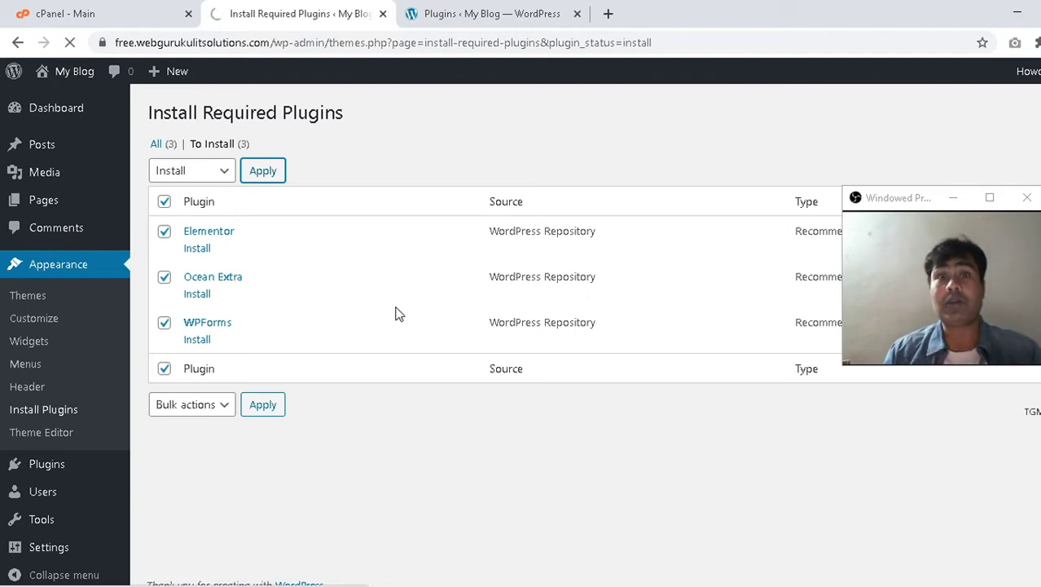
Leave the completed plugin installation, look through the WPForms welcome page, and switch to the Plugins page.
mouse_move(112, 208)
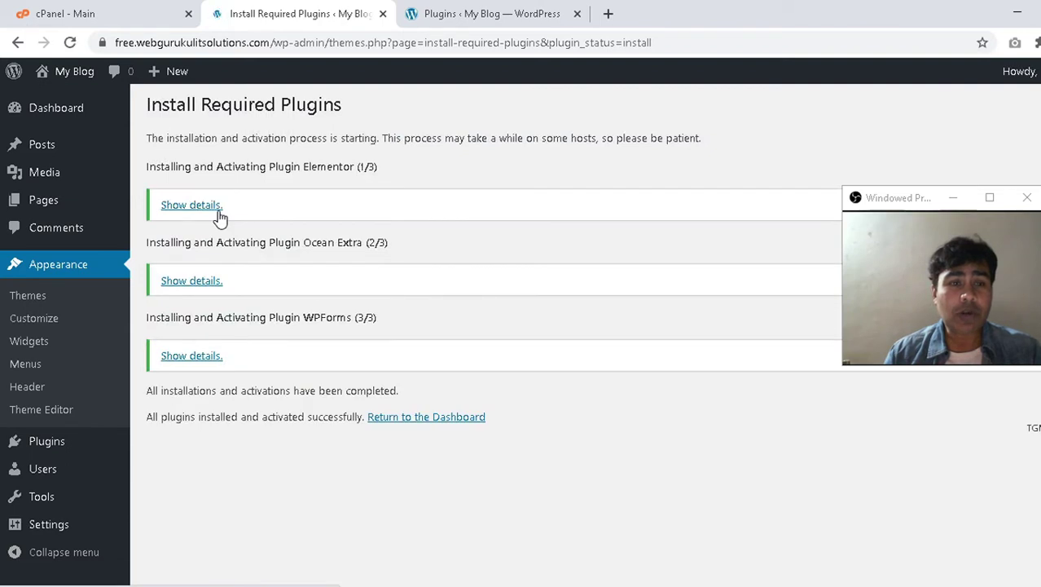
left_click(409, 418)
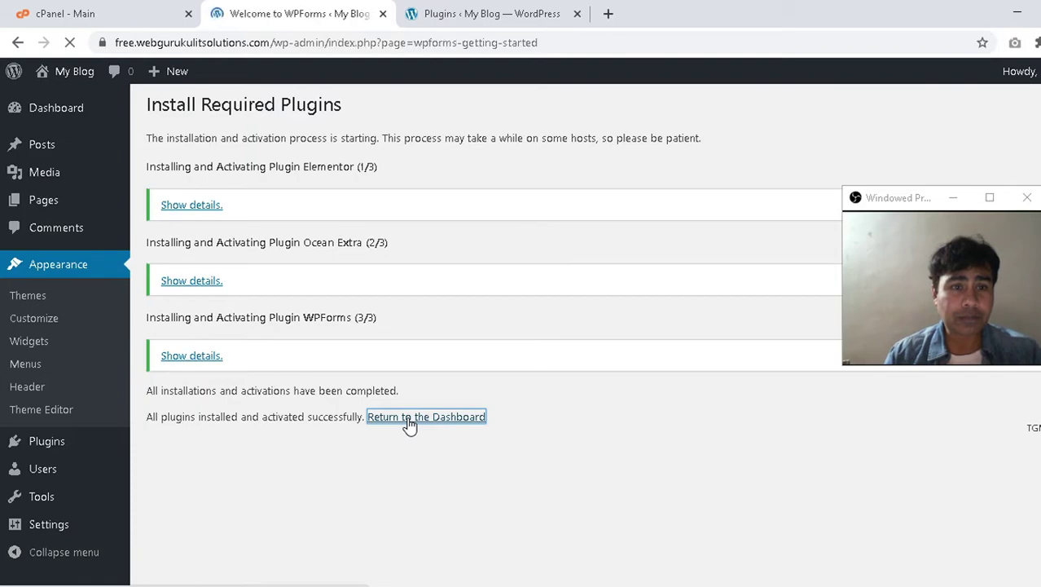
scroll(246, 338, "down", 1)
scroll(246, 338, "down", 15)
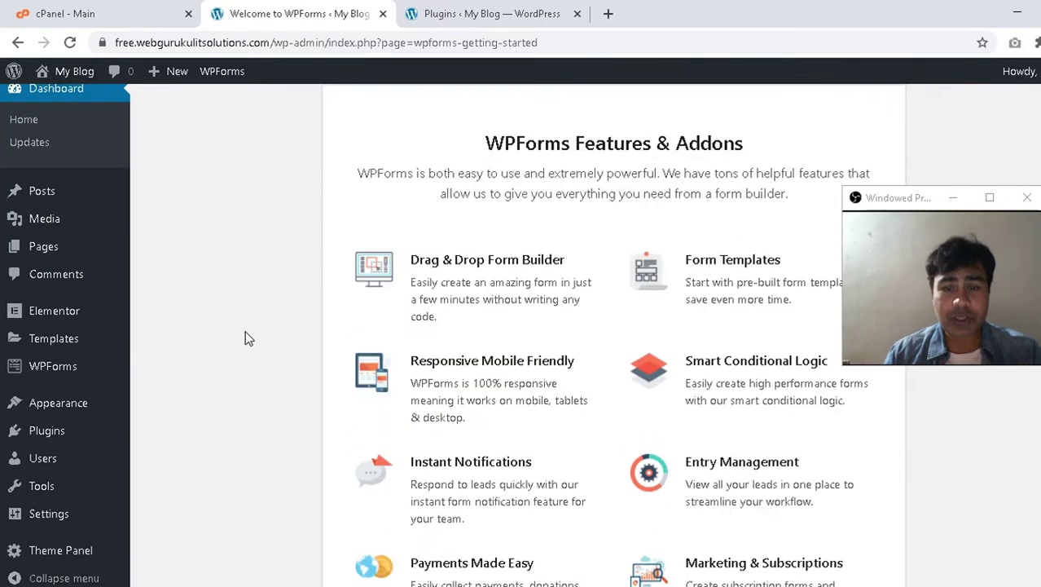
scroll(245, 331, "down", 4)
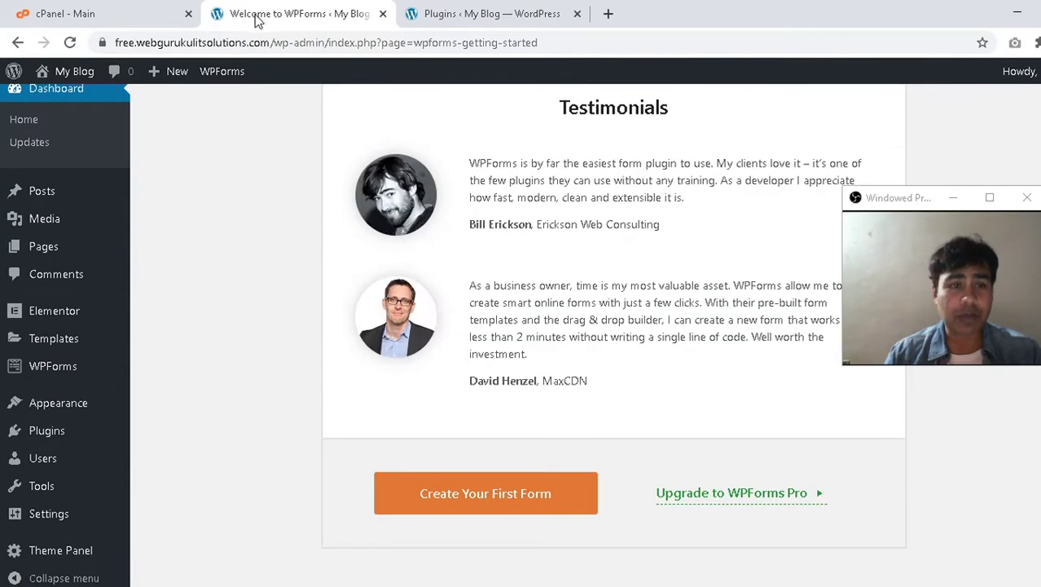
left_click(509, 10)
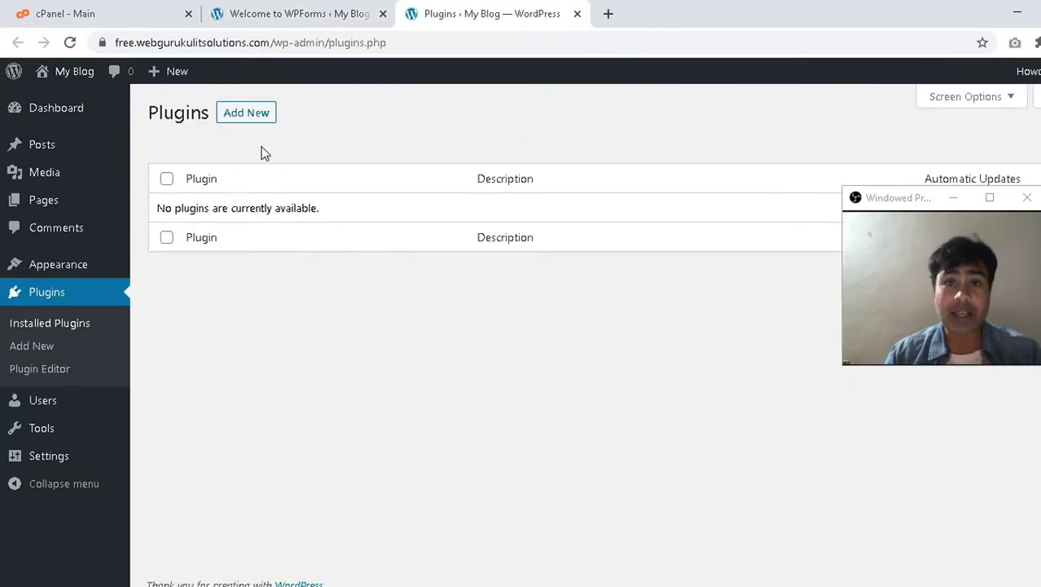
Search the plugin directory for elementor, and return to the Installed Plugins list to review the active plugins.
left_click(247, 115)
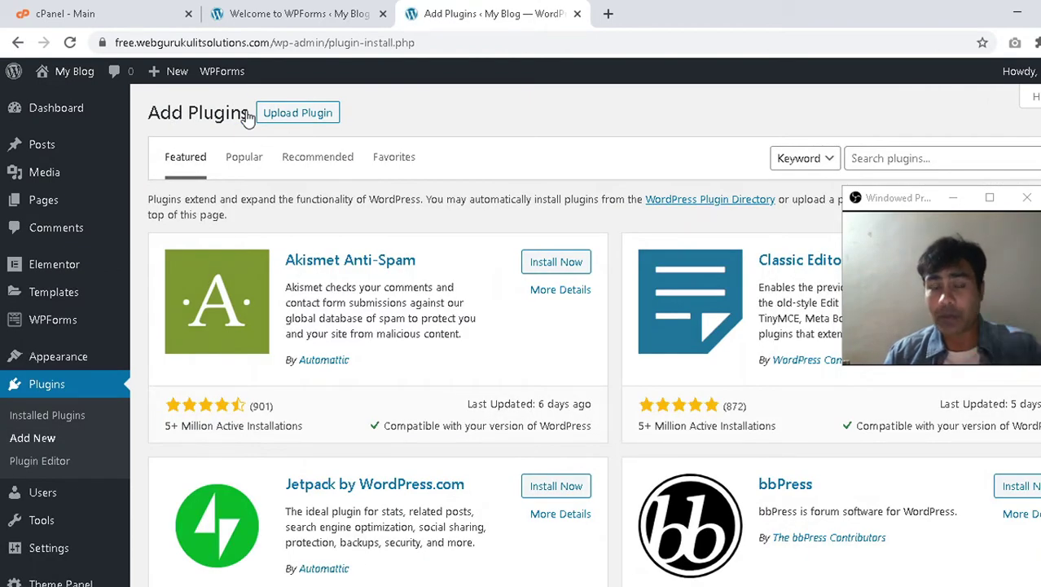
left_click(908, 160)
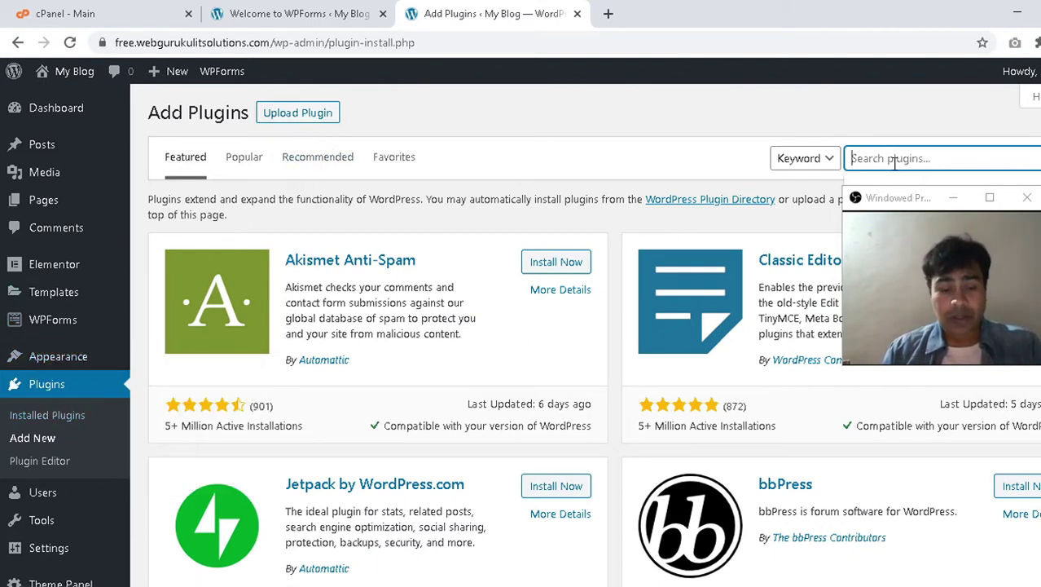
type("elementor")
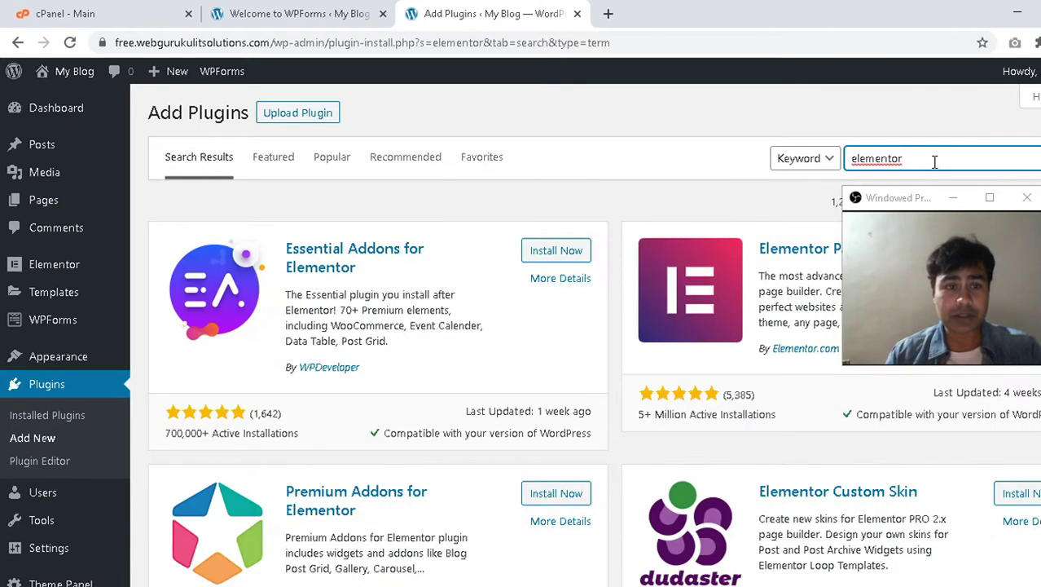
left_click(17, 42)
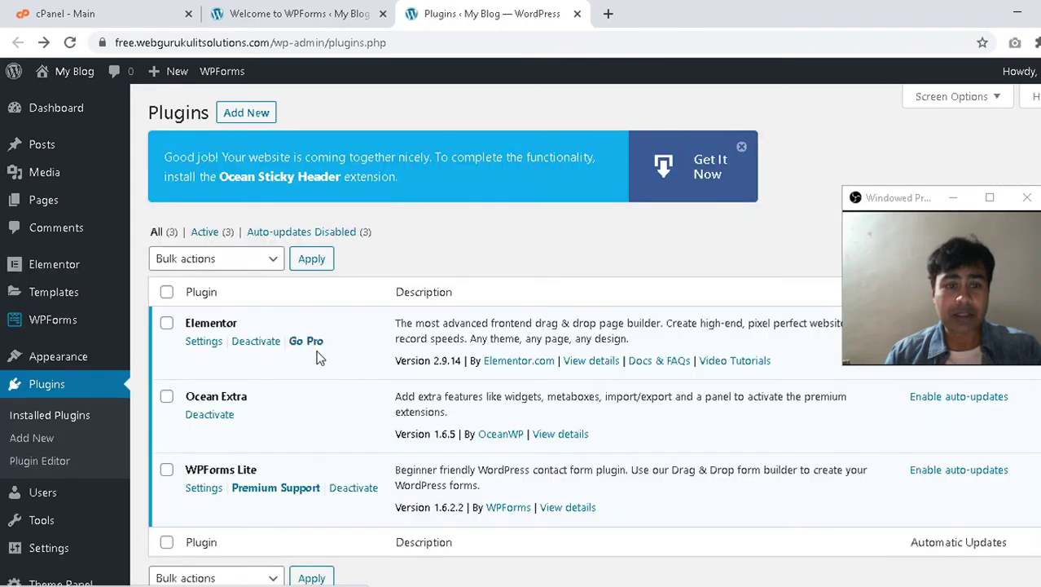
scroll(310, 356, "down", 1)
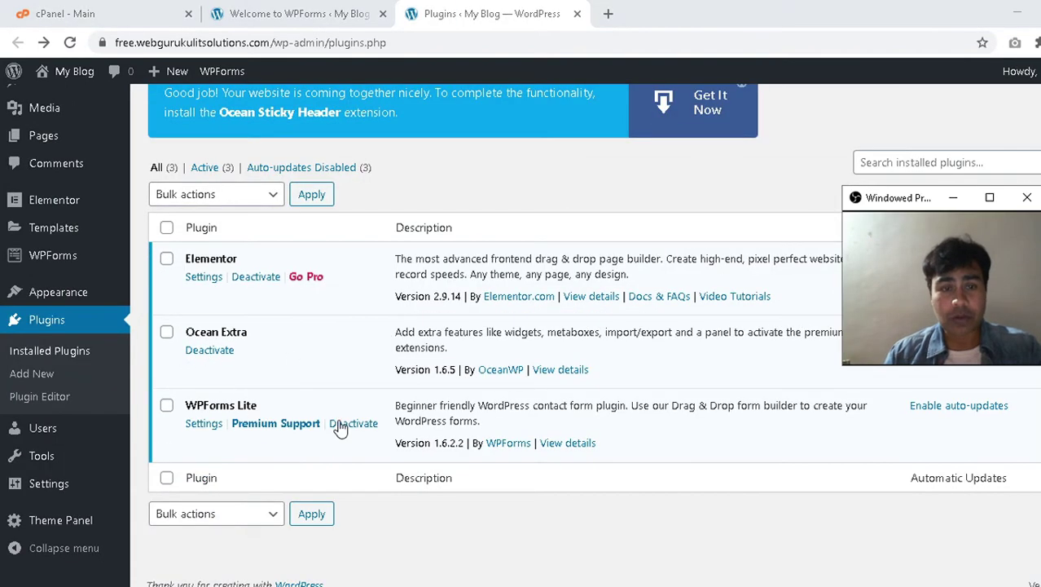
Copy the word envato from the Notepad list and search the installed plugins for it.
key("alt+Tab")
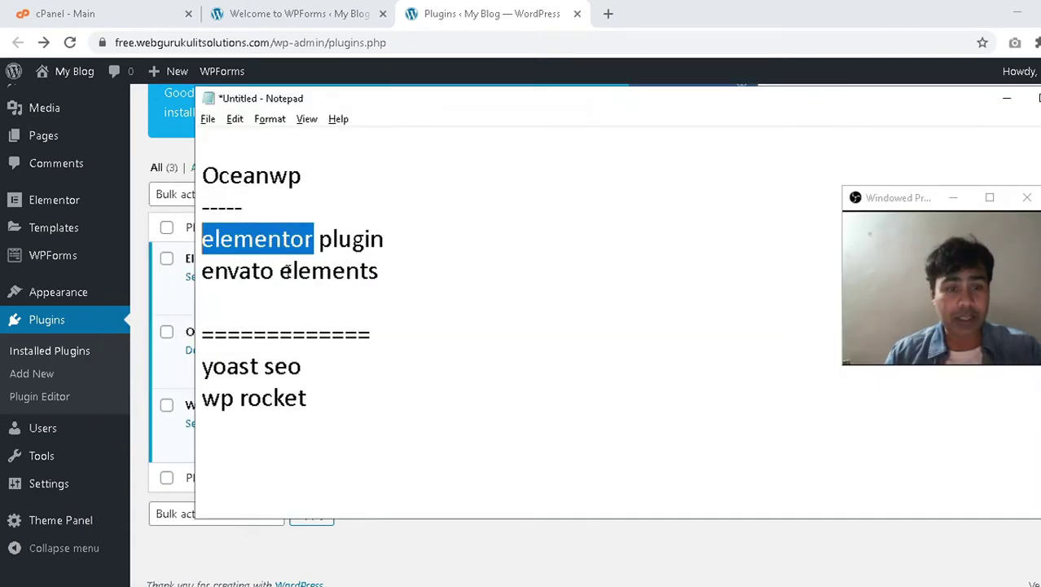
left_click_drag(285, 269, 160, 267)
key("ctrl+c")
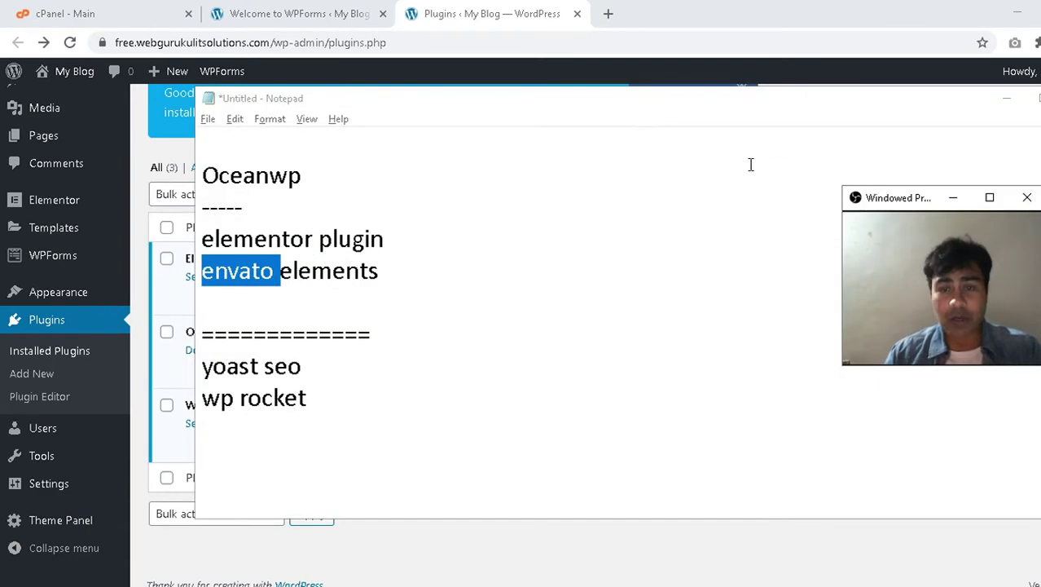
key("alt+Tab")
left_click(884, 163)
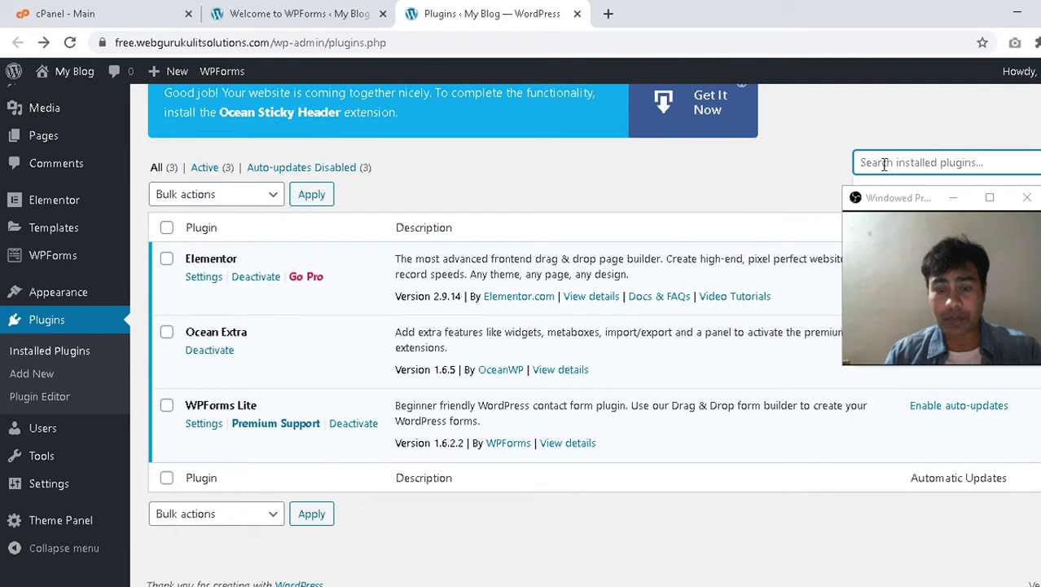
key("ctrl+v")
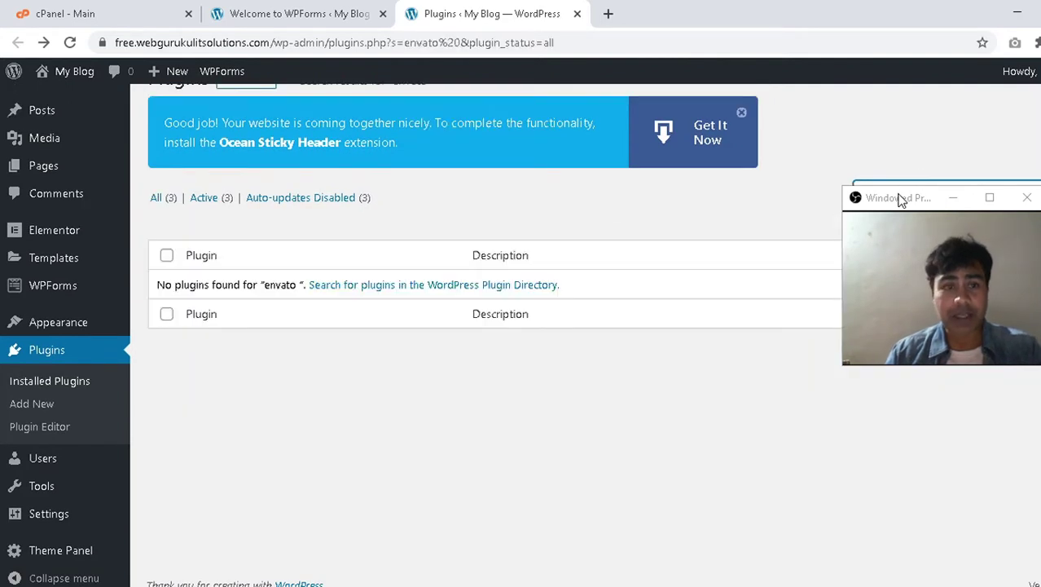
Find the Envato Elements – Photos & Elementor Templates plugin by searching the plugin directory for envato, and install and activate it.
left_click(52, 412)
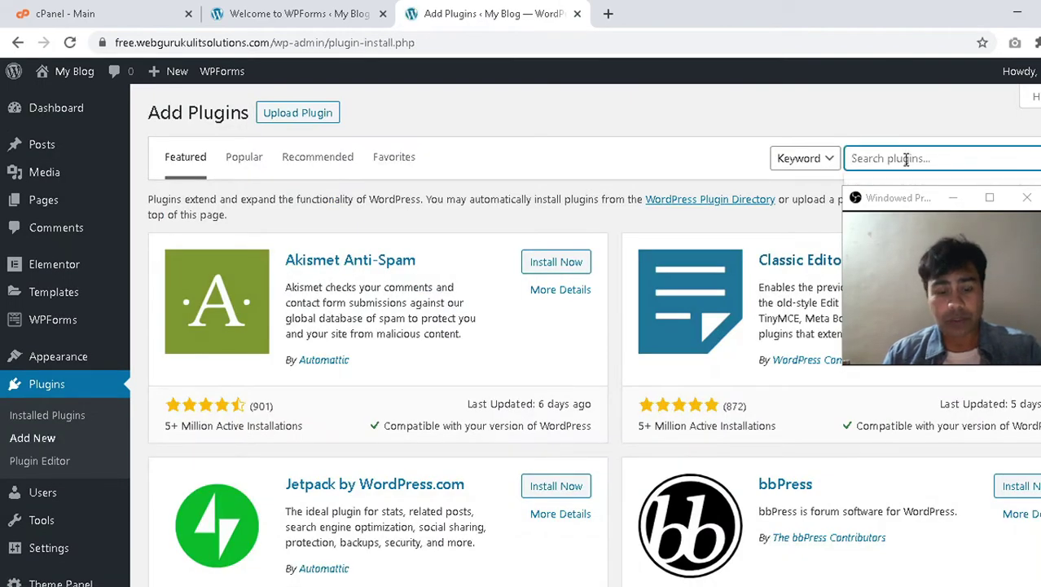
type("envato")
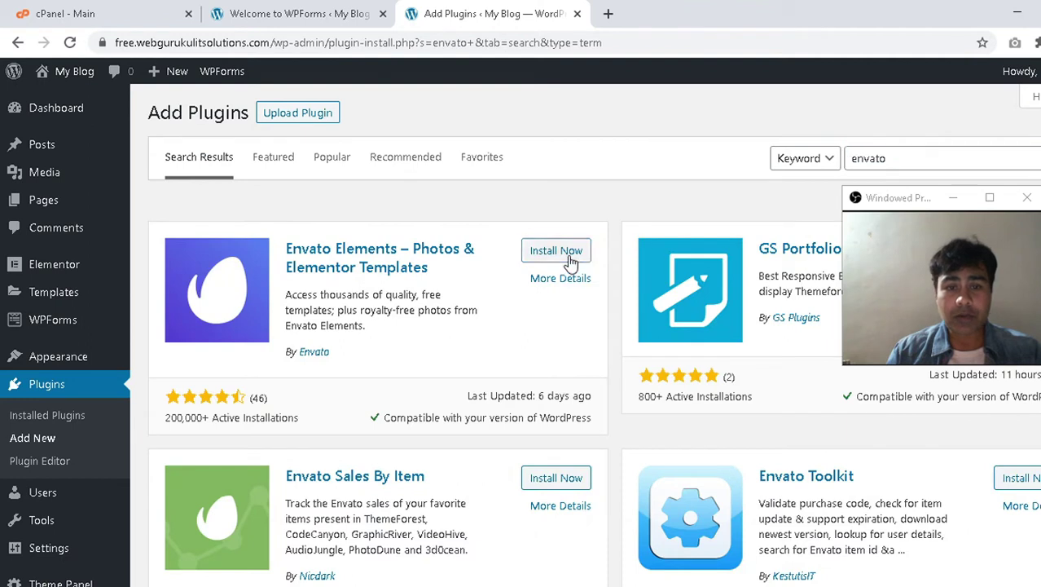
left_click(555, 252)
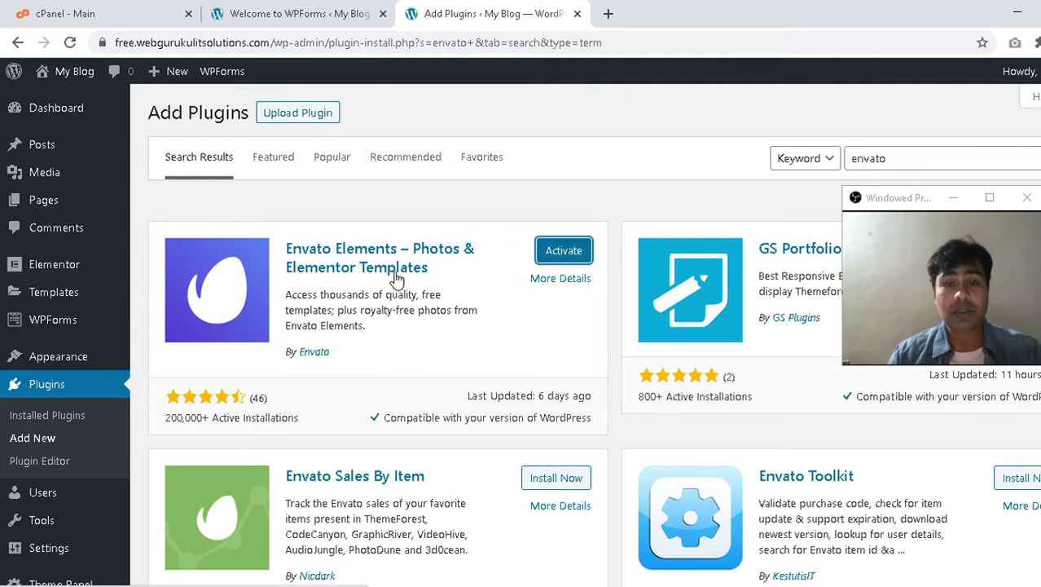
left_click(541, 253)
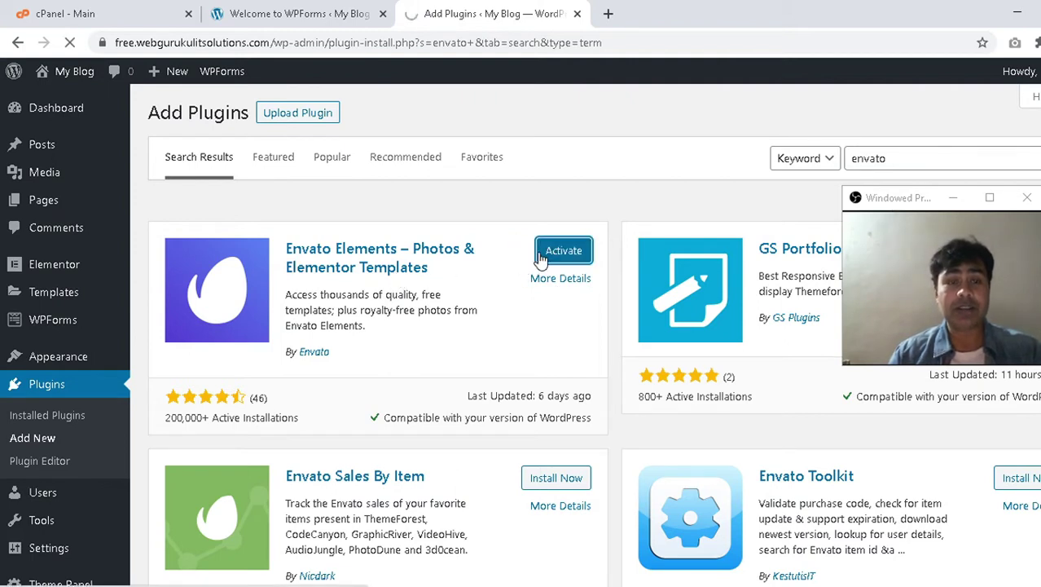
mouse_move(122, 204)
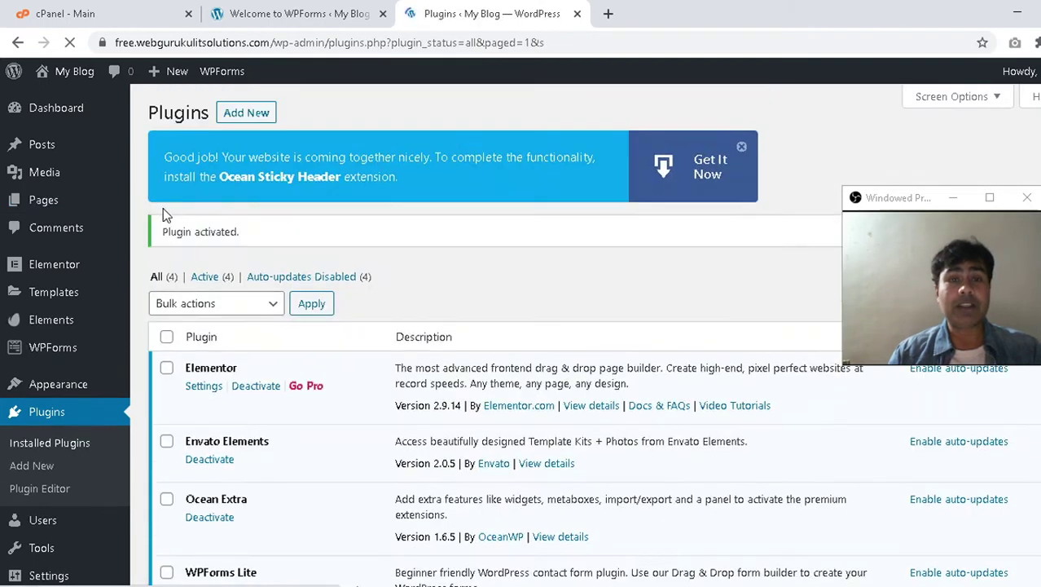
Add a new page from the browser tab showing the WPForms welcome page, and title it demo.
left_click(334, 10)
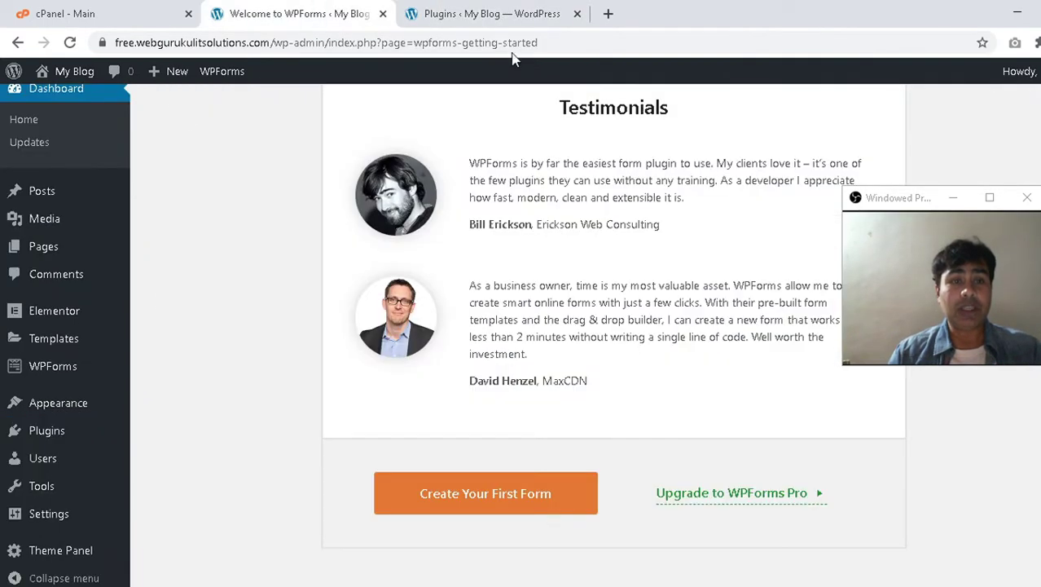
mouse_move(11, 247)
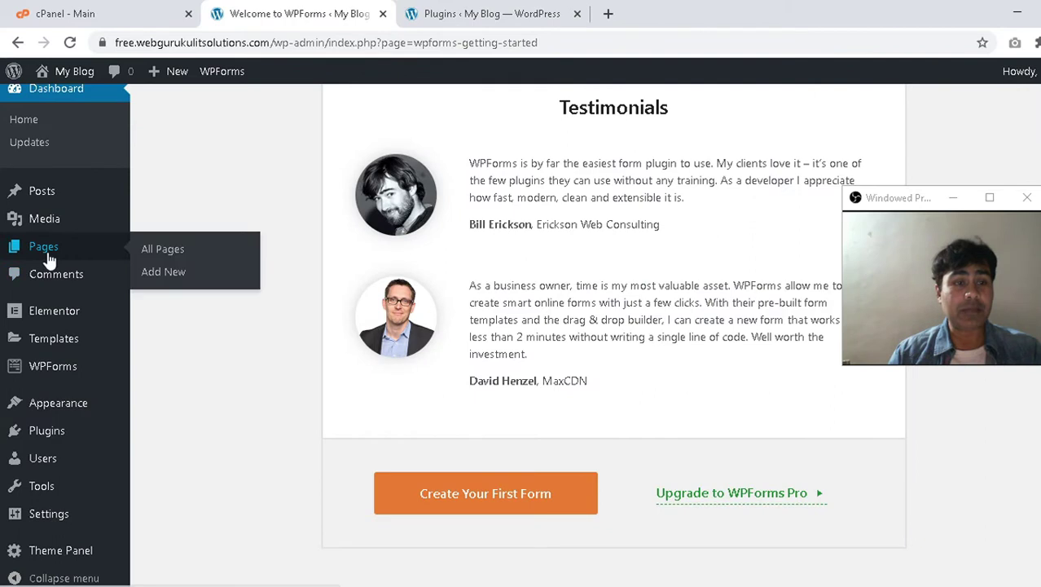
left_click(172, 249)
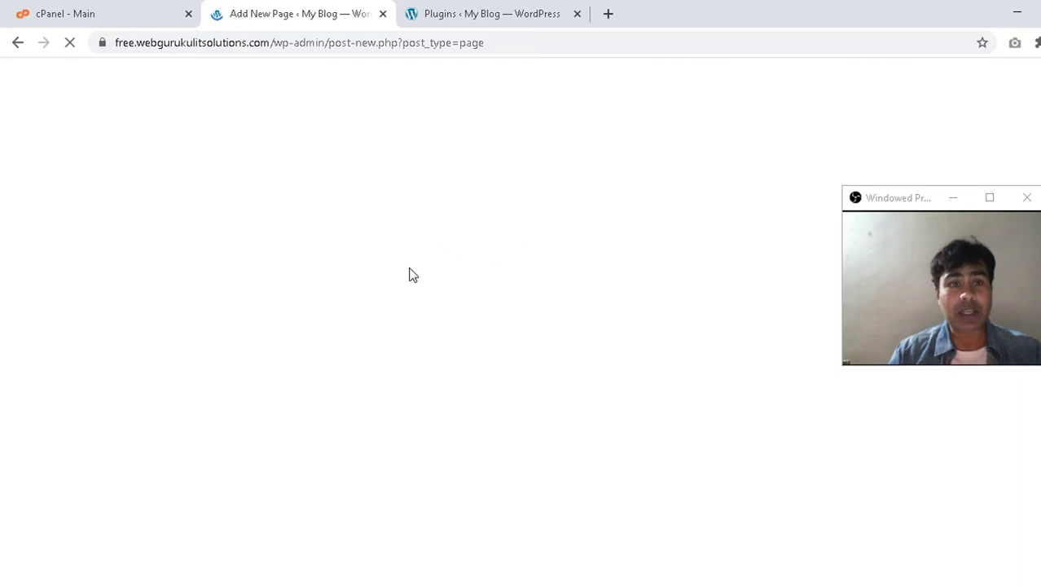
left_click(311, 201)
type("d")
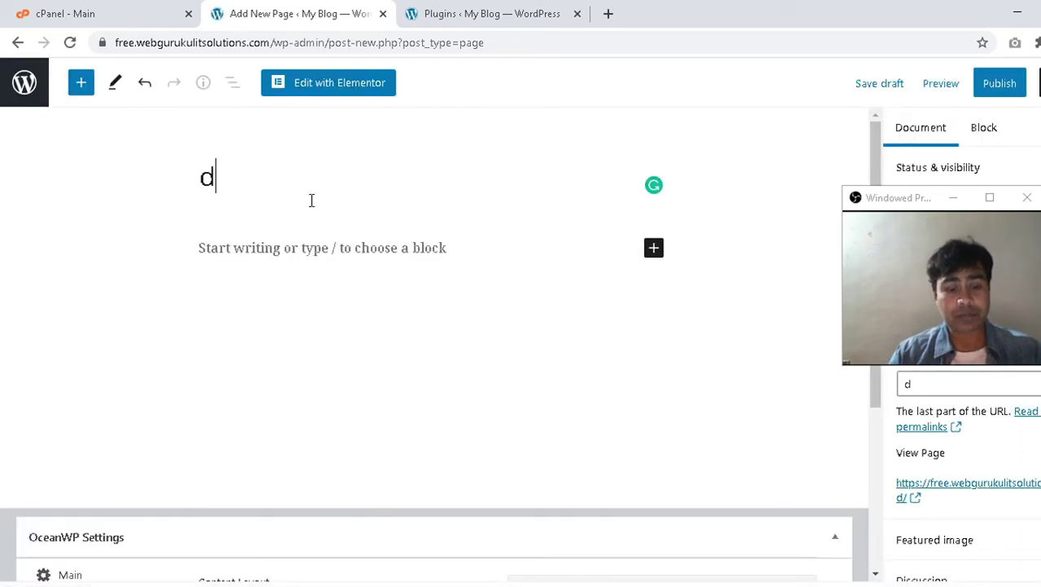
type("emo")
Set the page's OceanWP content layout to 100% Full Width and disable its paddings.
scroll(509, 289, "down", 3)
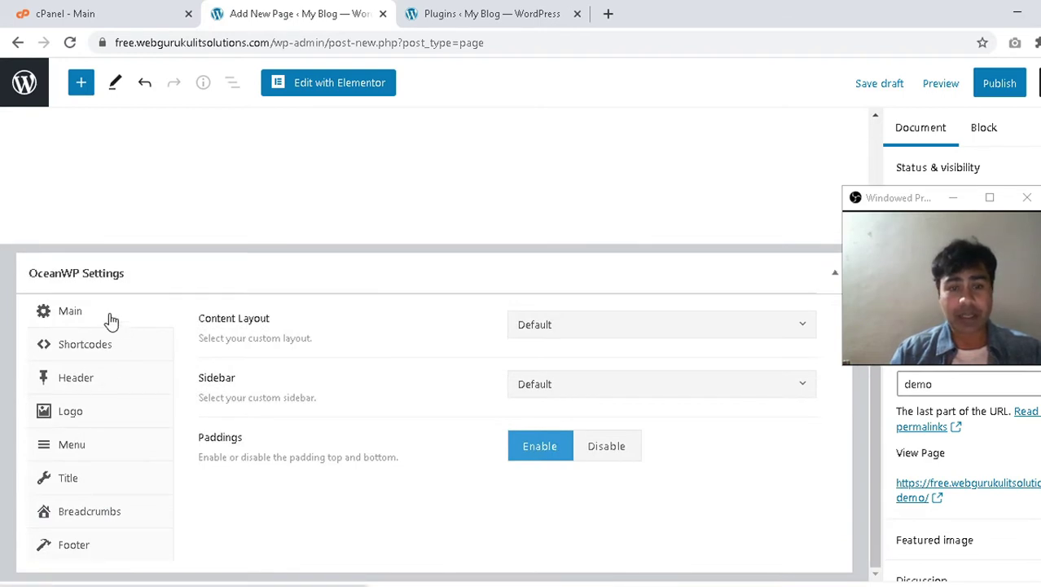
left_click(577, 325)
left_click(549, 476)
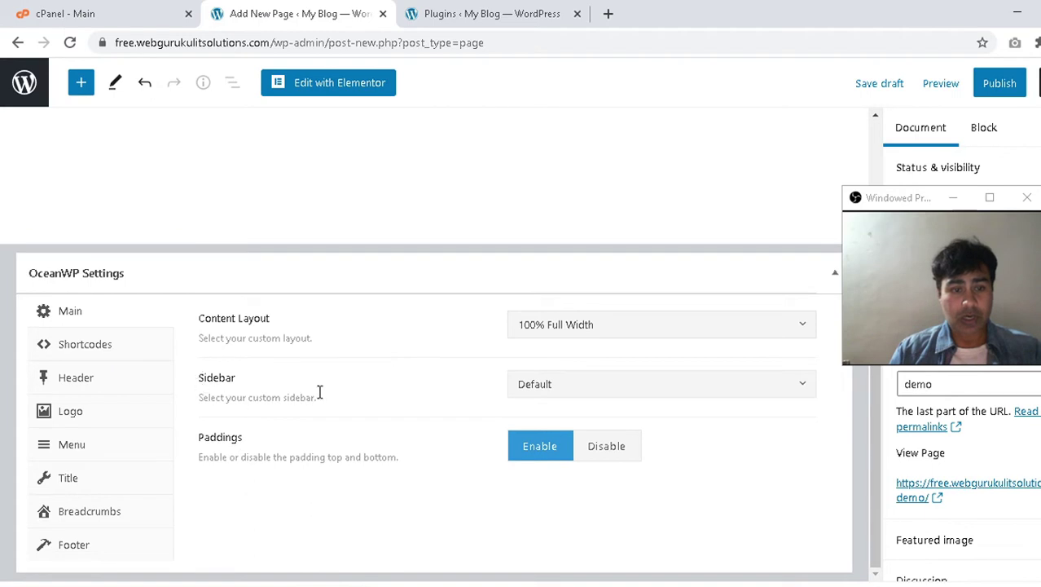
left_click(615, 457)
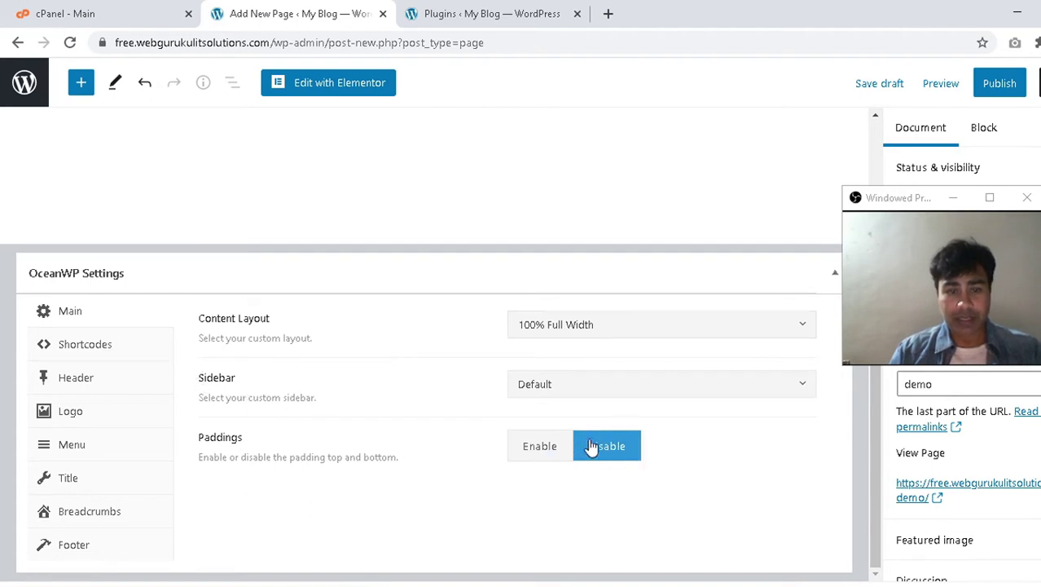
Disable the top bar and the header for the page in the OceanWP header settings.
left_click(84, 351)
left_click(92, 383)
left_click(667, 333)
left_click(668, 400)
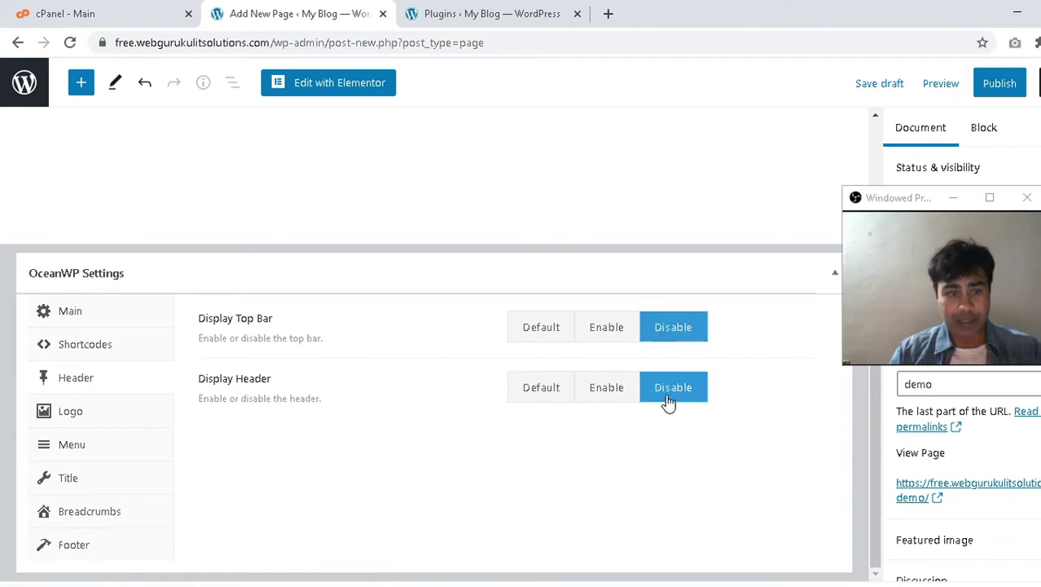
Disable the page title and the breadcrumbs in the page's OceanWP settings.
left_click(112, 414)
left_click(105, 444)
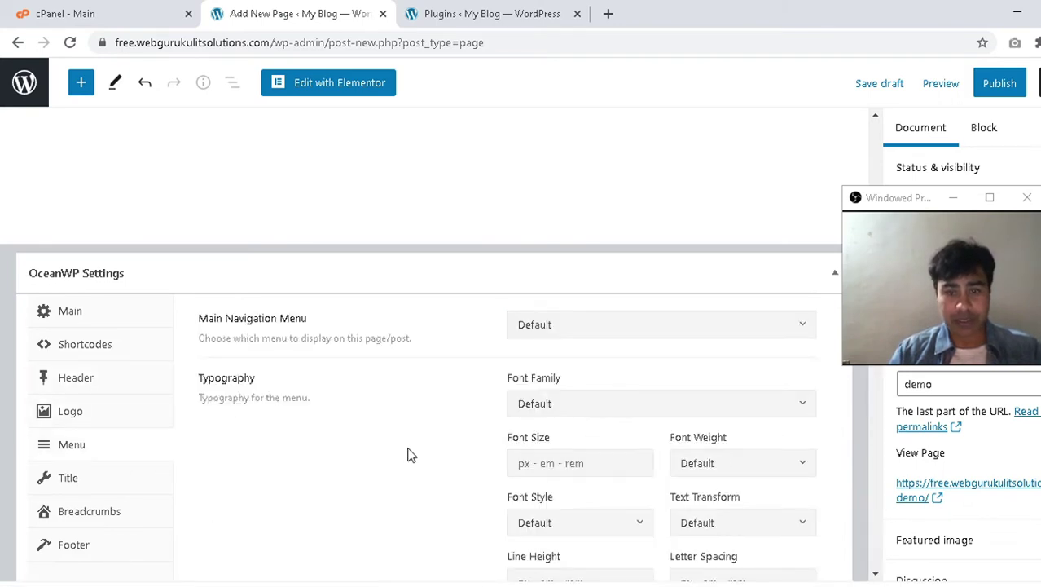
left_click(92, 486)
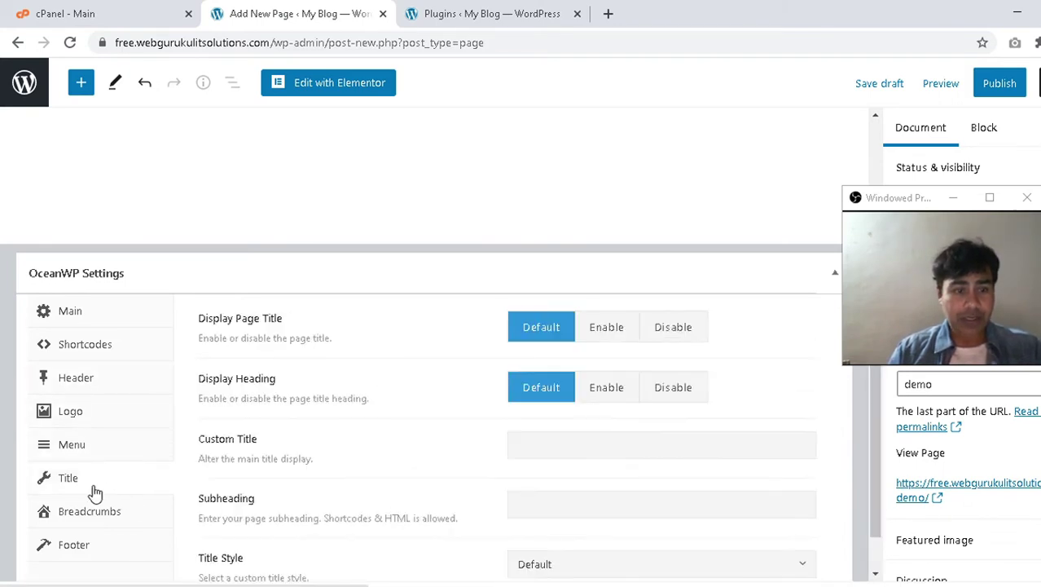
left_click(684, 324)
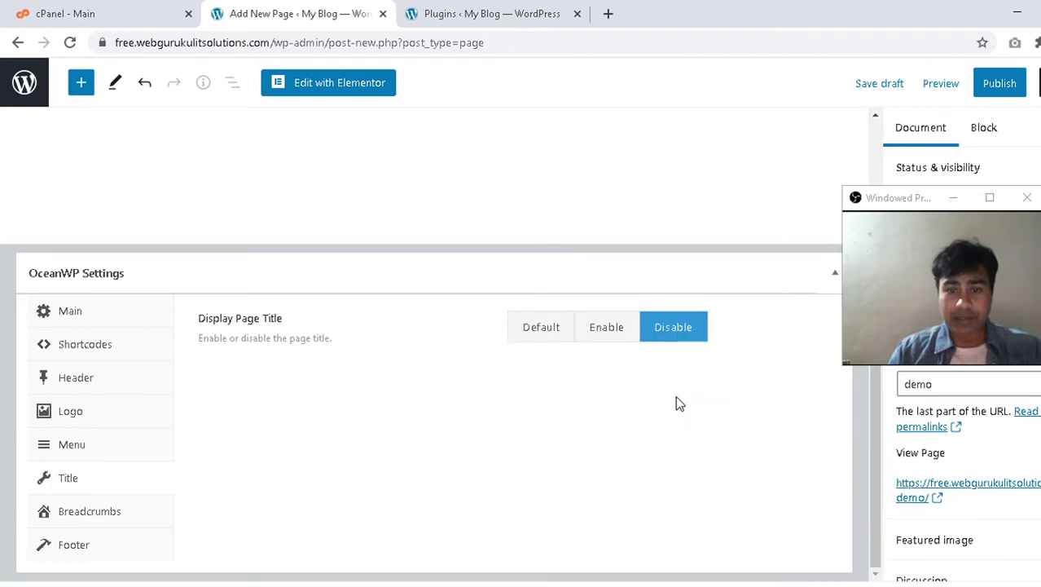
left_click(126, 521)
left_click(677, 338)
Disable the footer widgets area and the copyright area, and return to the main OceanWP settings.
left_click(99, 547)
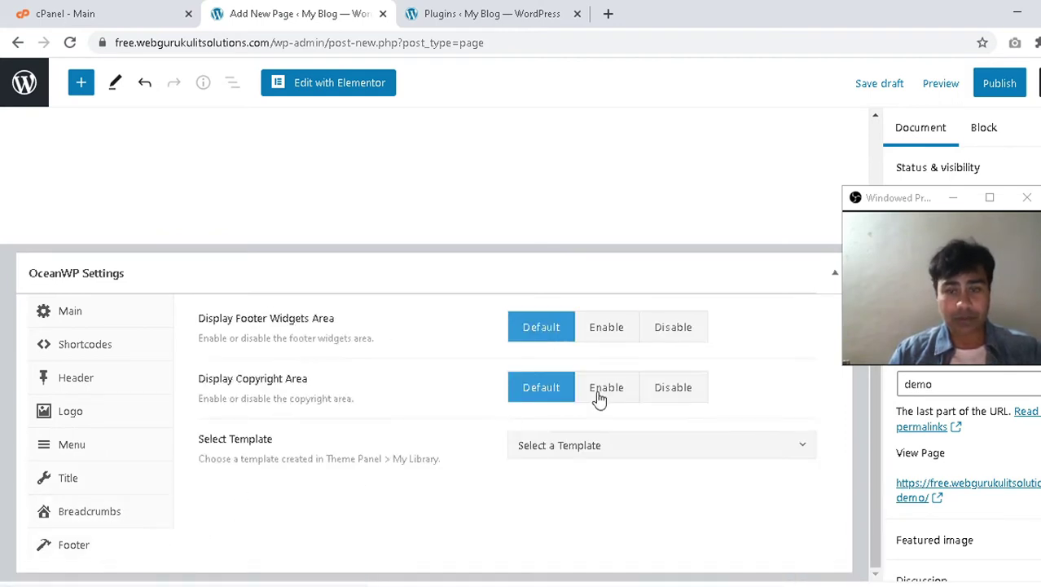
left_click(685, 335)
left_click(678, 388)
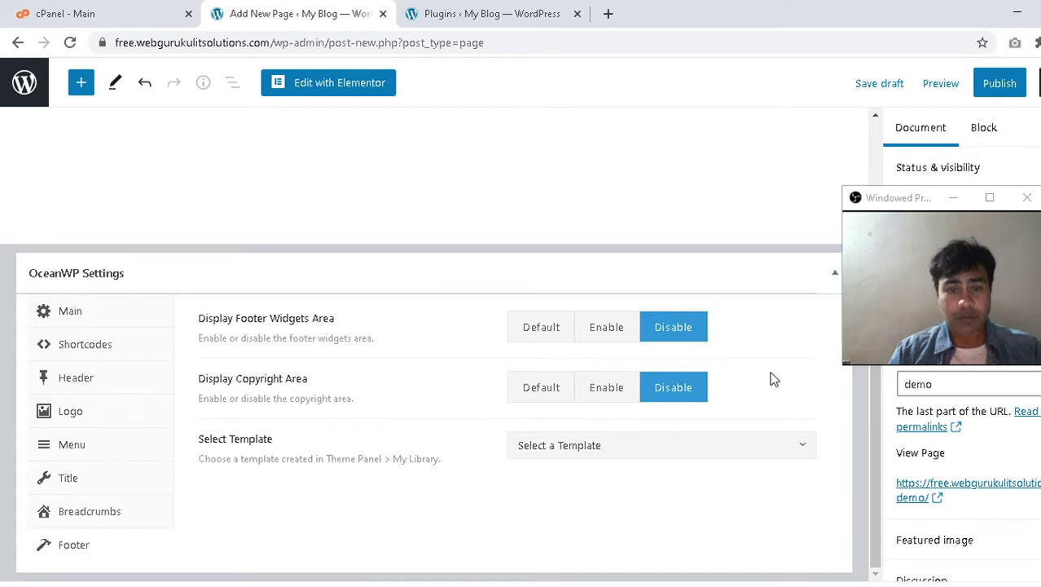
left_click(80, 314)
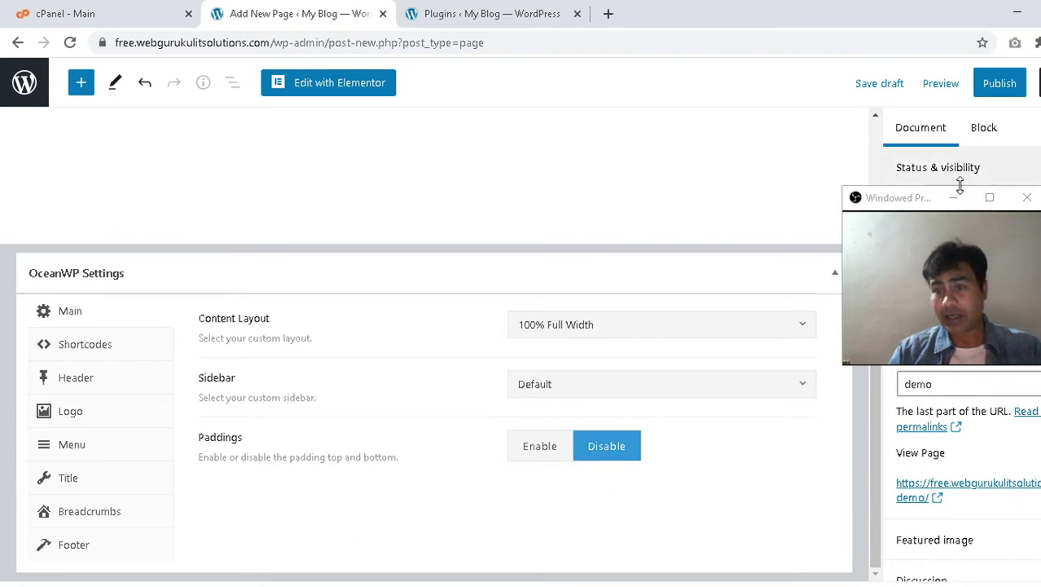
Try the Elementor Full Width page template in the page attributes, and set it back to Default template.
left_click_drag(923, 207, 736, 331)
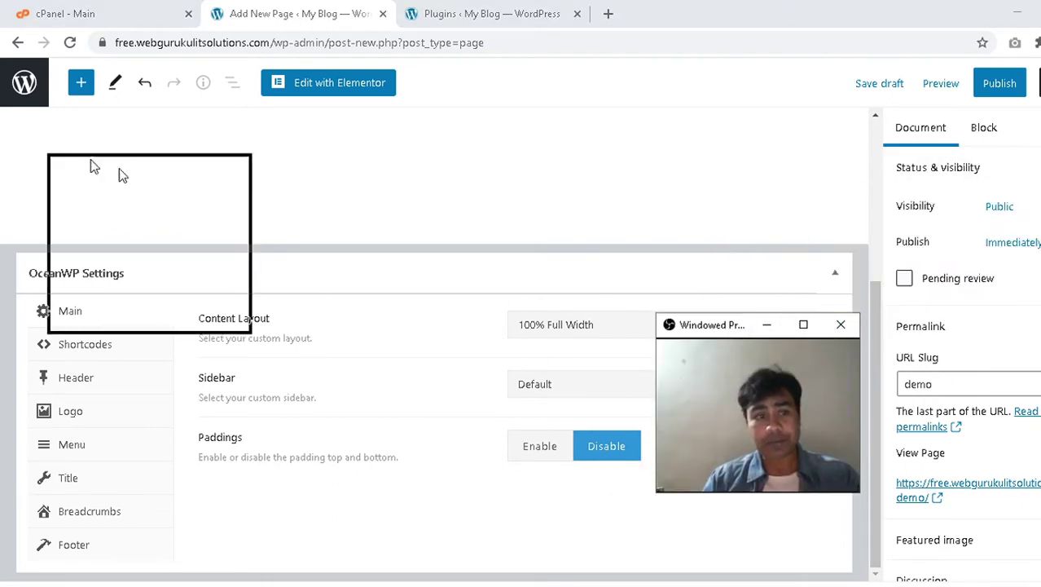
left_click_drag(80, 97, 81, 134)
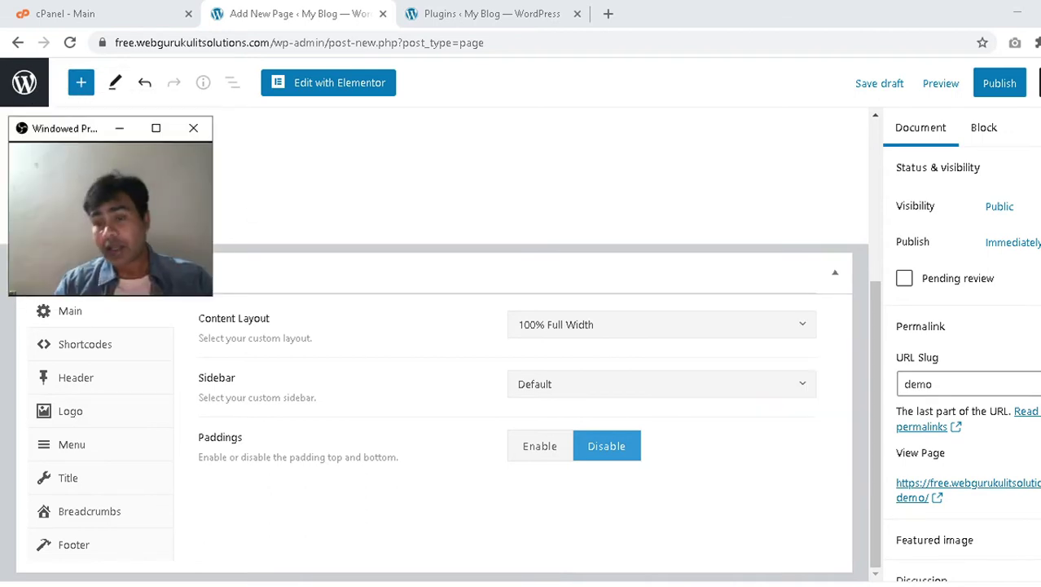
scroll(976, 378, "down", 1)
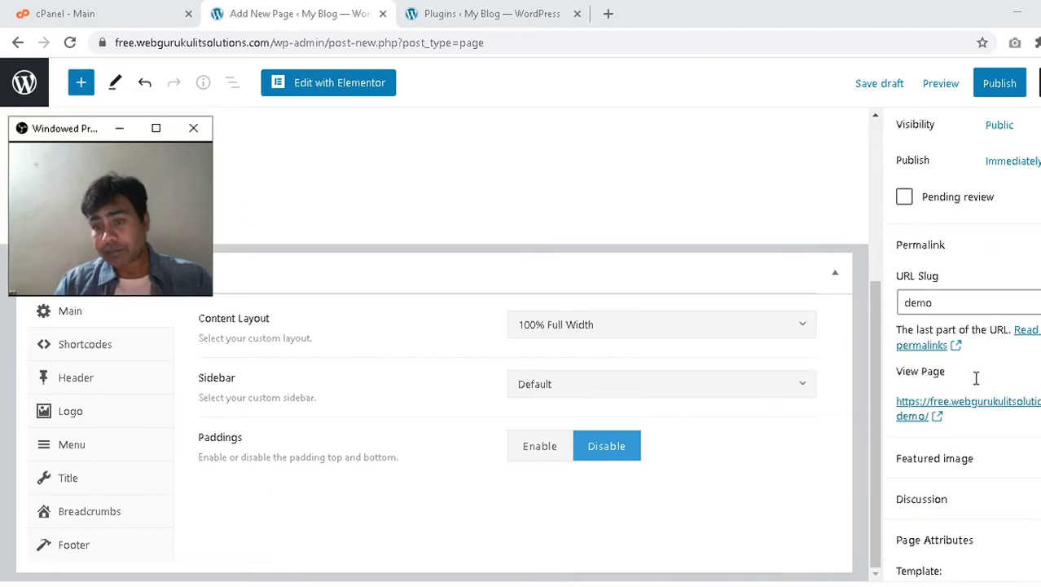
scroll(976, 378, "down", 1)
left_click(955, 517)
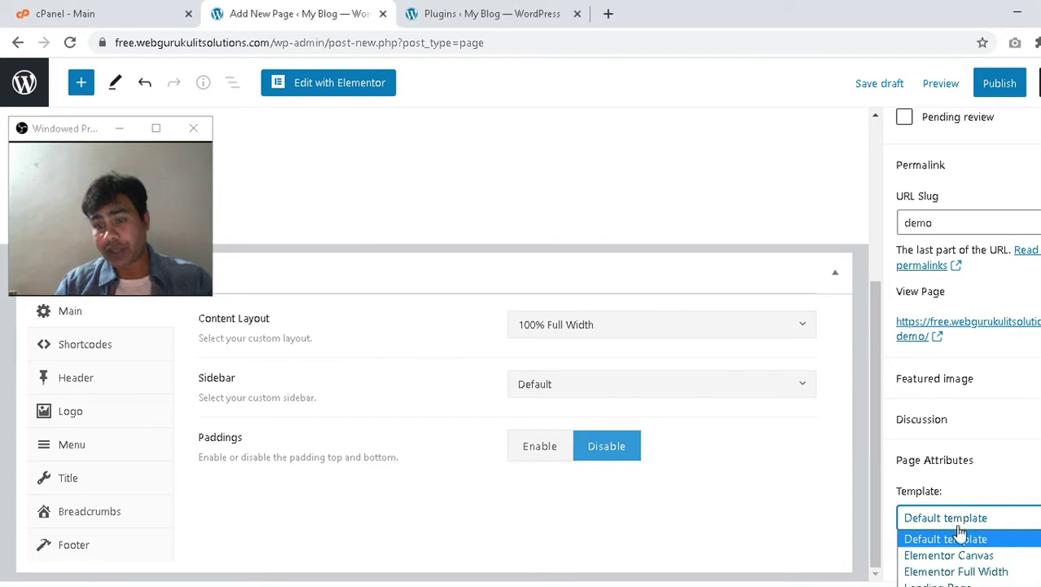
left_click(966, 574)
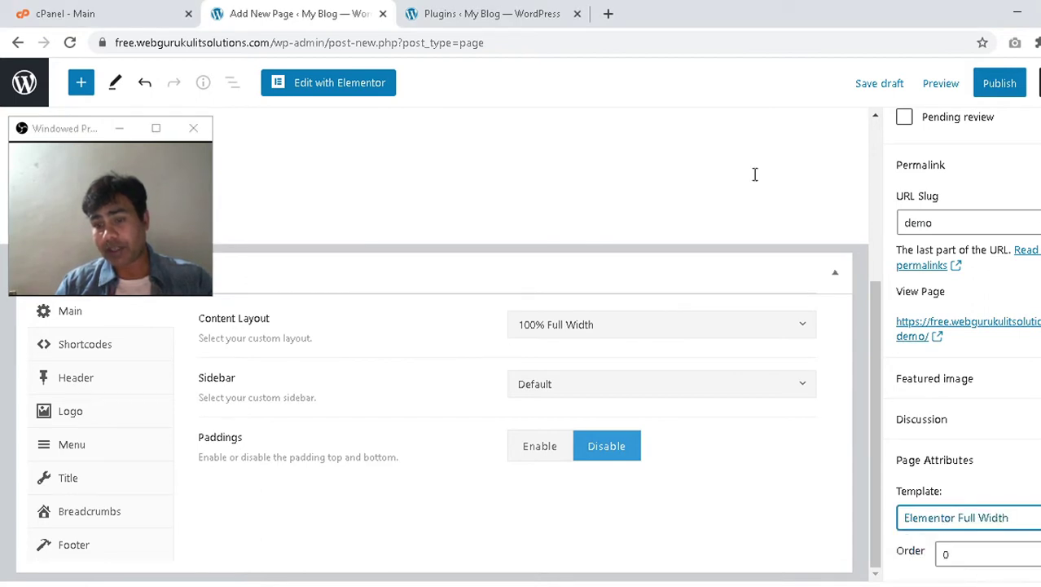
left_click(923, 523)
left_click(926, 541)
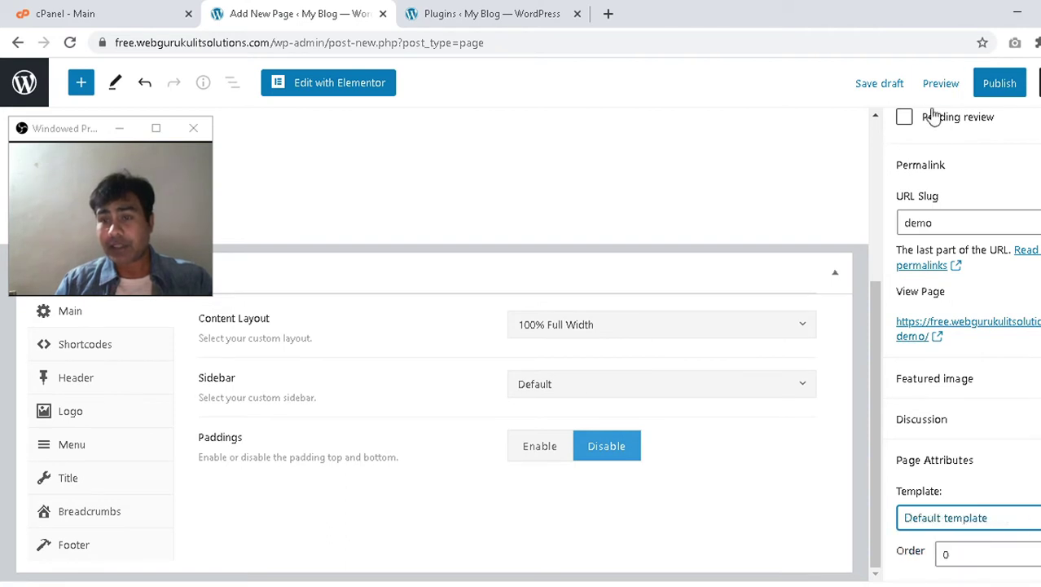
Publish the demo page and confirm the publication.
left_click(1000, 85)
left_click(915, 95)
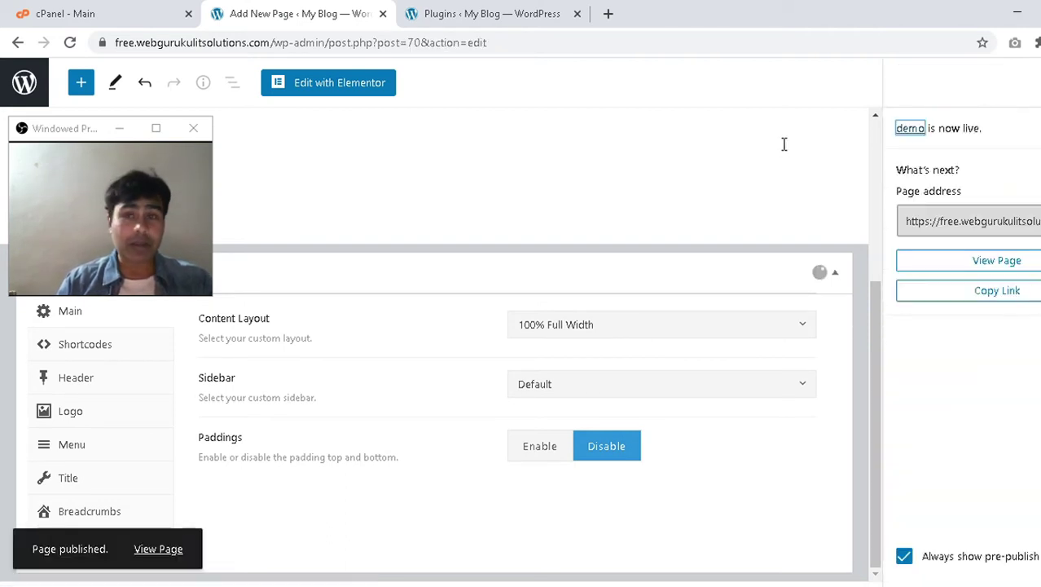
View the published demo page on the live site to check its layout.
left_click(960, 267)
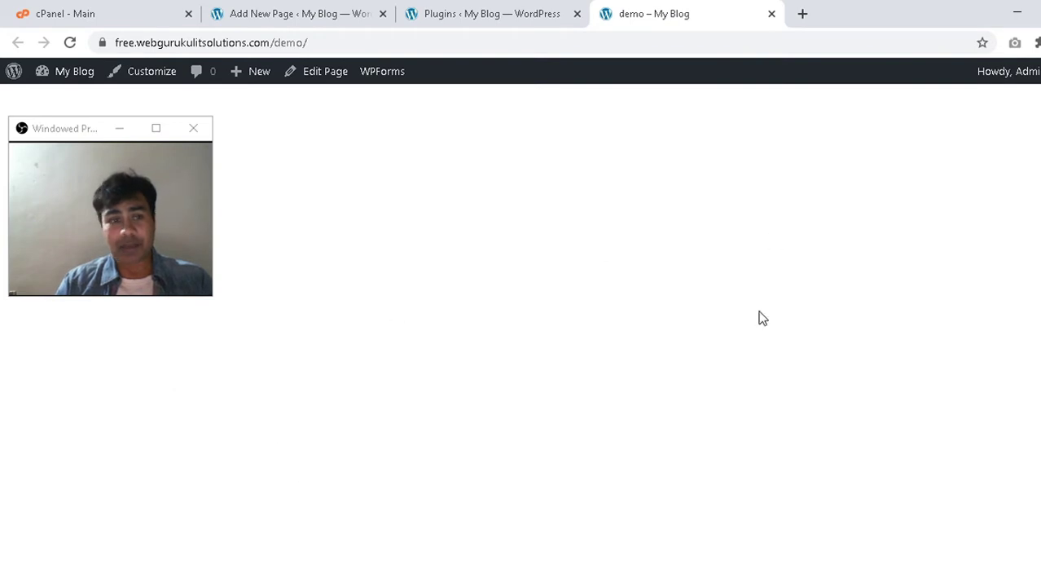
left_click(505, 9)
left_click(316, 8)
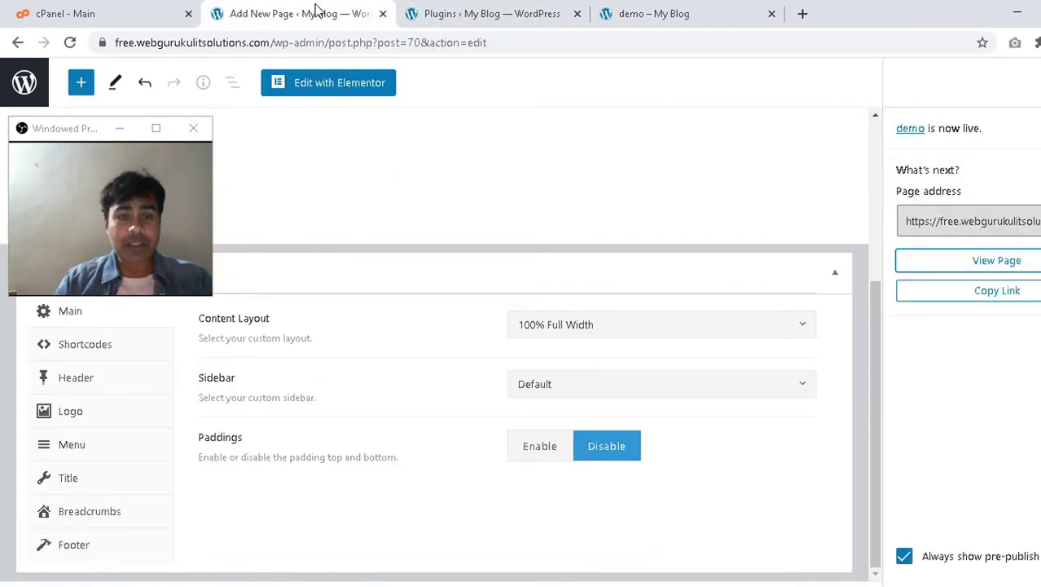
left_click(486, 13)
left_click(741, 10)
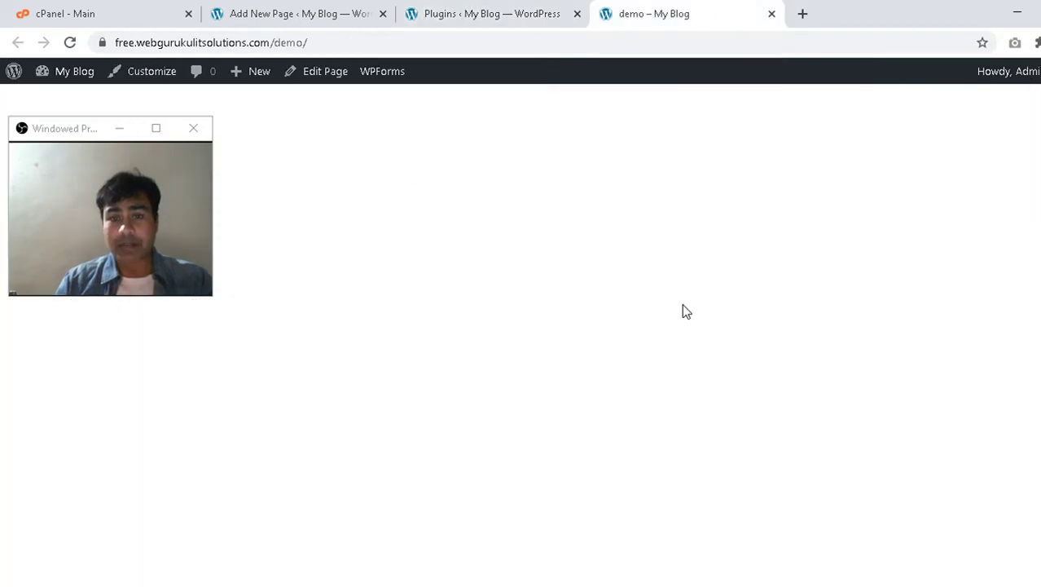
Search the plugin directory for "duplicate", and install and activate the Duplicate Page plugin.
left_click(492, 11)
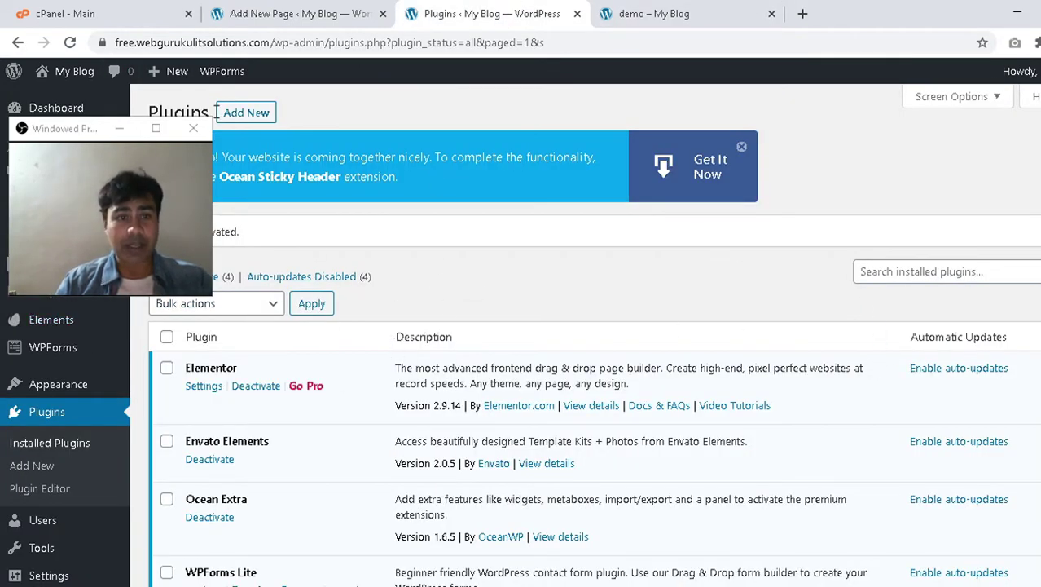
left_click(660, 169)
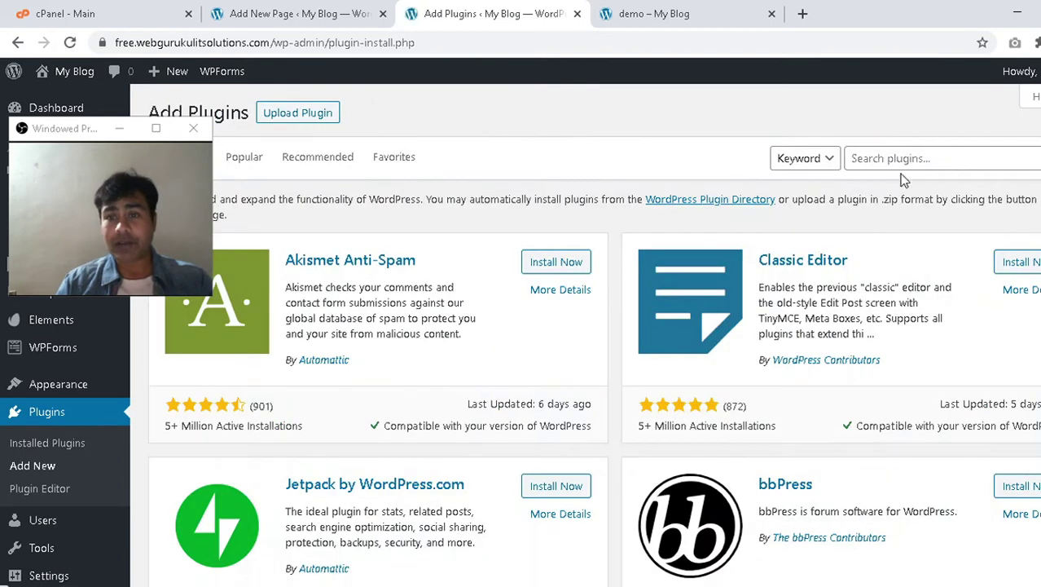
left_click(897, 160)
type("du")
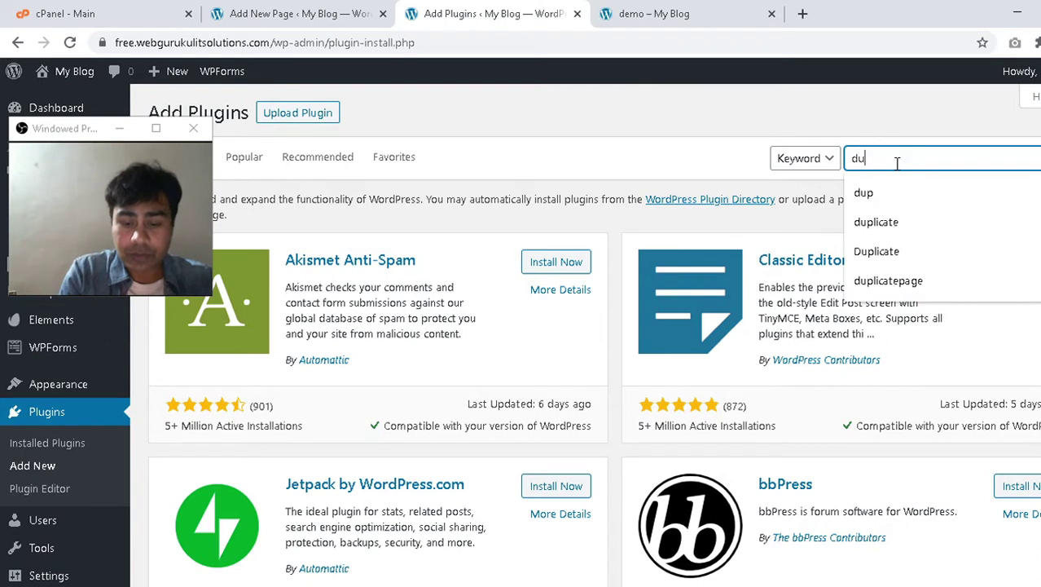
type("plicate")
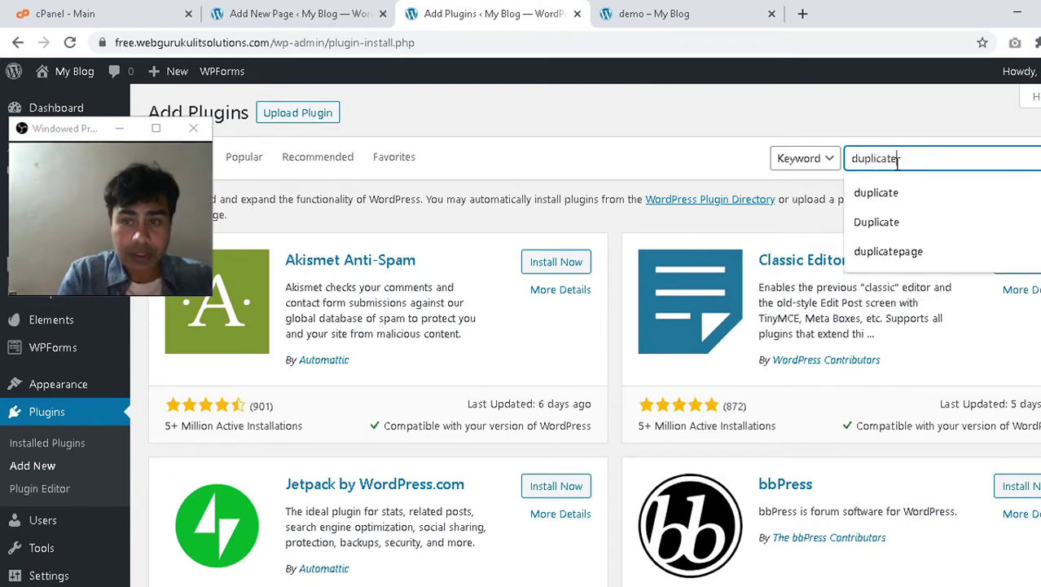
left_click(884, 199)
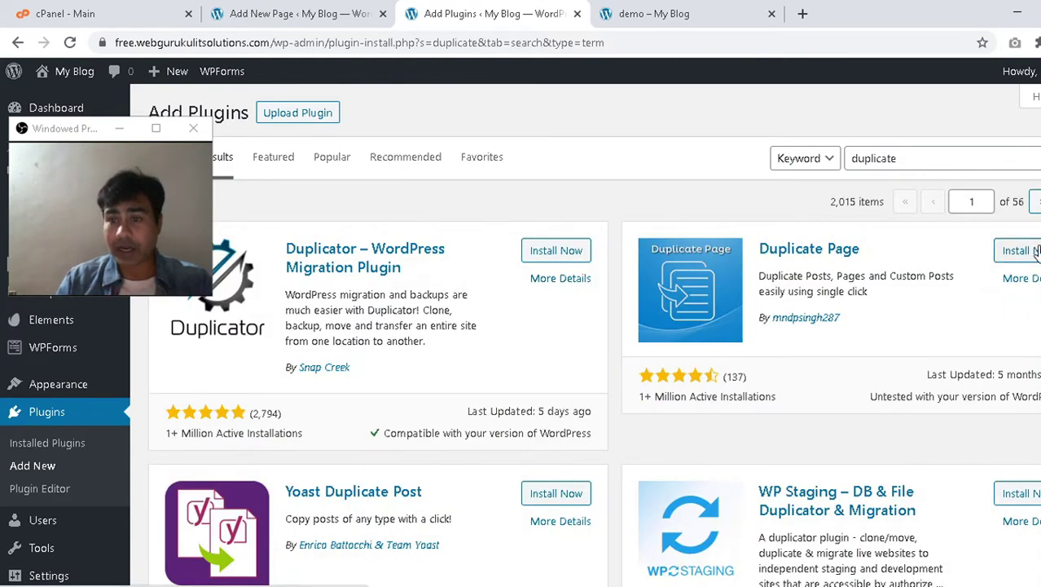
left_click(1033, 251)
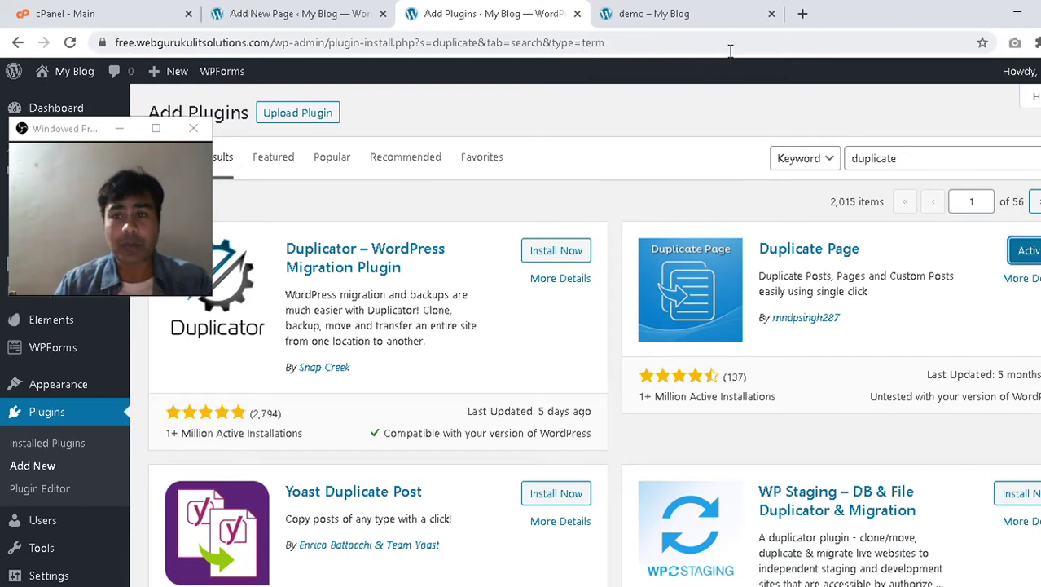
left_click(1024, 250)
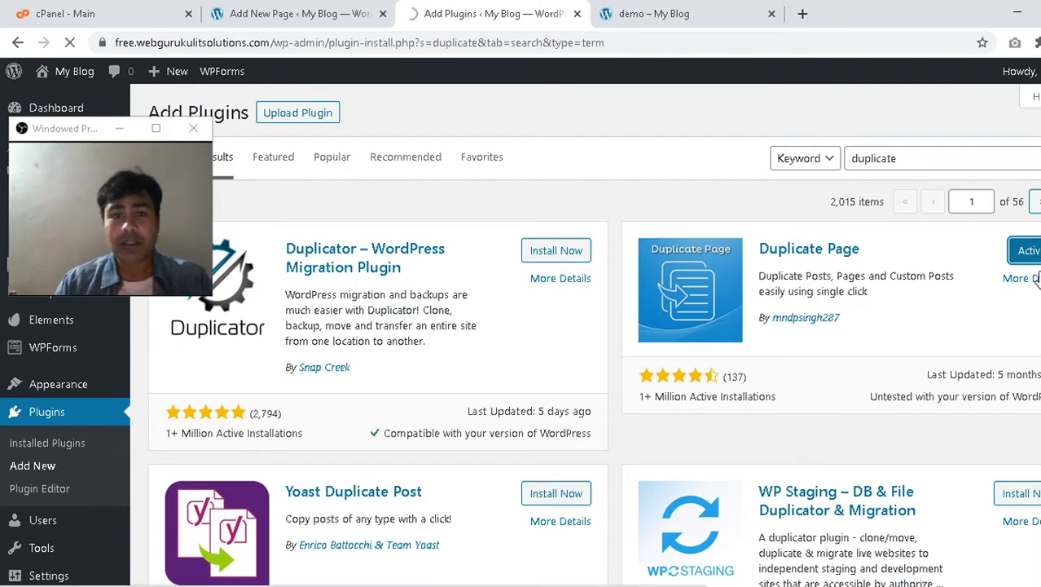
Open the website samajvikassanstha.org in a new browser tab.
left_click(803, 14)
type("sam")
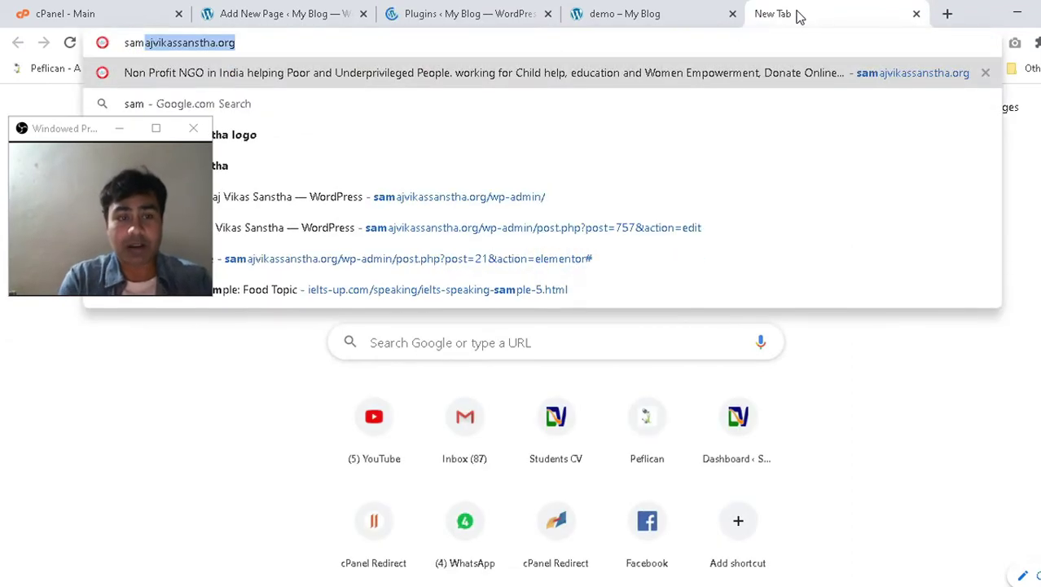
key("Return")
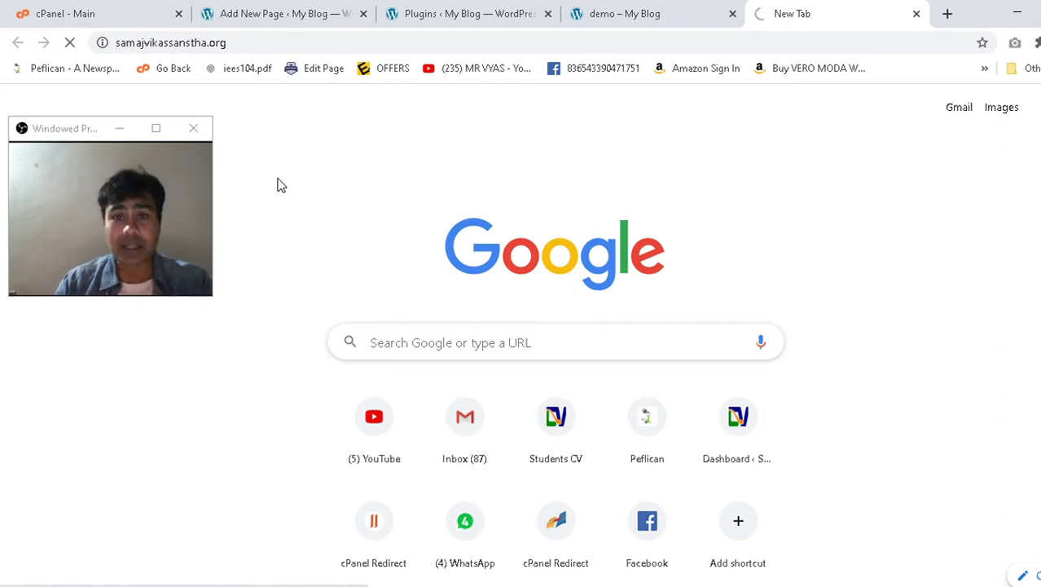
left_click(680, 11)
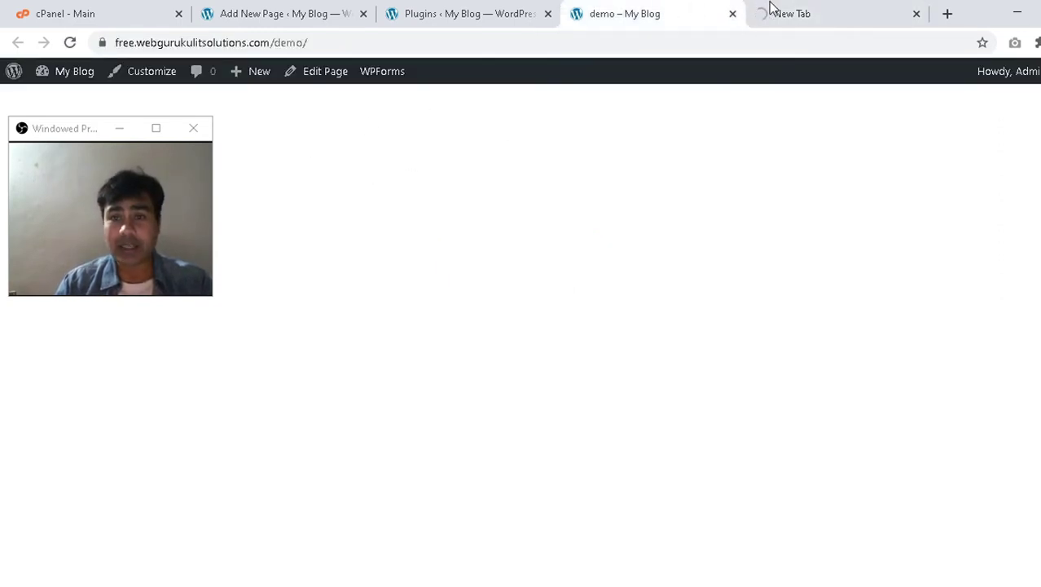
left_click(770, 10)
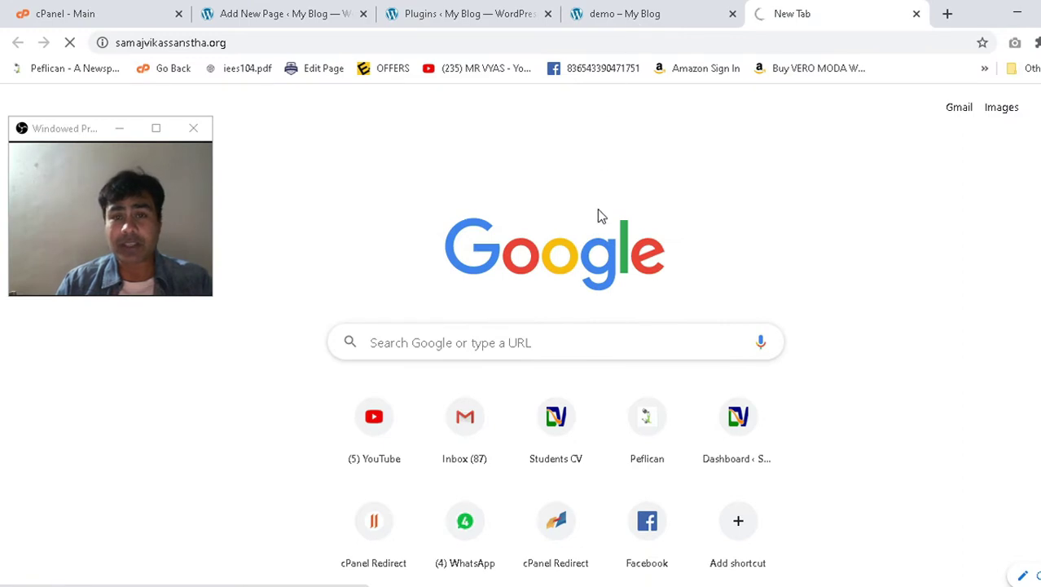
Return to the WordPress admin and duplicate the demo page from the list of all pages.
left_click(619, 10)
left_click(496, 12)
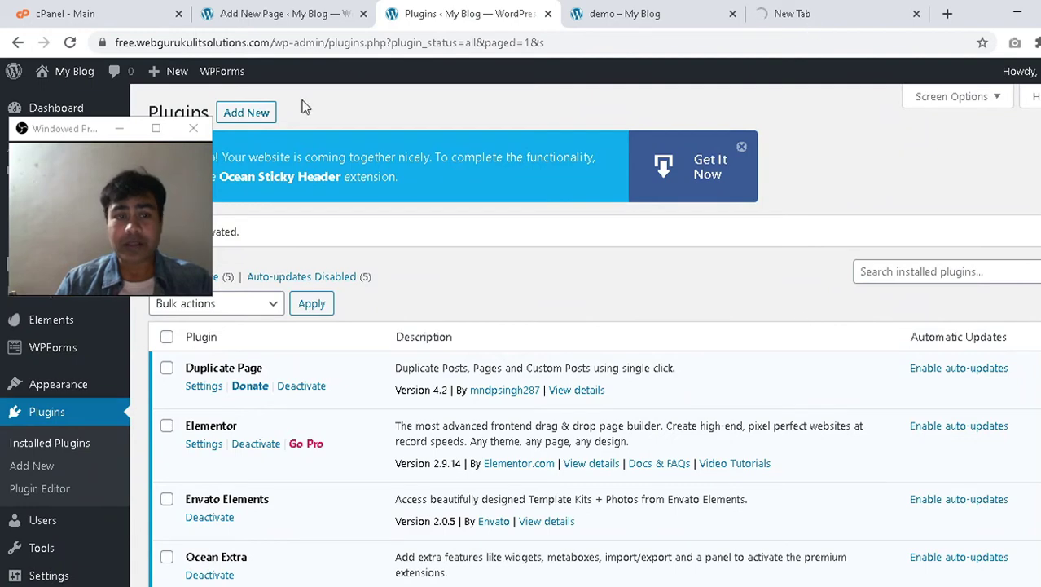
scroll(390, 395, "down", 3)
scroll(390, 379, "up", 3)
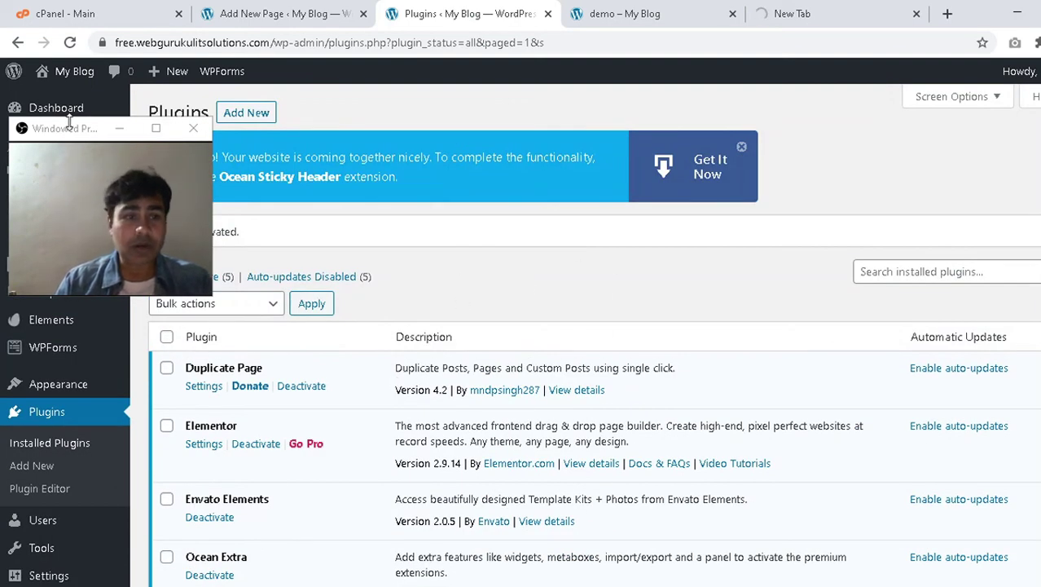
left_click_drag(72, 123, 954, 127)
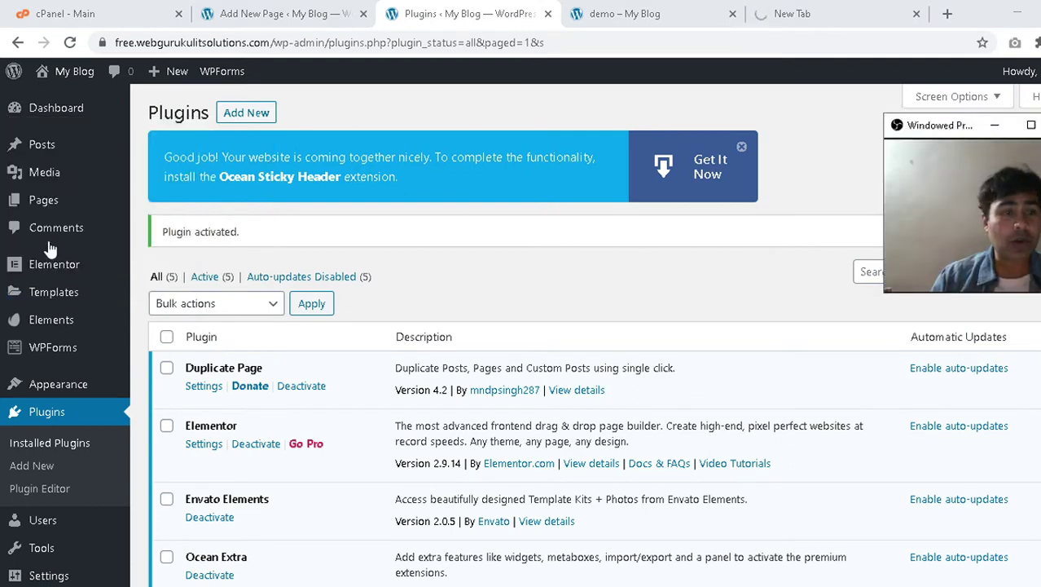
mouse_move(81, 213)
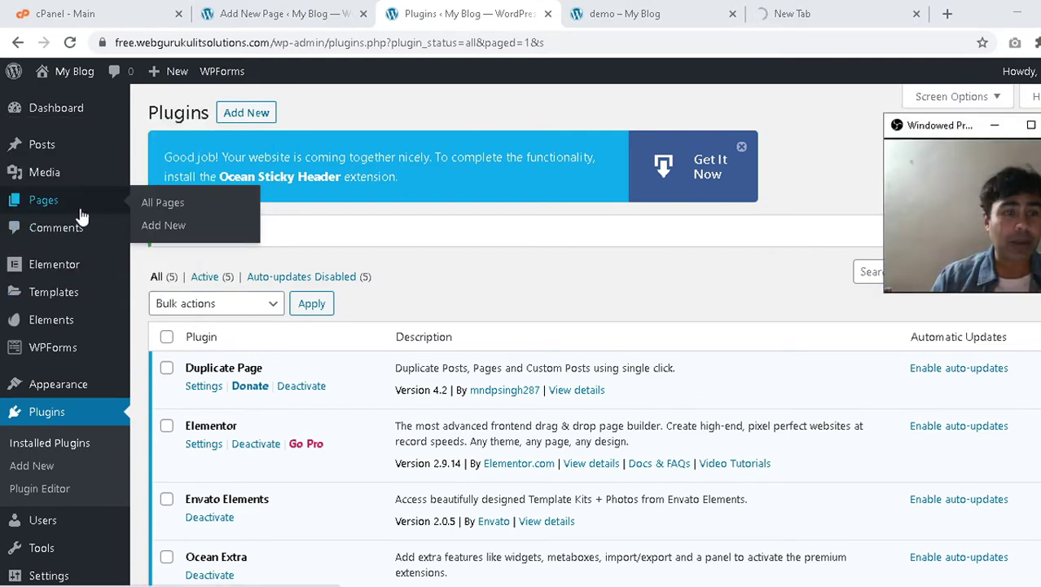
left_click(203, 234)
left_click(207, 211)
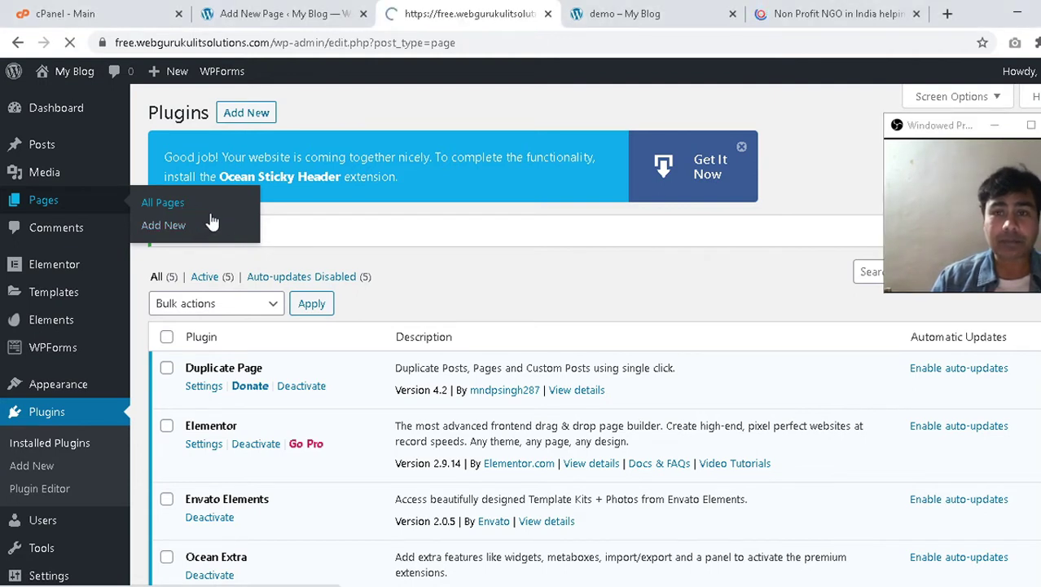
mouse_move(196, 249)
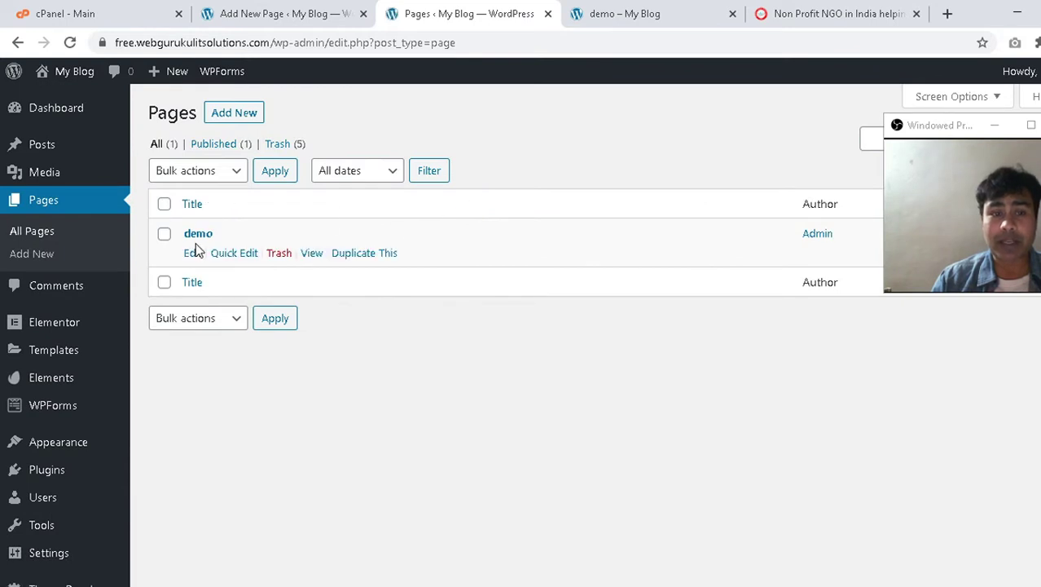
left_click(370, 255)
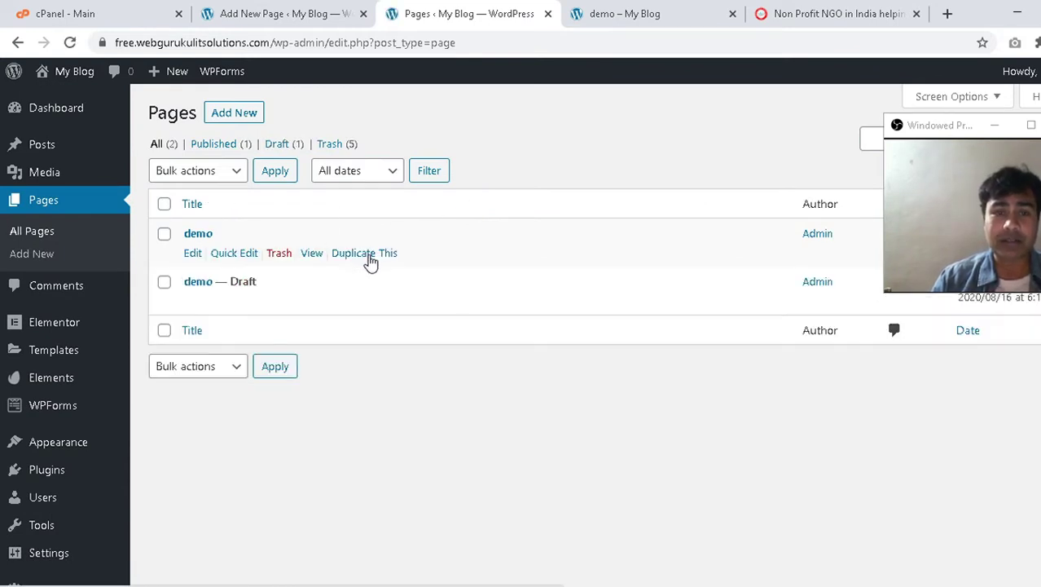
Open the draft copy of the demo page for quick editing and change its title to "About Us".
mouse_move(246, 307)
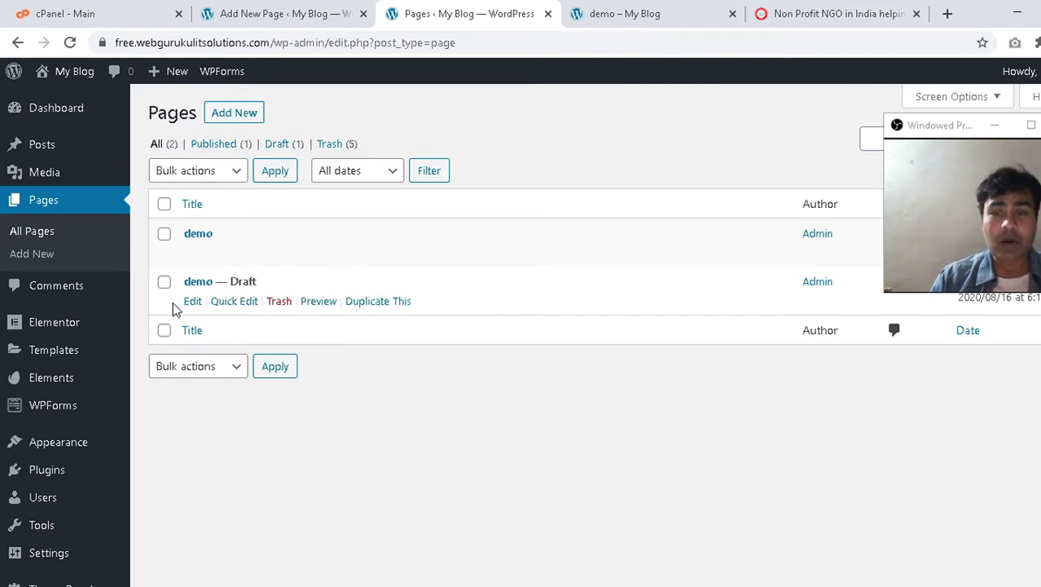
left_click(233, 302)
key("ctrl+a")
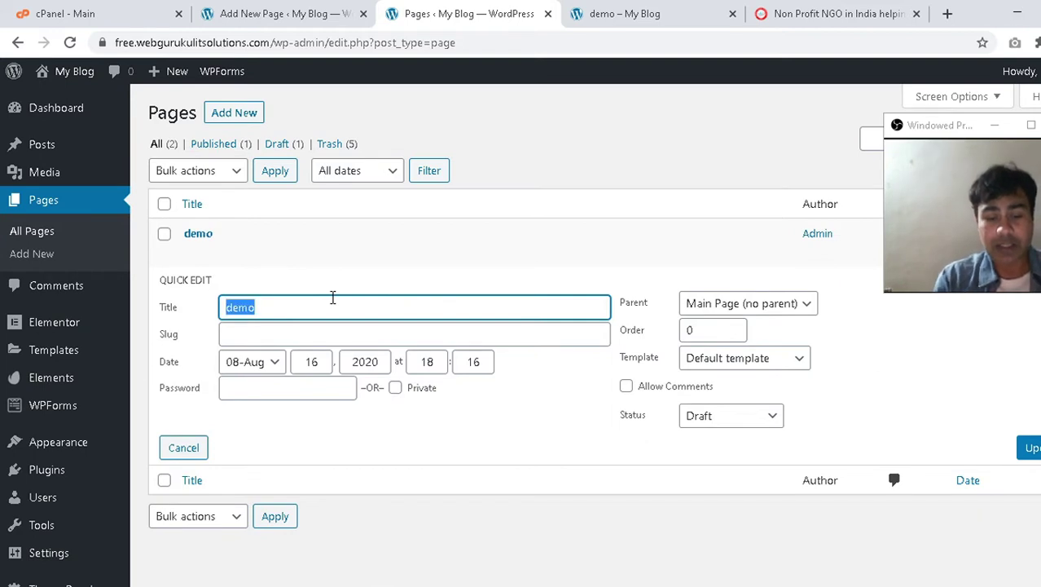
type("Abolu US")
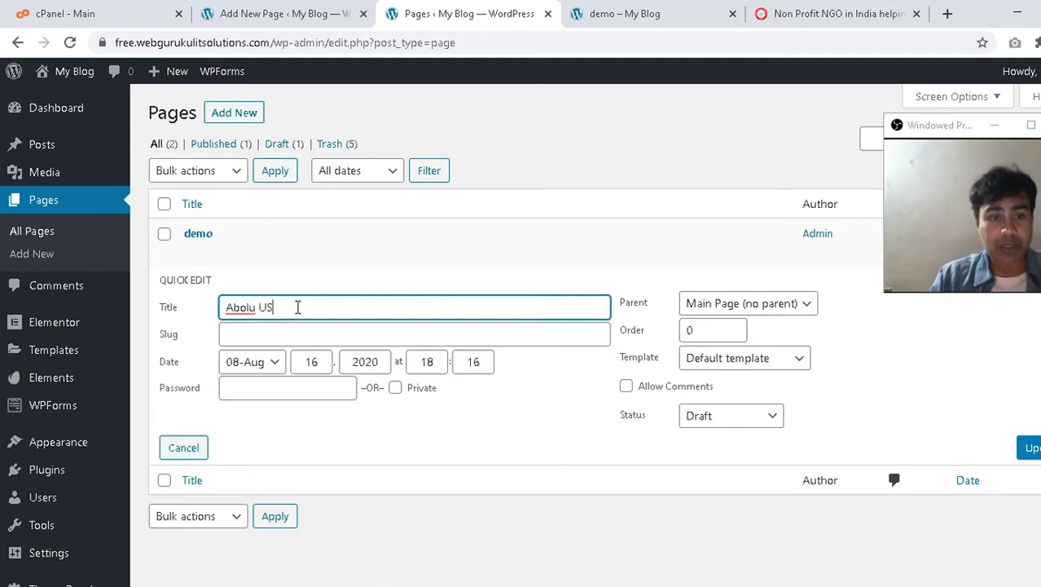
key("ctrl+a")
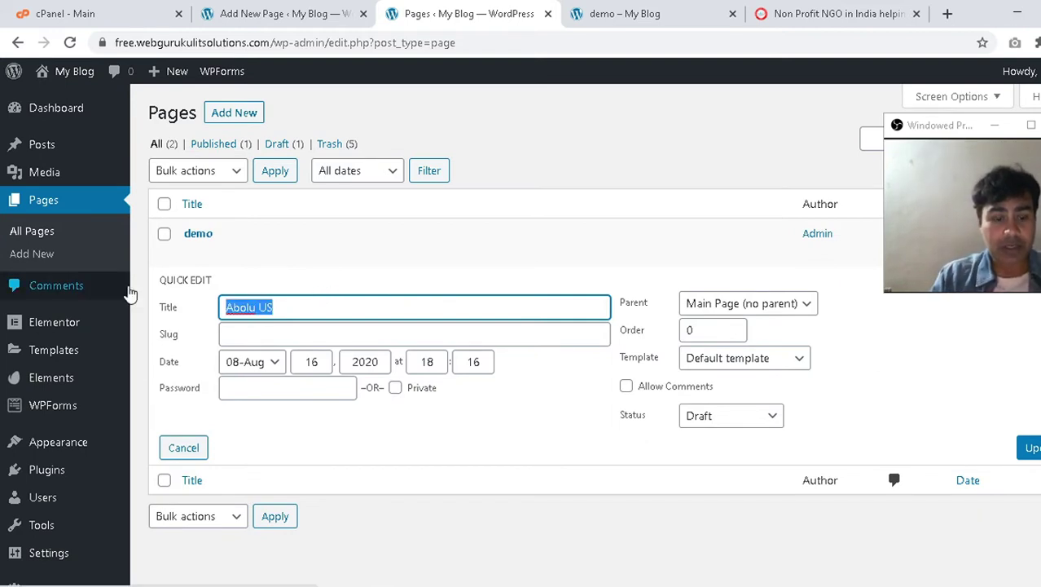
type("Ab")
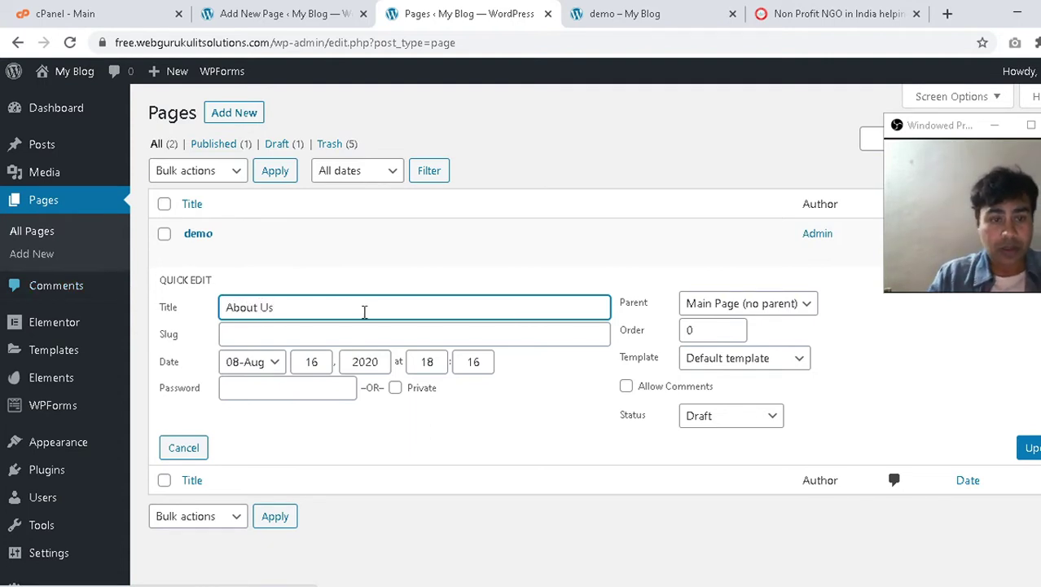
Keep the Default template for the About Us page, set its status to Published, and save the changes.
left_click(729, 368)
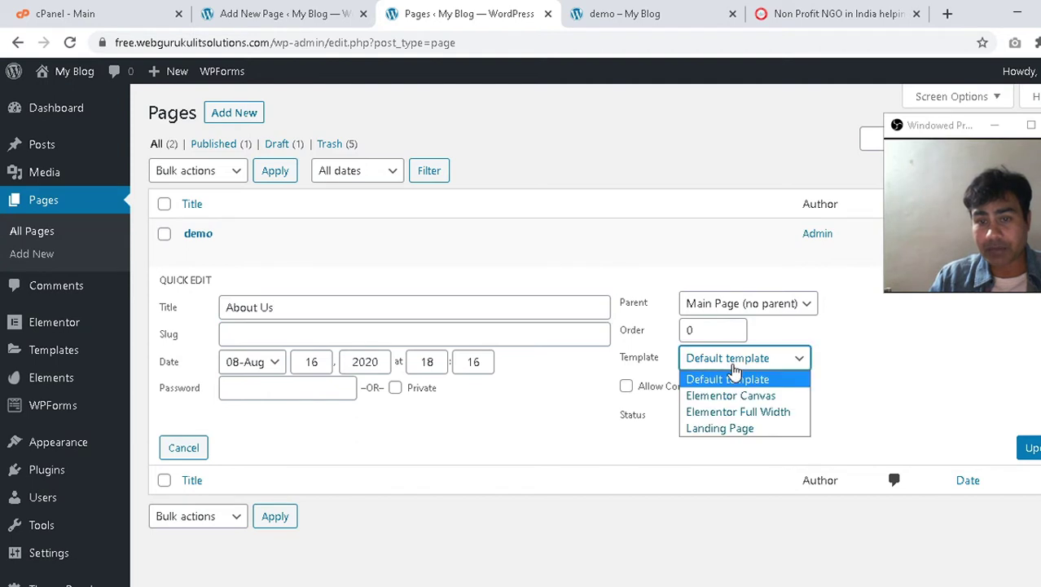
left_click(734, 366)
left_click(727, 417)
left_click(785, 419)
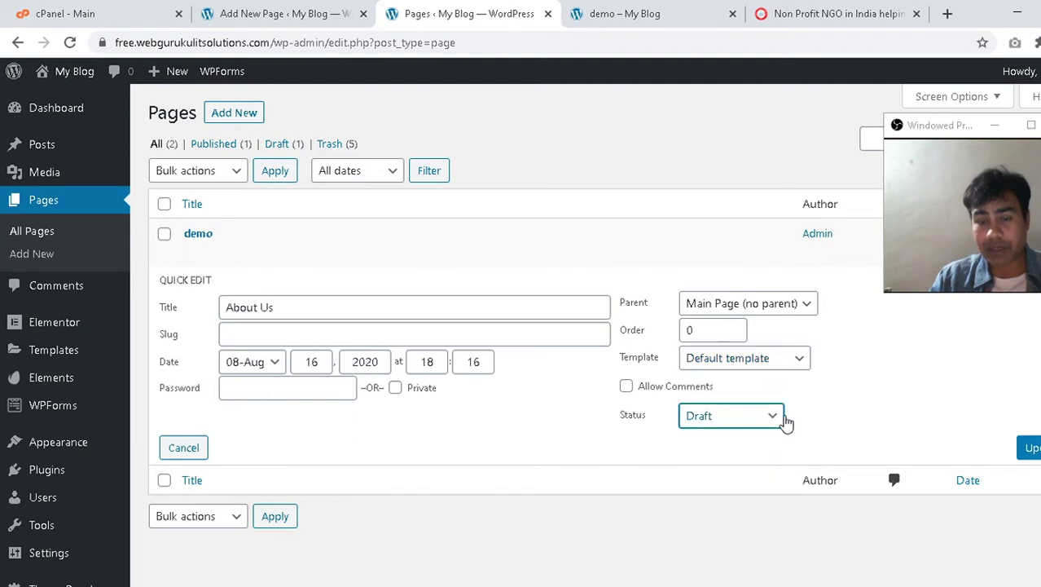
left_click(784, 419)
left_click(733, 434)
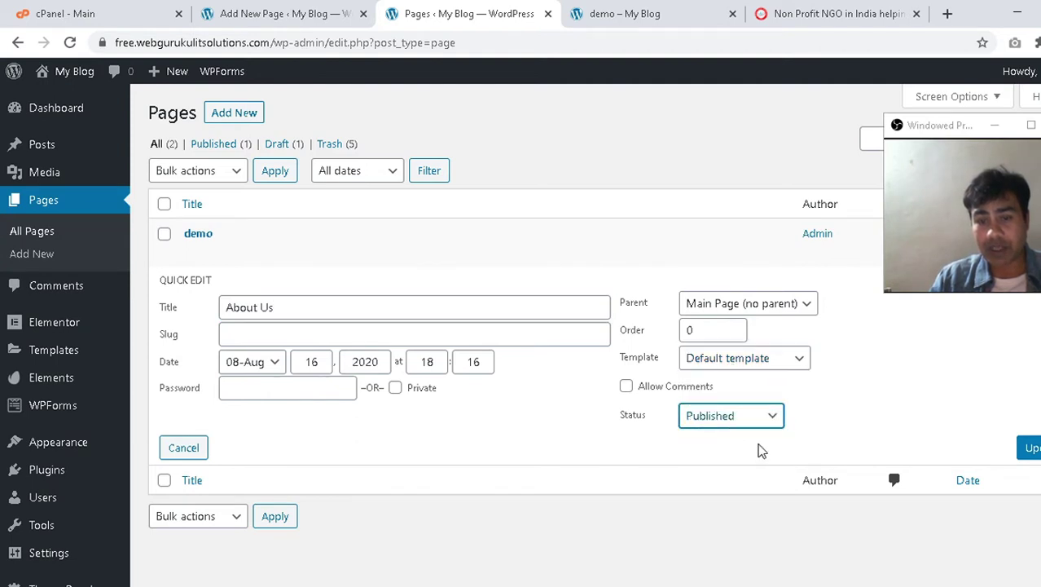
left_click(1032, 450)
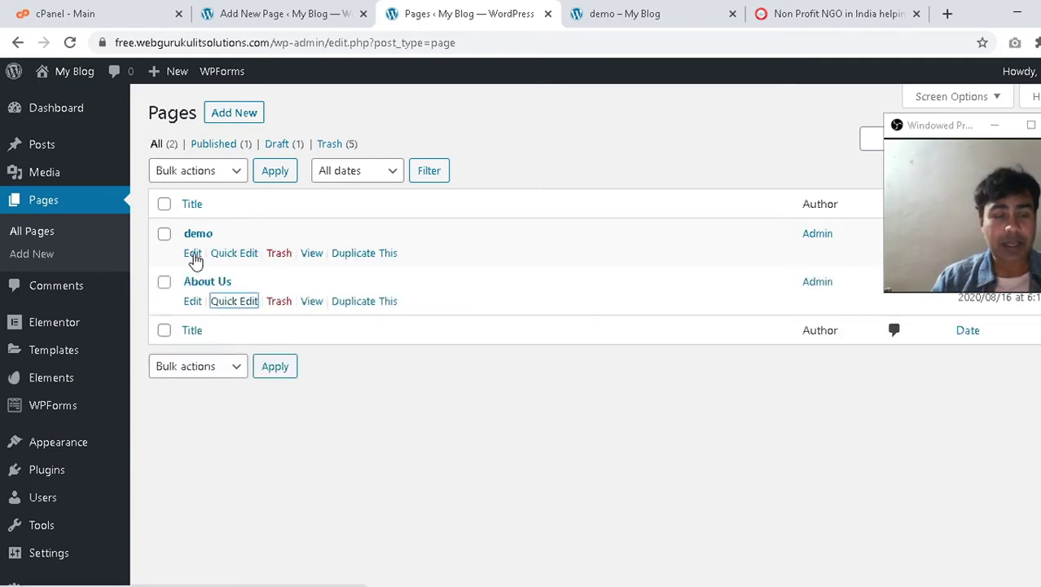
Set both the title and the slug of the original demo page to "Home" and update it.
left_click(233, 253)
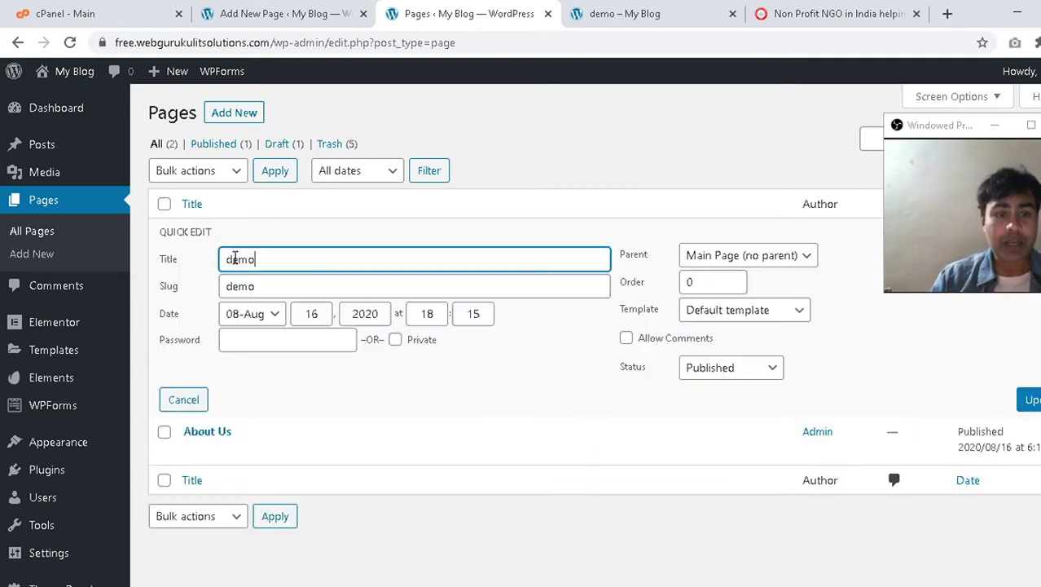
left_click_drag(297, 269, 116, 262)
type("Home")
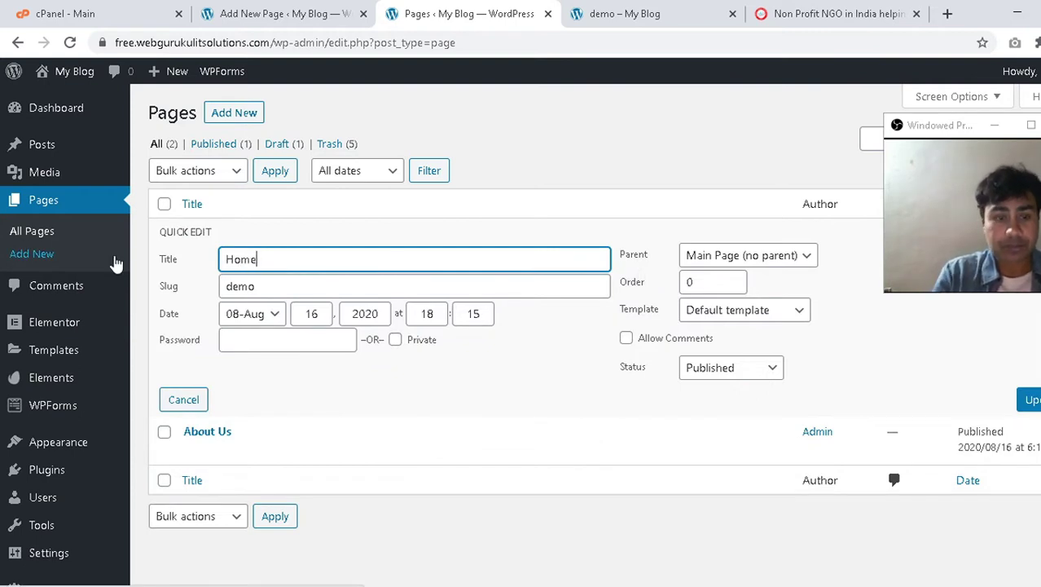
key("Tab")
type("H")
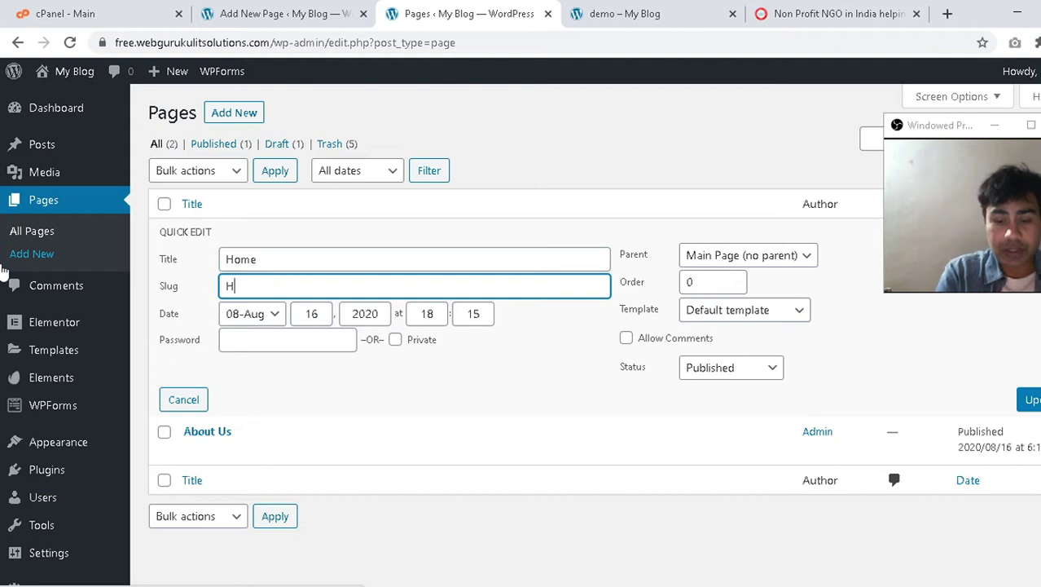
type("ome")
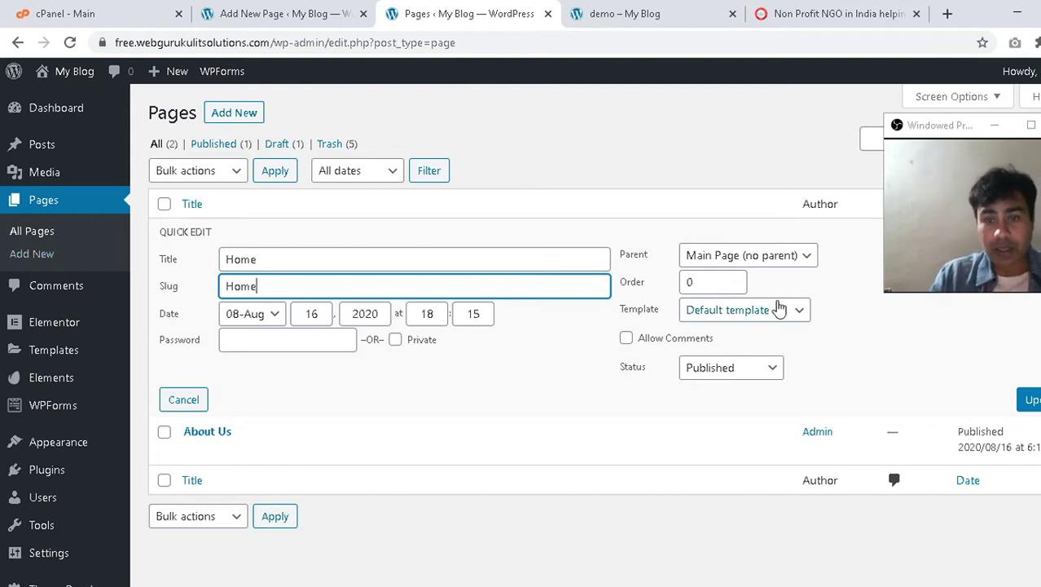
left_click(1030, 399)
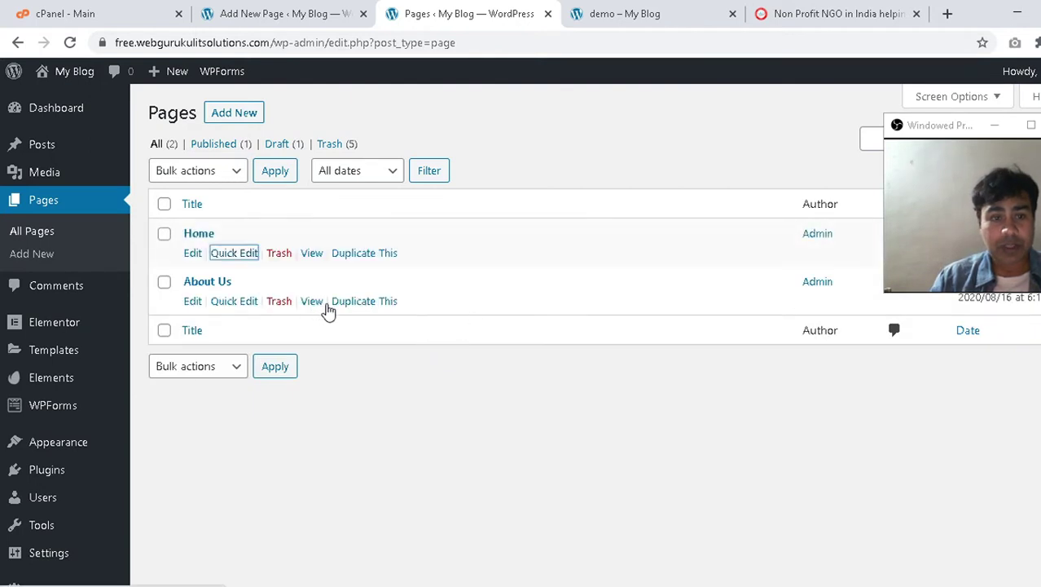
Duplicate the About Us page and change the title of the draft copy to "Our Services".
left_click(361, 304)
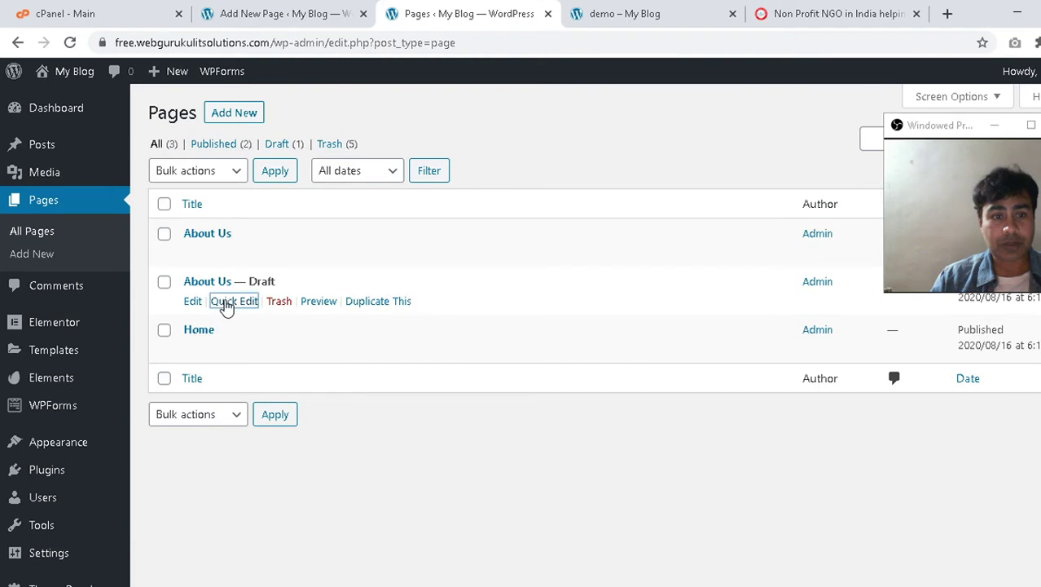
left_click(227, 302)
left_click_drag(289, 308, 103, 307)
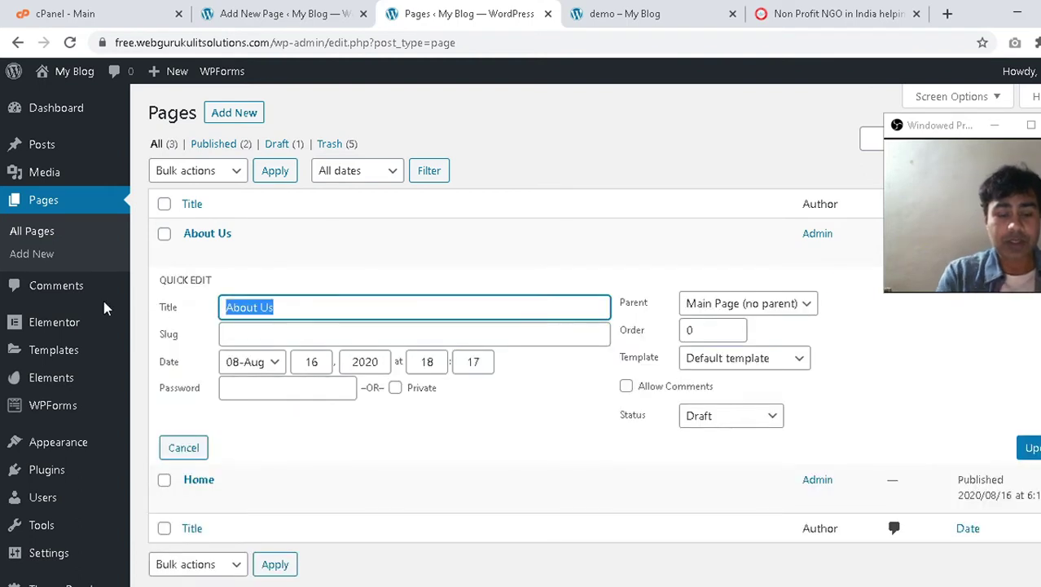
type("Ou")
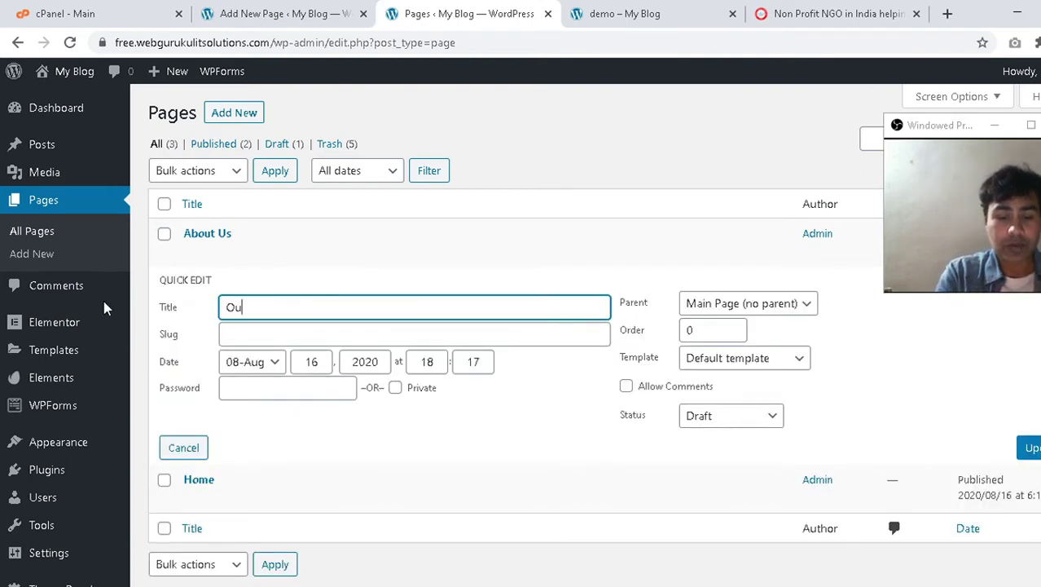
type("r Services")
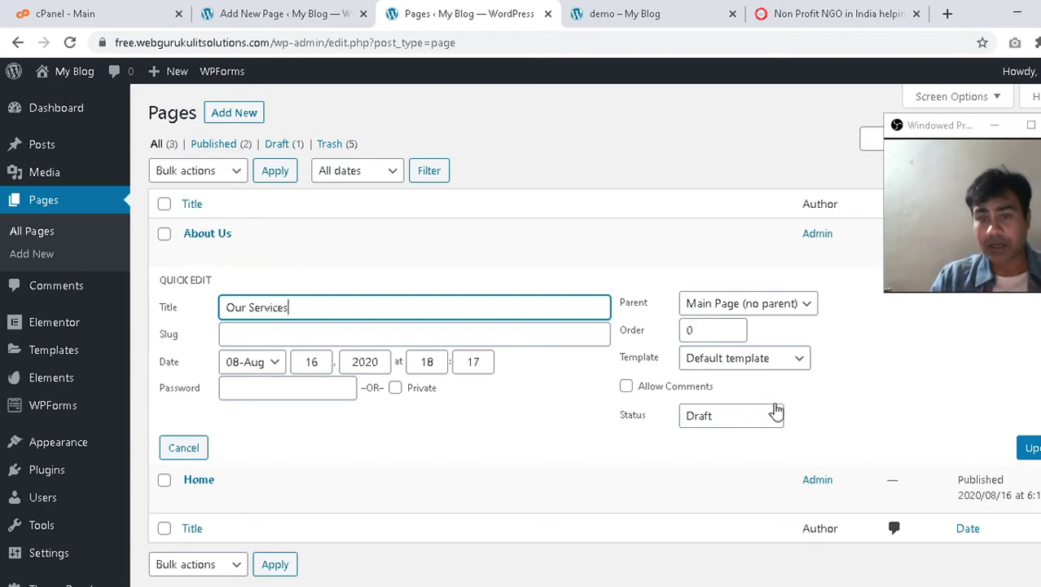
Set the status of the Our Services page to Published and update it.
left_click(711, 415)
left_click(734, 435)
left_click(1030, 447)
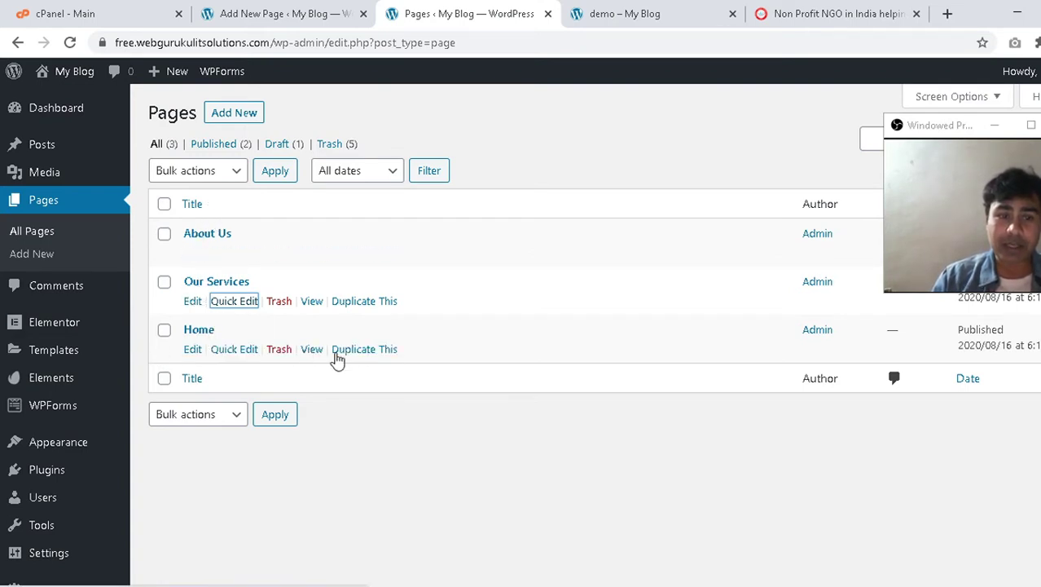
Open the Home page for editing and close the browser tab showing the old demo page.
left_click(193, 350)
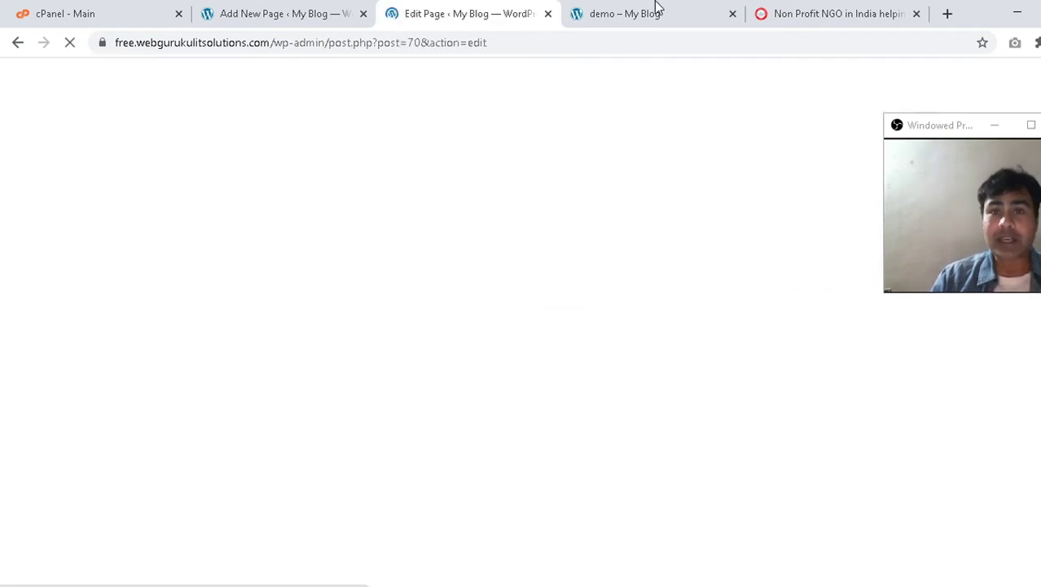
left_click(658, 8)
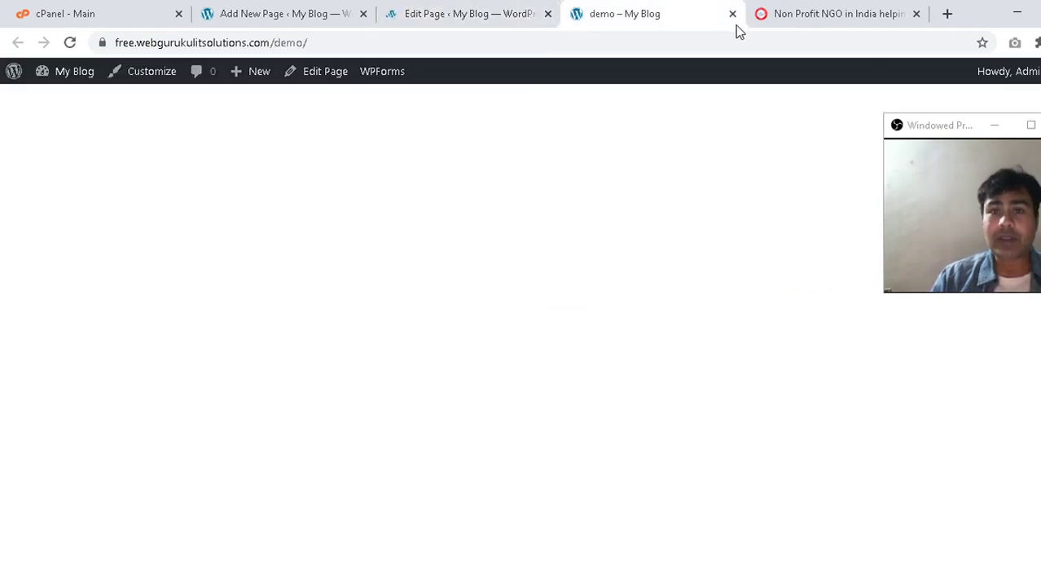
left_click(732, 14)
left_click(434, 7)
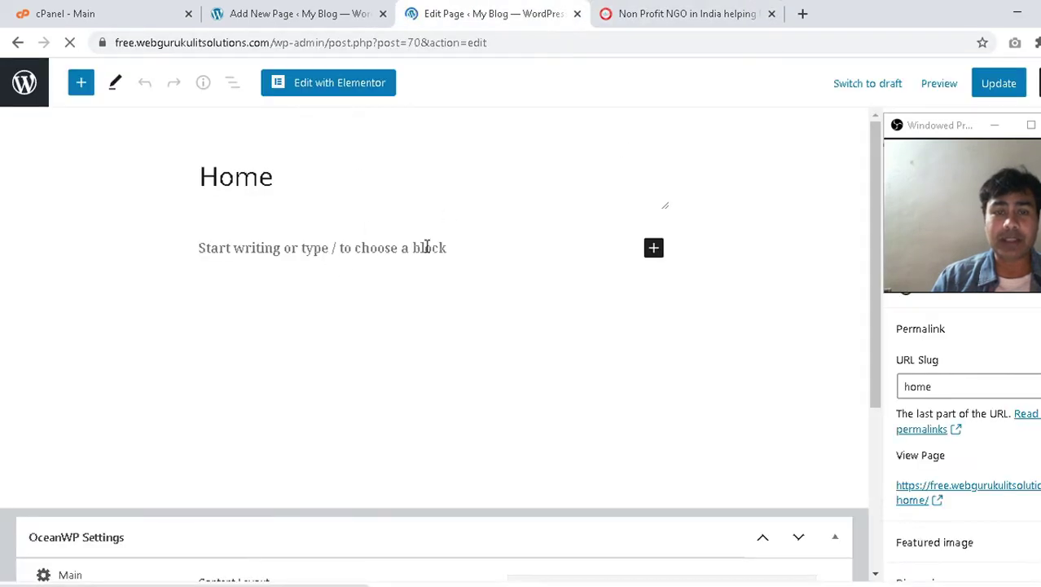
Look through the sections of the Samaj Vikas Sanstha home page as a layout example and close its tab.
key("ctrl+Tab")
scroll(460, 282, "down", 10)
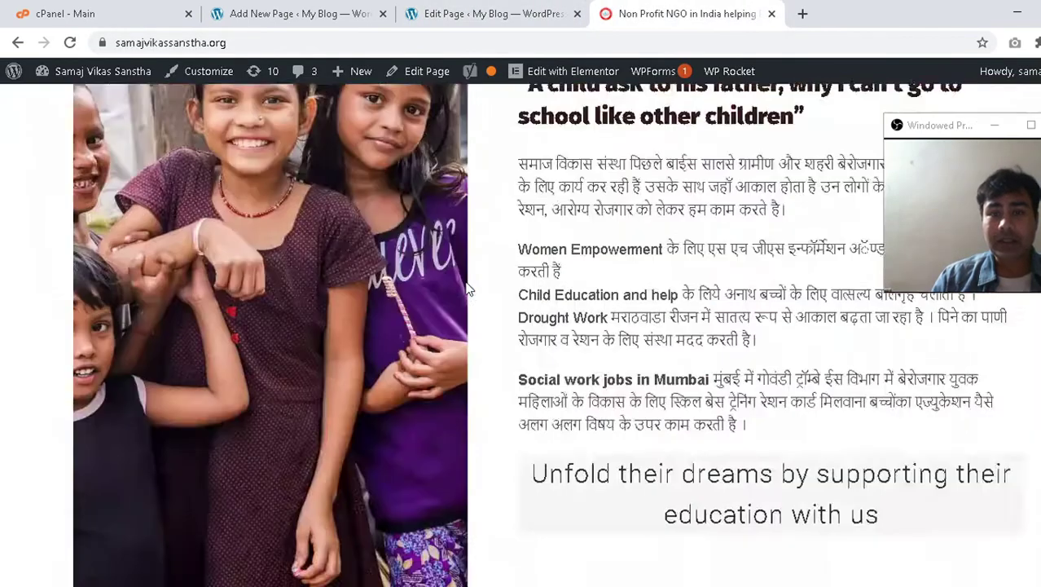
scroll(467, 288, "down", 20)
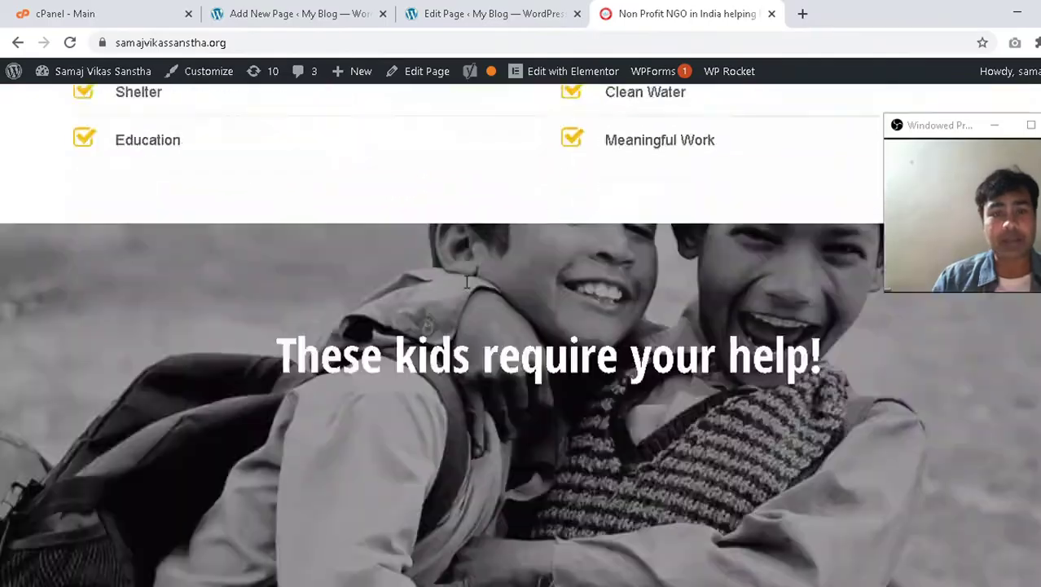
scroll(467, 288, "up", 15)
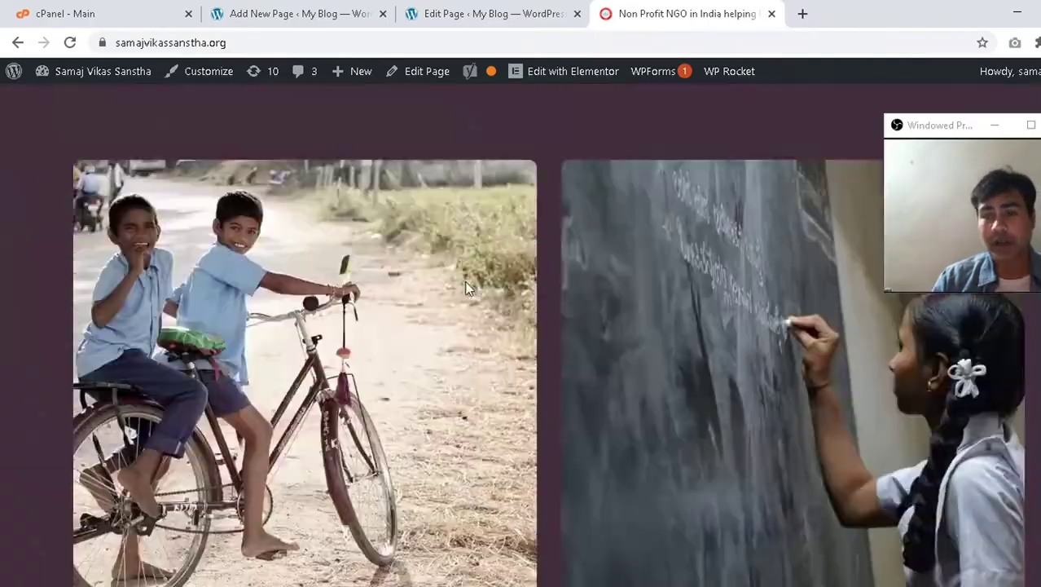
scroll(637, 186, "up", 5)
scroll(628, 316, "down", 4)
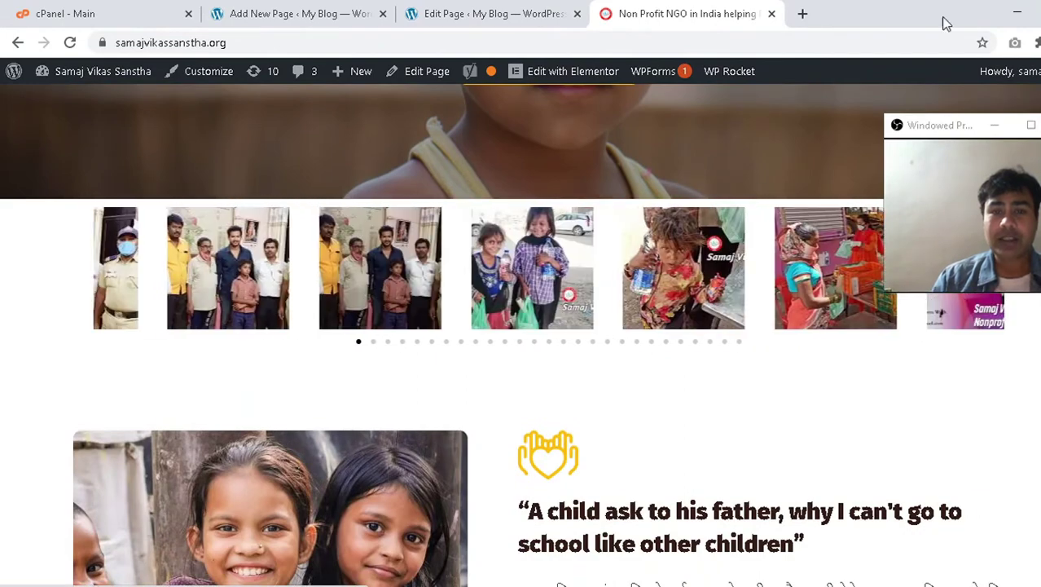
left_click(771, 14)
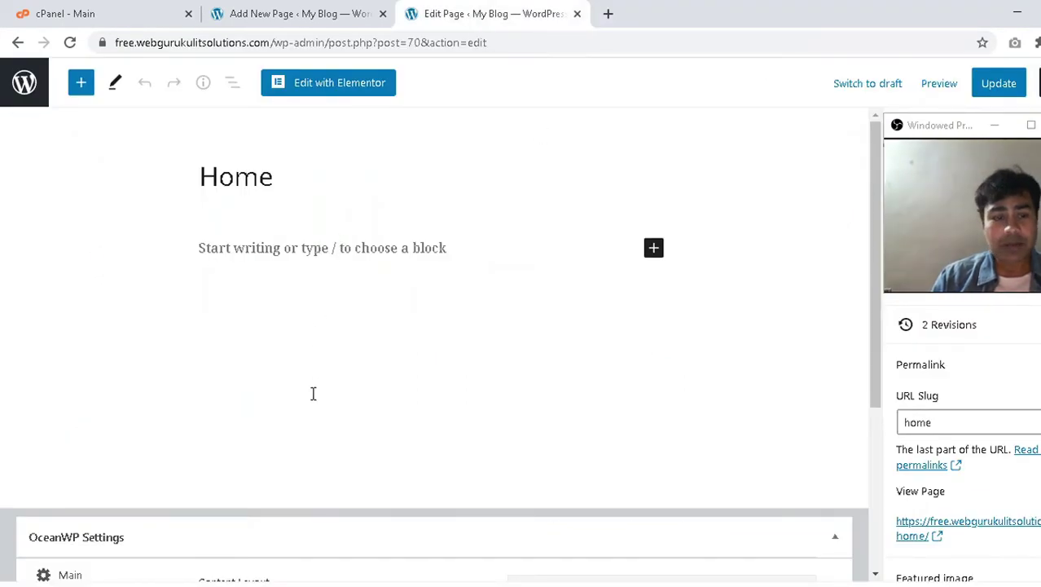
Open the Home page in the Elementor editor and look at the section structures available for a new section.
scroll(313, 393, "down", 3)
scroll(309, 394, "up", 3)
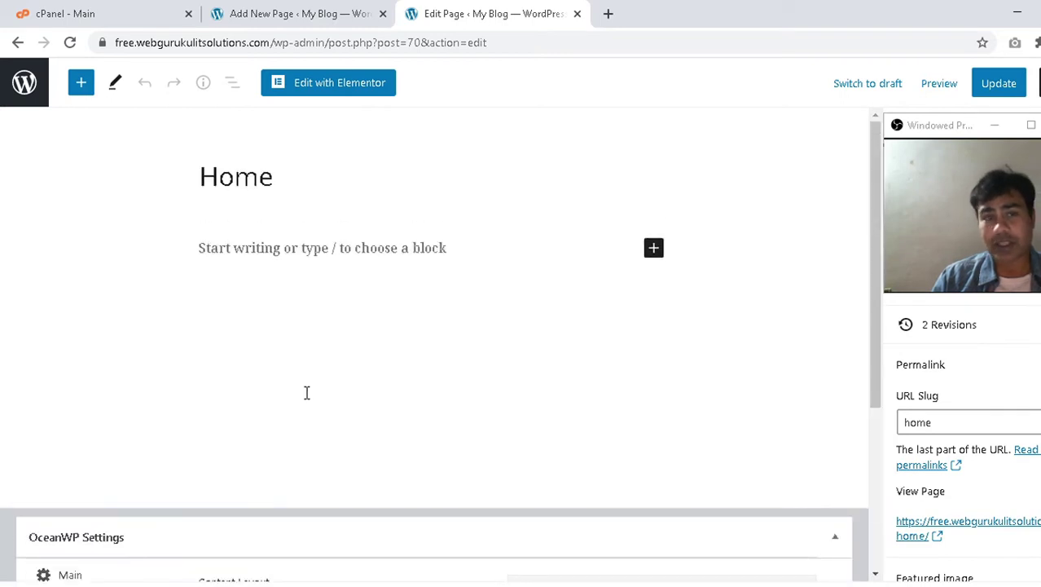
left_click(316, 88)
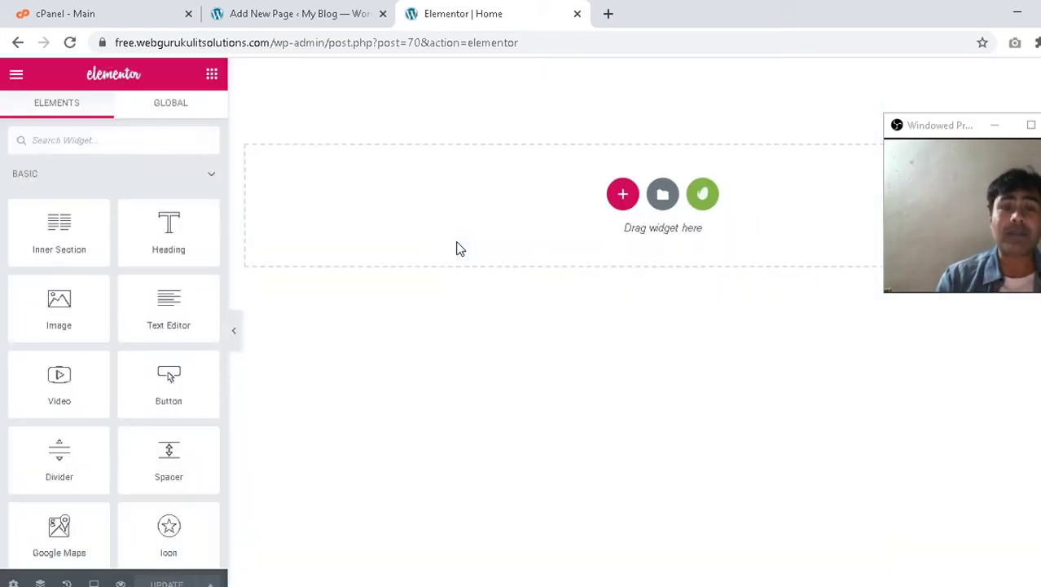
left_click(623, 194)
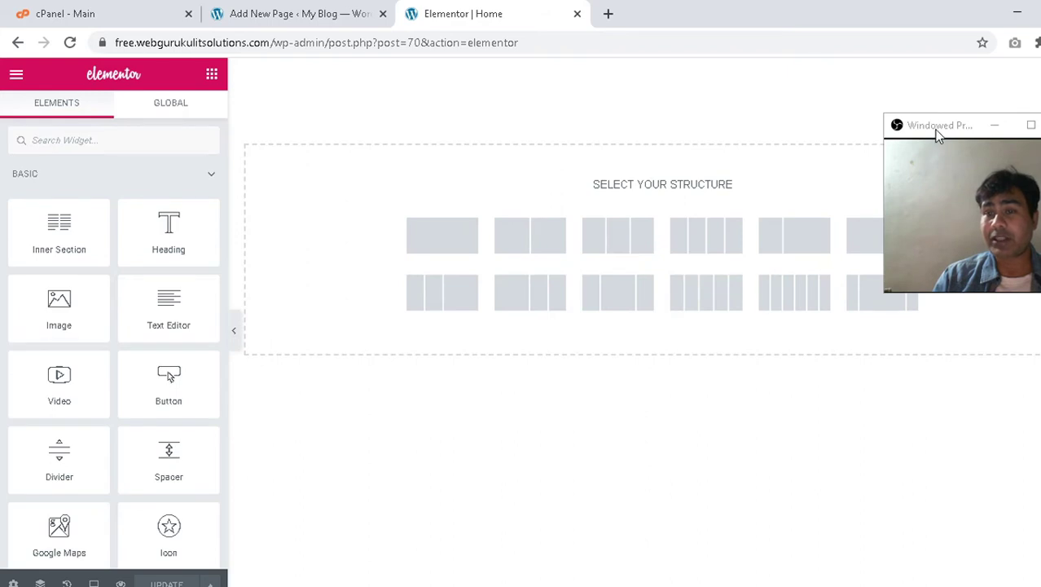
left_click_drag(937, 134, 962, 377)
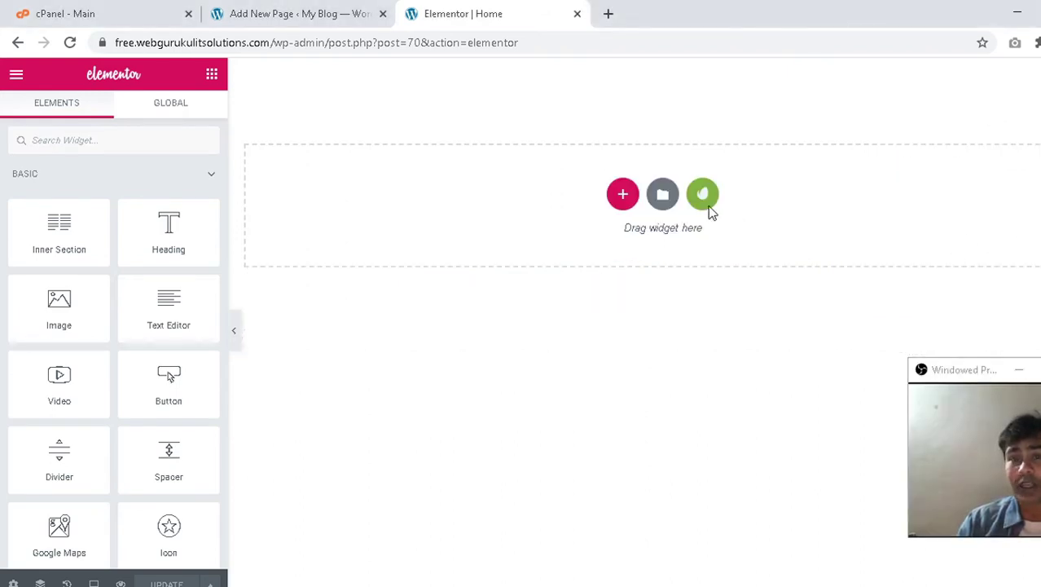
Preview the saved template "Yoga – Home 1" from the Elementor library in a separate tab and look through its sections.
left_click(669, 194)
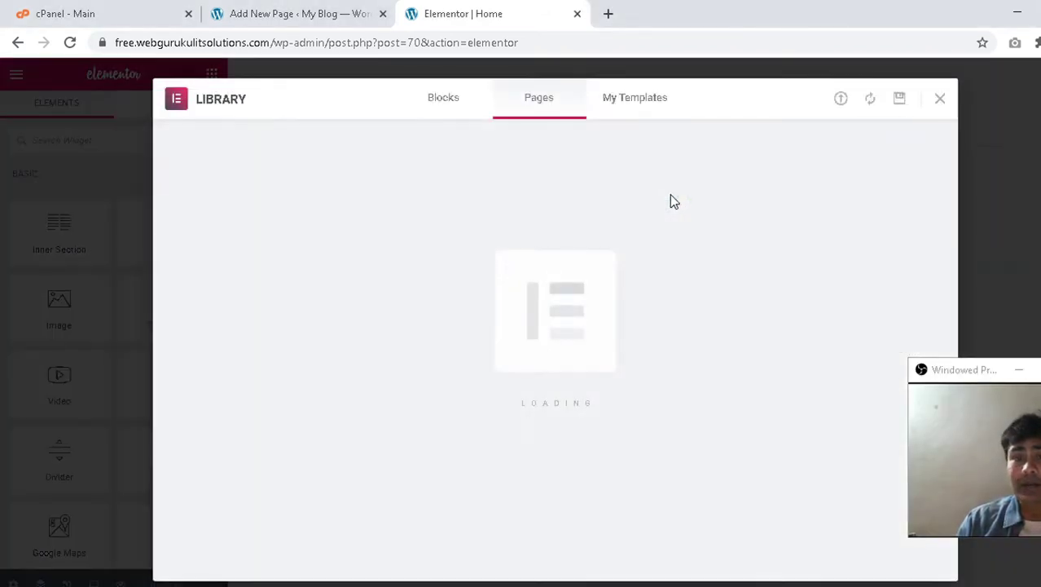
left_click(643, 108)
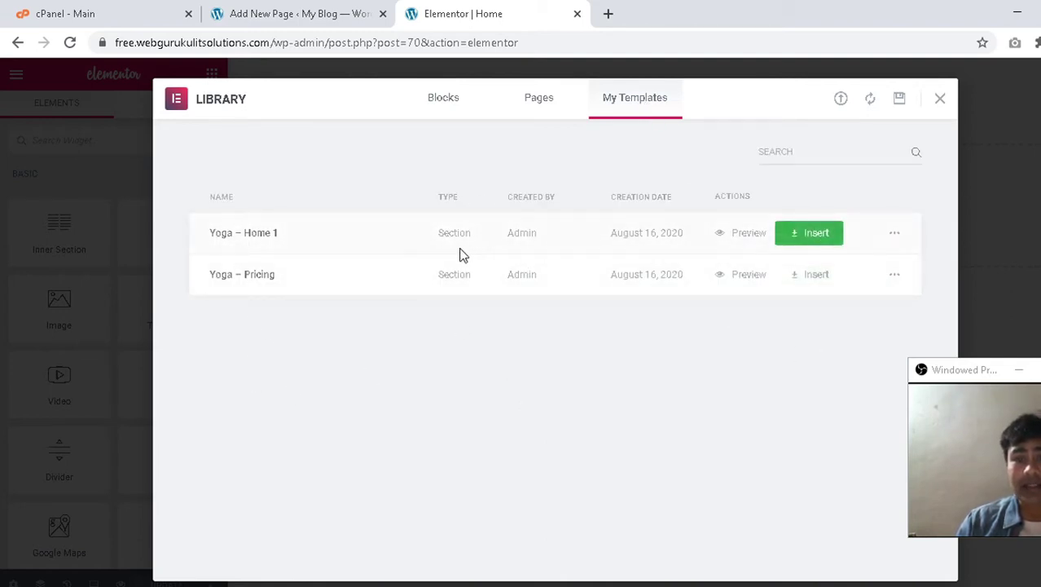
right_click(739, 238)
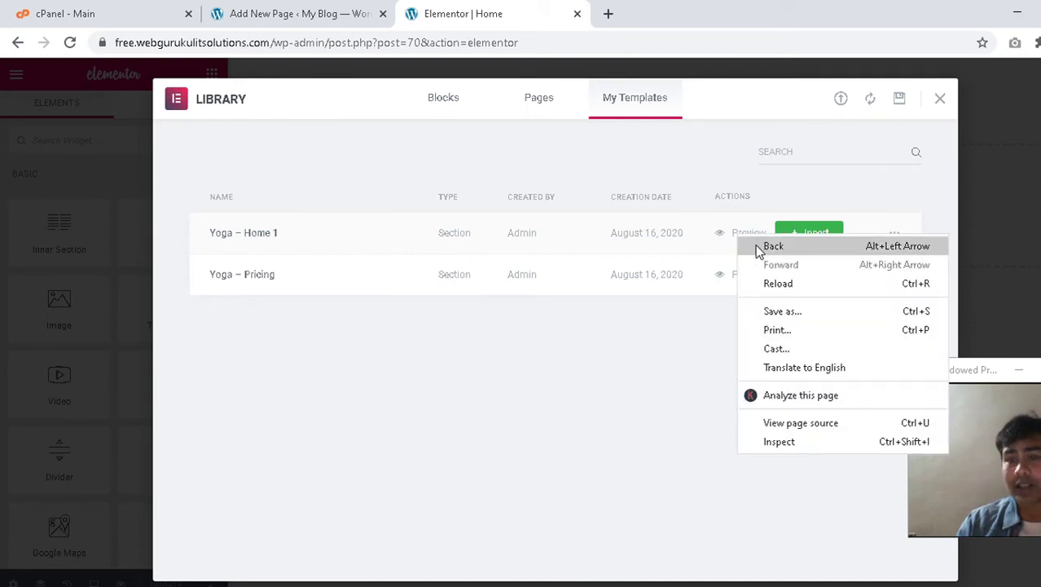
left_click(585, 366)
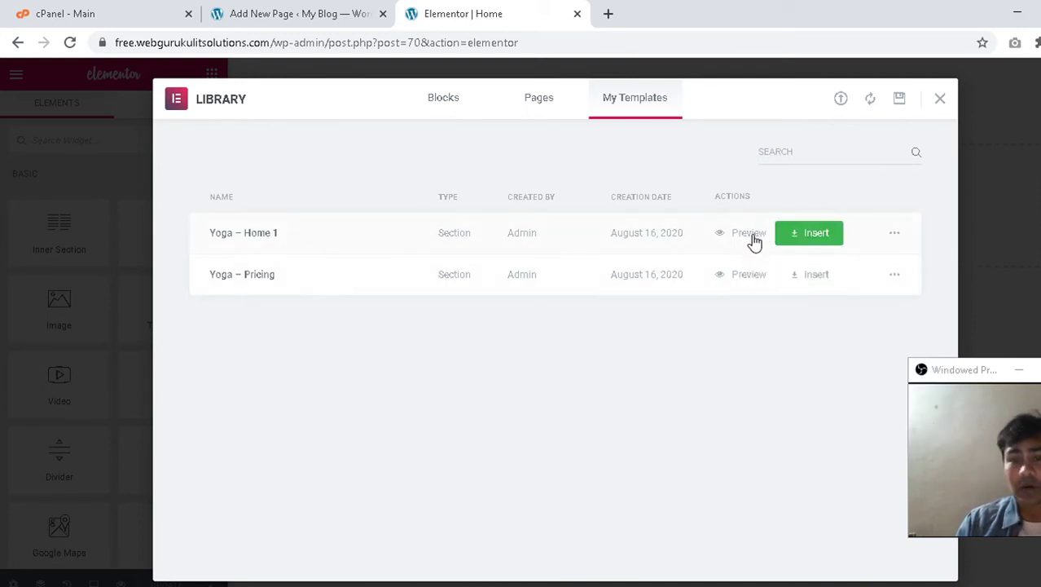
left_click(748, 233, "ctrl")
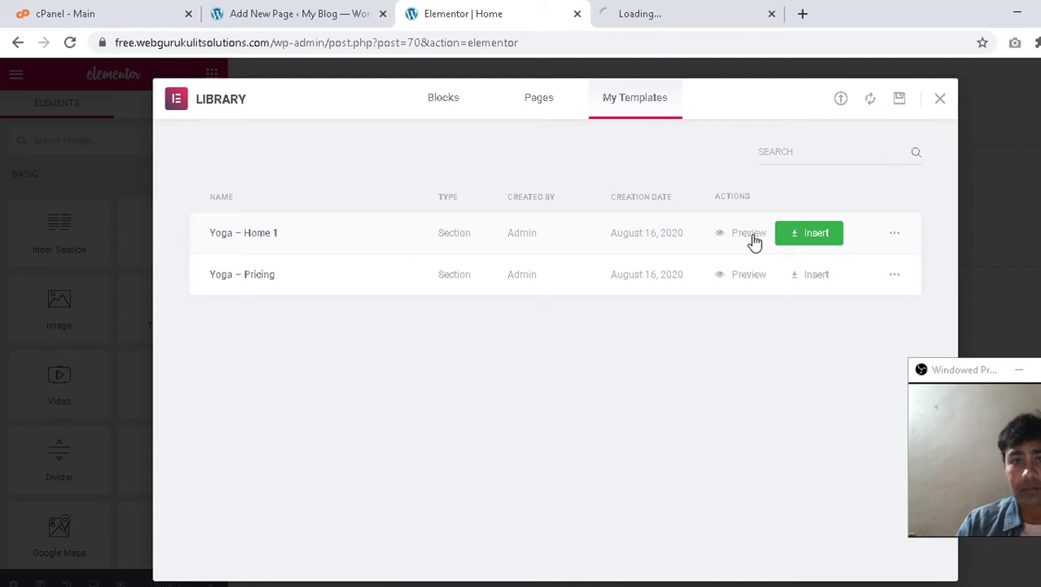
left_click(619, 11)
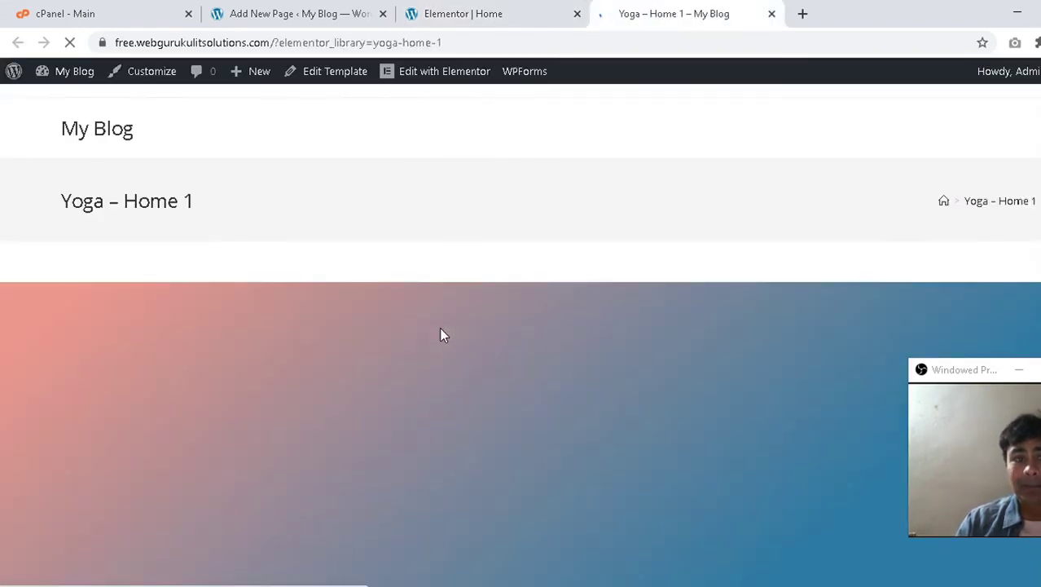
scroll(440, 330, "down", 5)
scroll(440, 335, "down", 3)
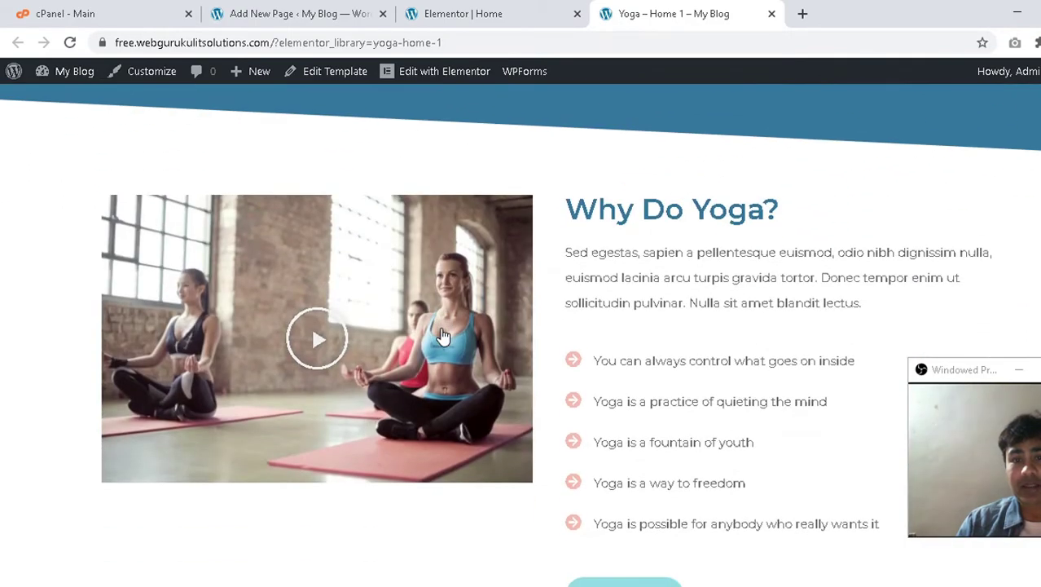
scroll(440, 335, "up", 3)
scroll(440, 334, "down", 1)
scroll(444, 334, "down", 10)
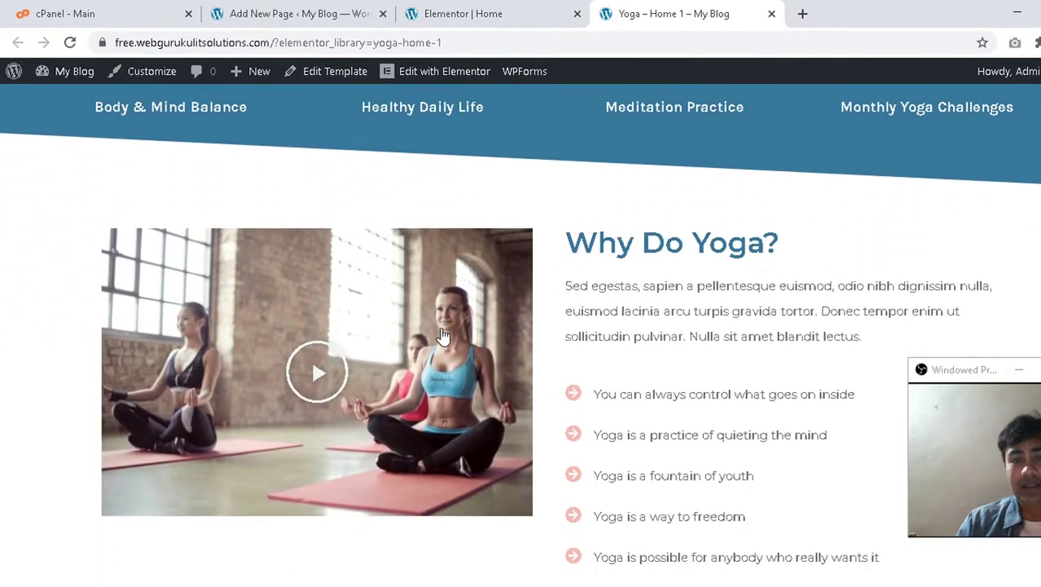
scroll(444, 334, "up", 15)
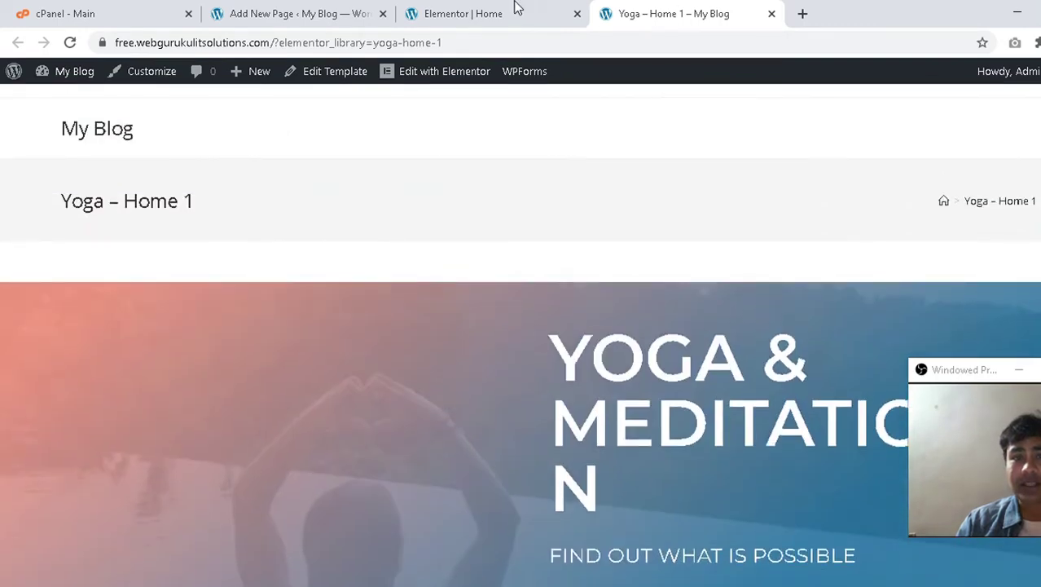
Delete the saved templates "Yoga – Home 1" and "Yoga – Pricing" and close the Elementor library.
left_click(515, 7)
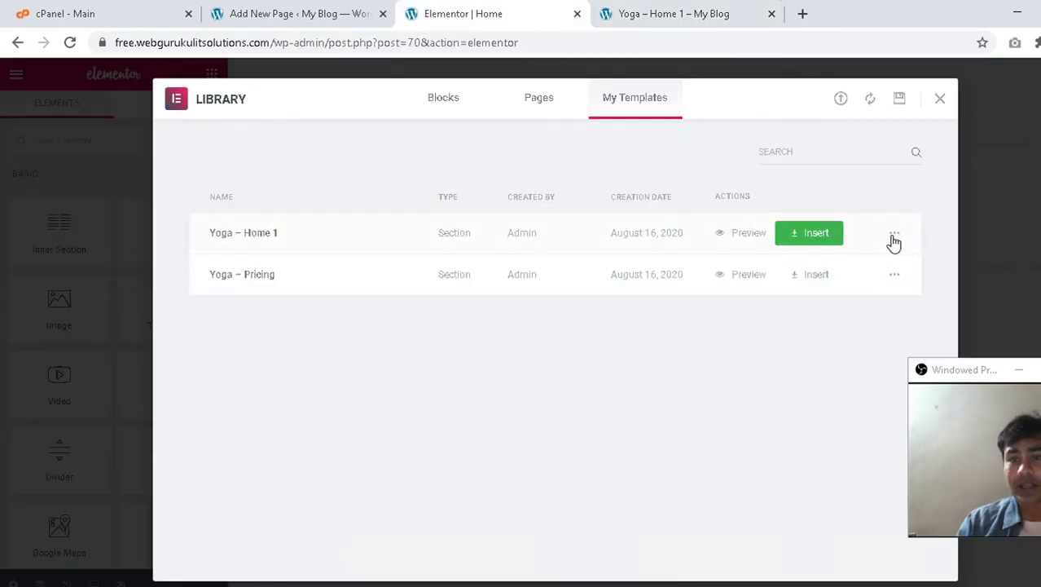
left_click(893, 237)
left_click(909, 259)
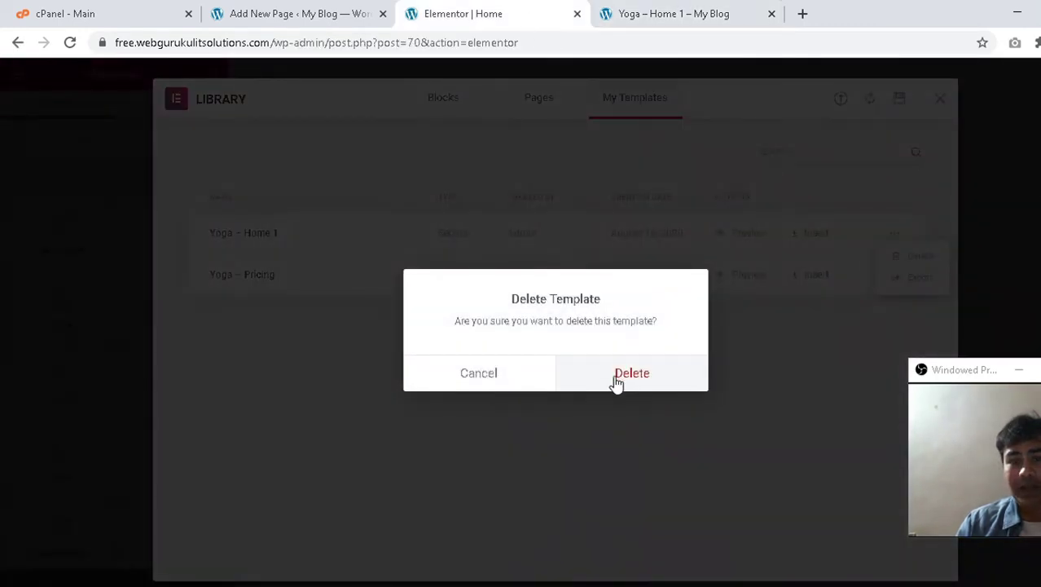
left_click(618, 375)
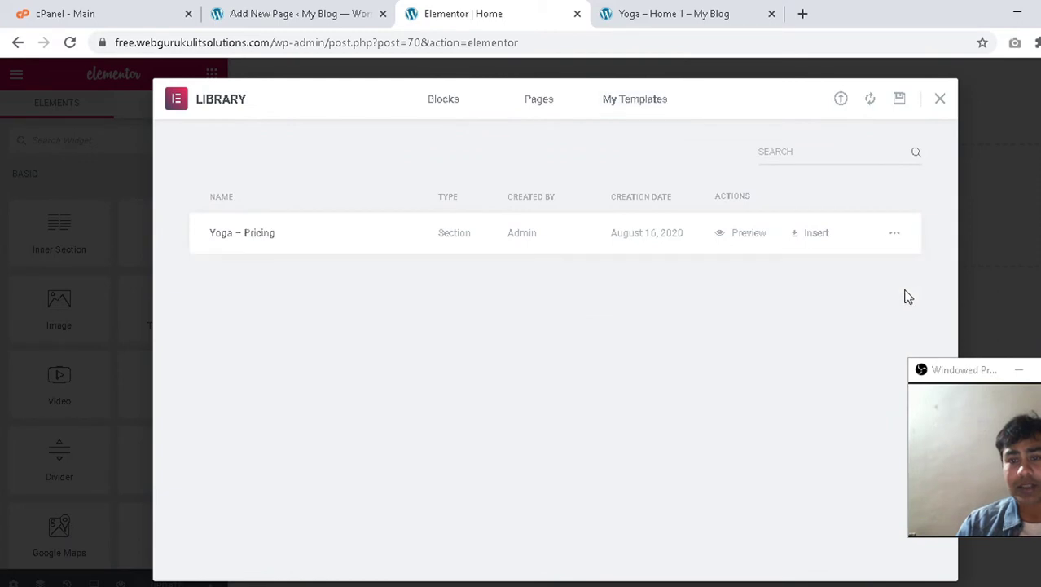
left_click(896, 234)
left_click(911, 259)
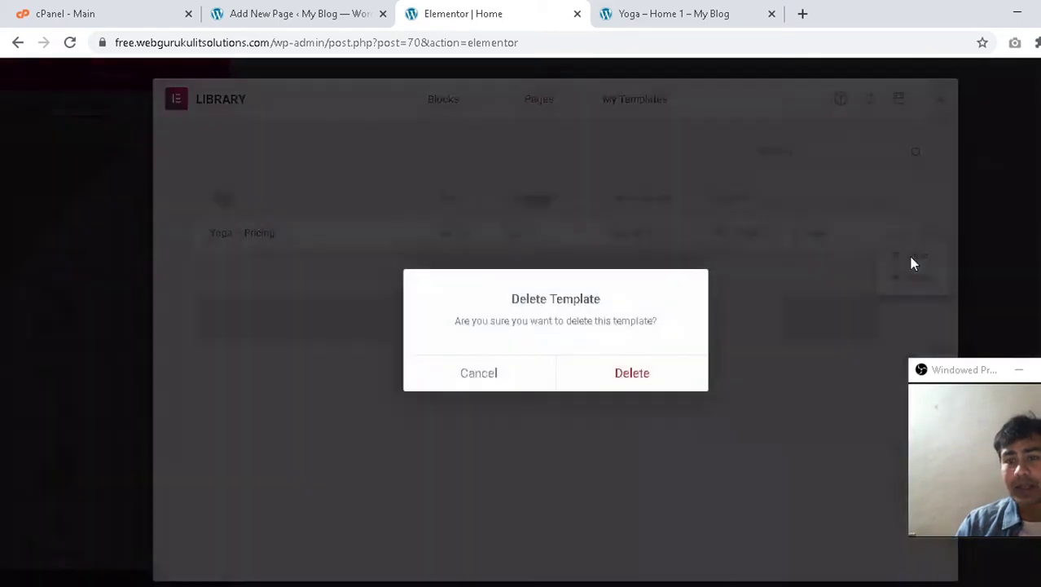
left_click(633, 378)
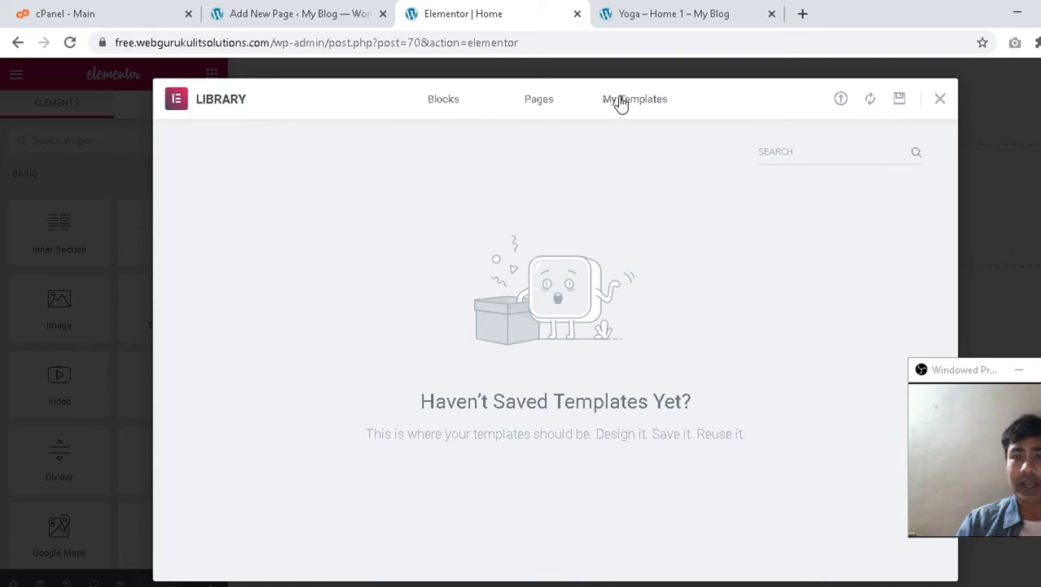
left_click(940, 99)
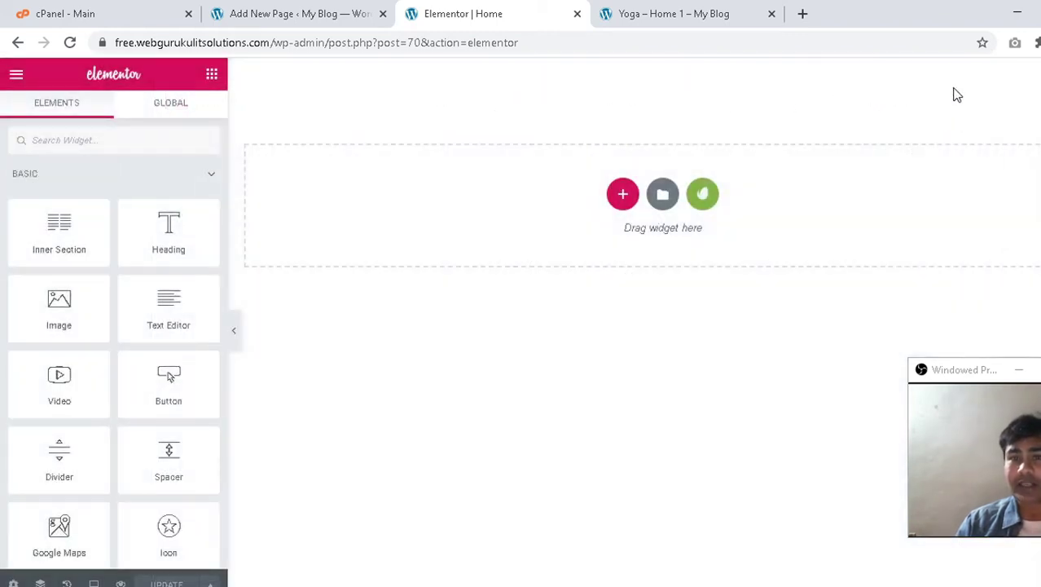
Open the Envato Elements template library from the empty section and show its free kits.
left_click(704, 199)
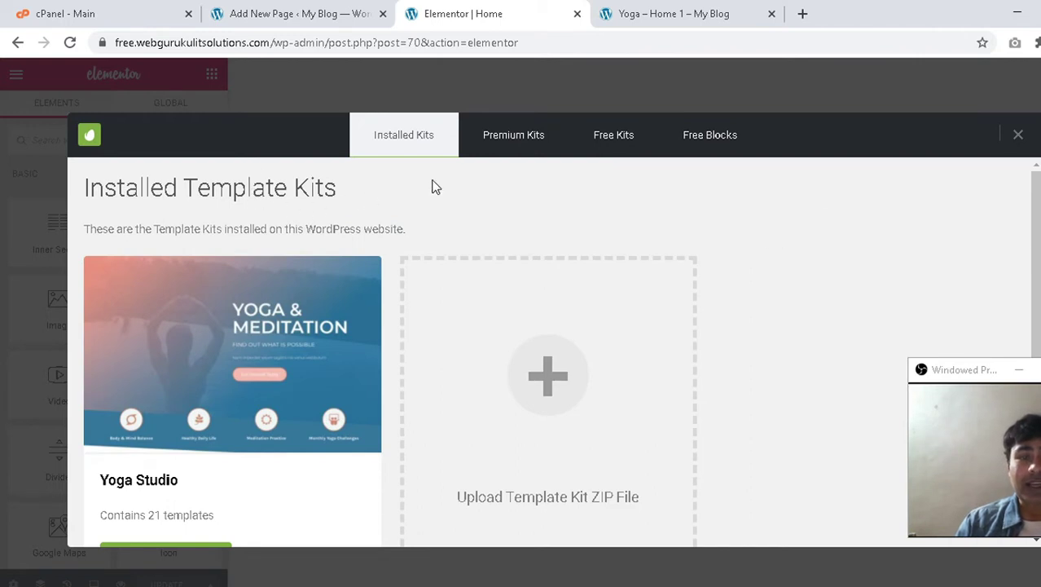
left_click(615, 140)
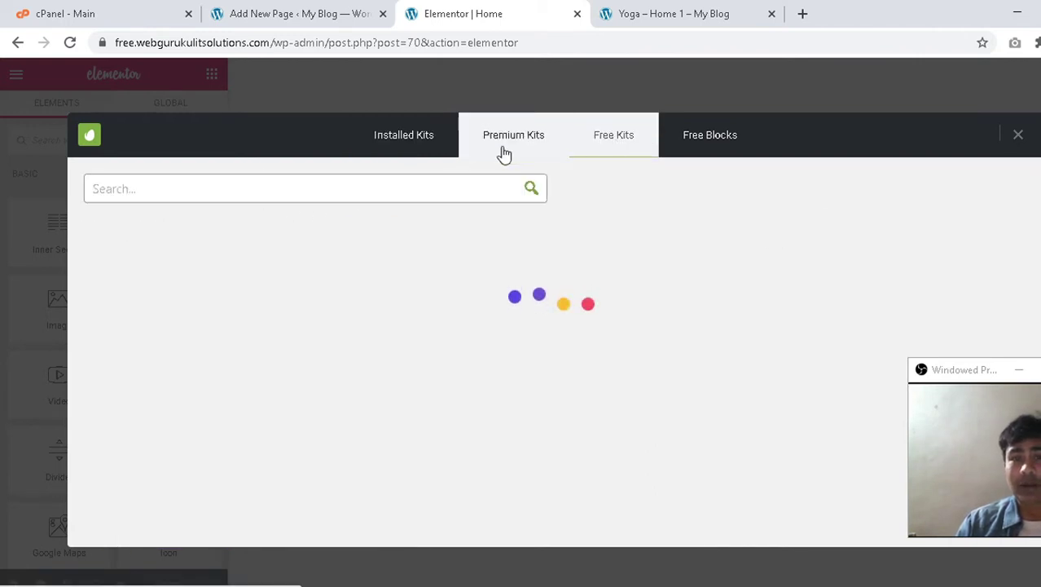
left_click(504, 154)
left_click(604, 142)
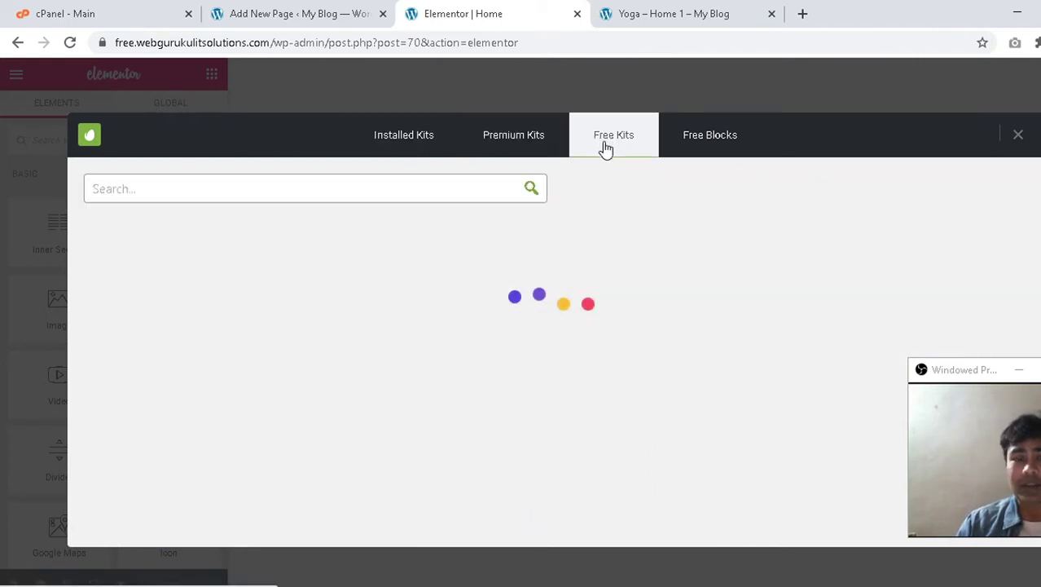
Look through the first two pages of free template kits in the Envato Elements library.
scroll(539, 336, "down", 9)
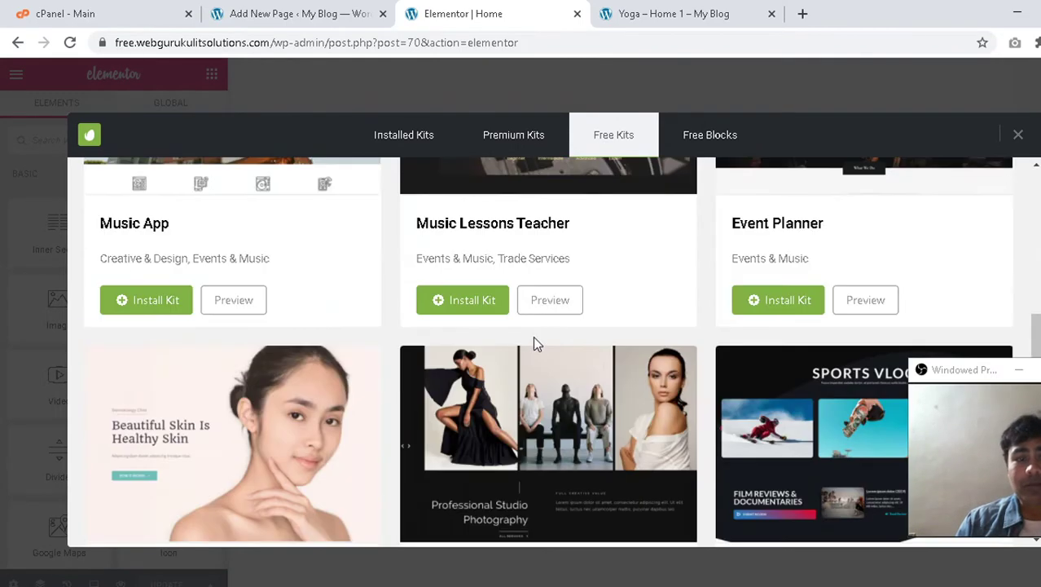
scroll(534, 340, "up", 10)
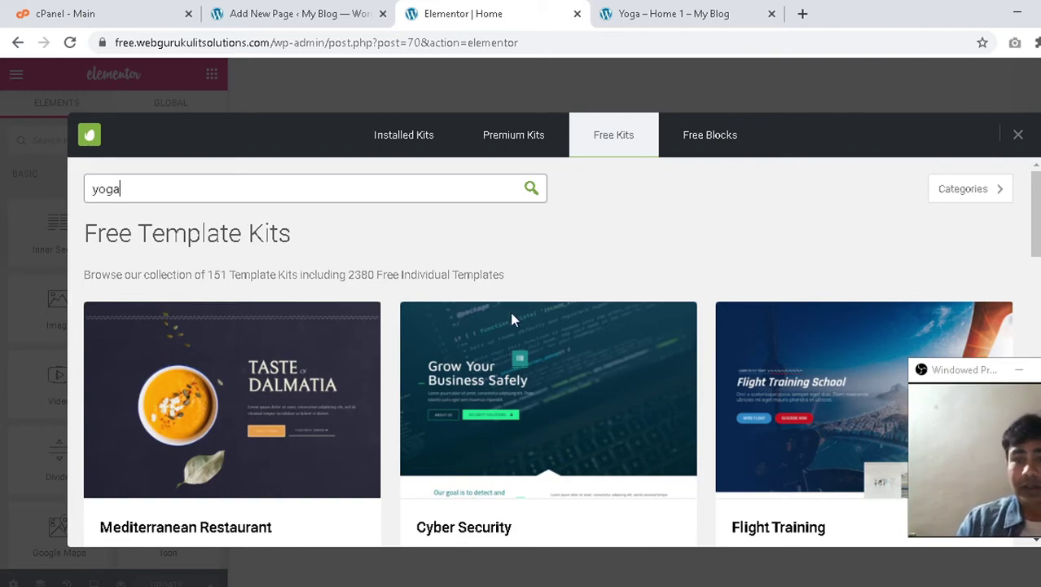
scroll(510, 312, "down", 10)
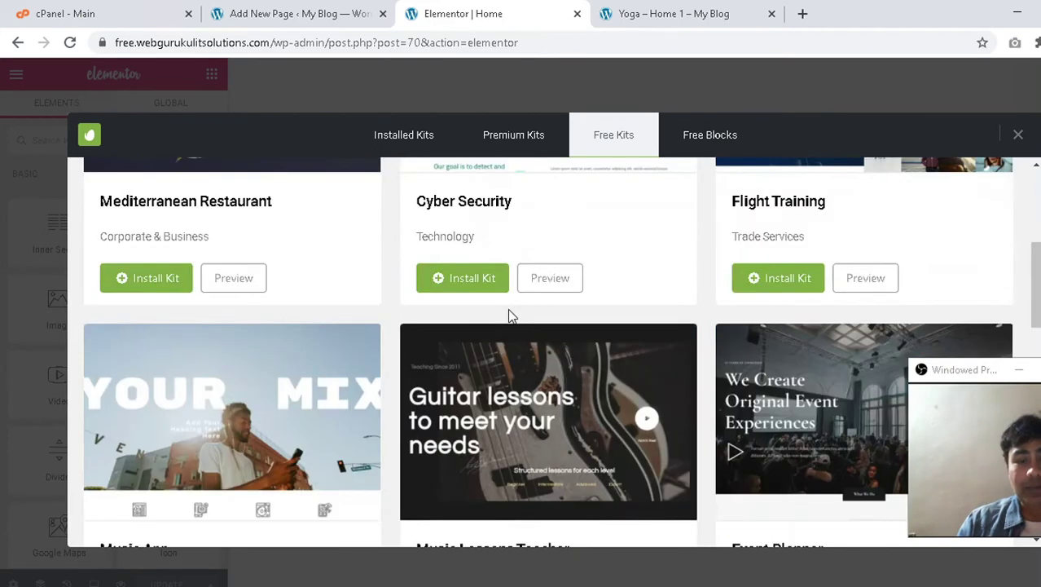
scroll(509, 316, "down", 5)
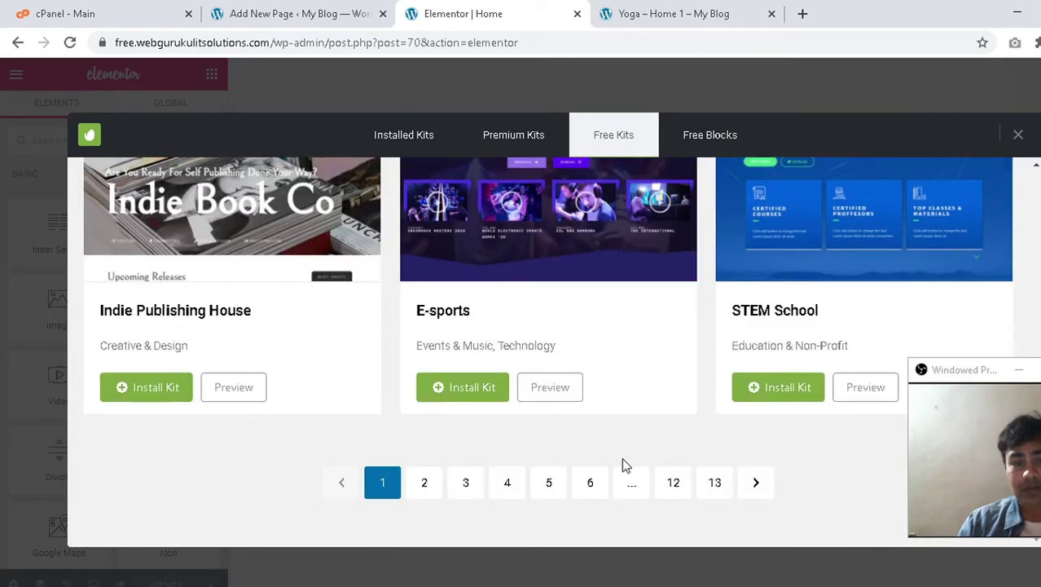
left_click(433, 493)
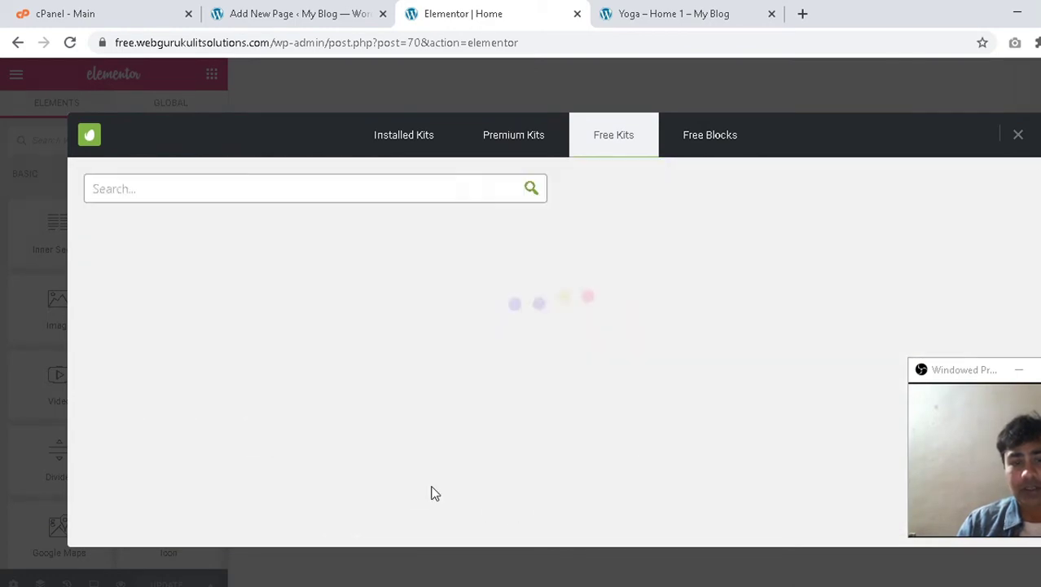
scroll(534, 416, "down", 8)
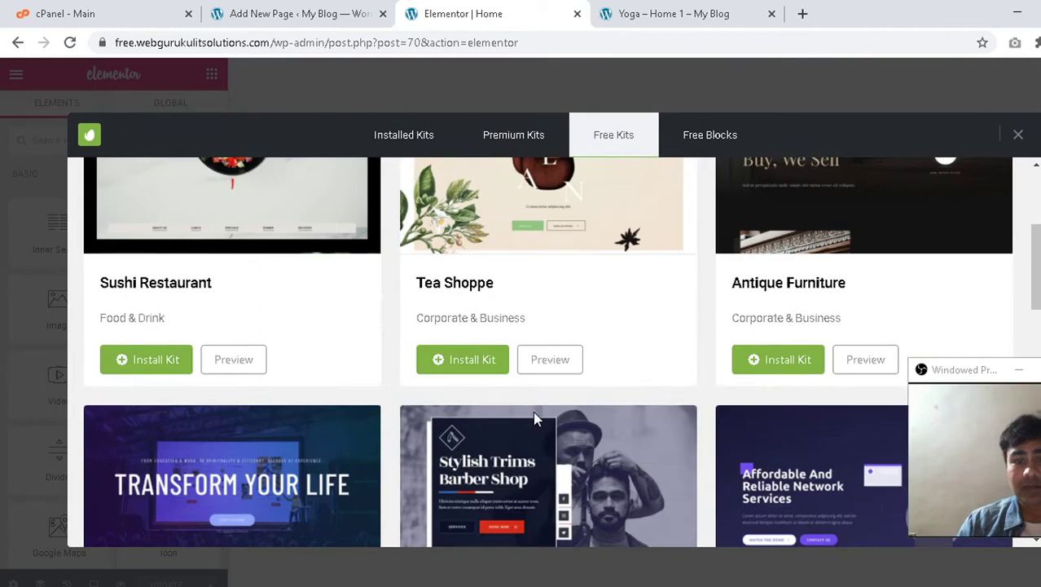
scroll(533, 411, "down", 1)
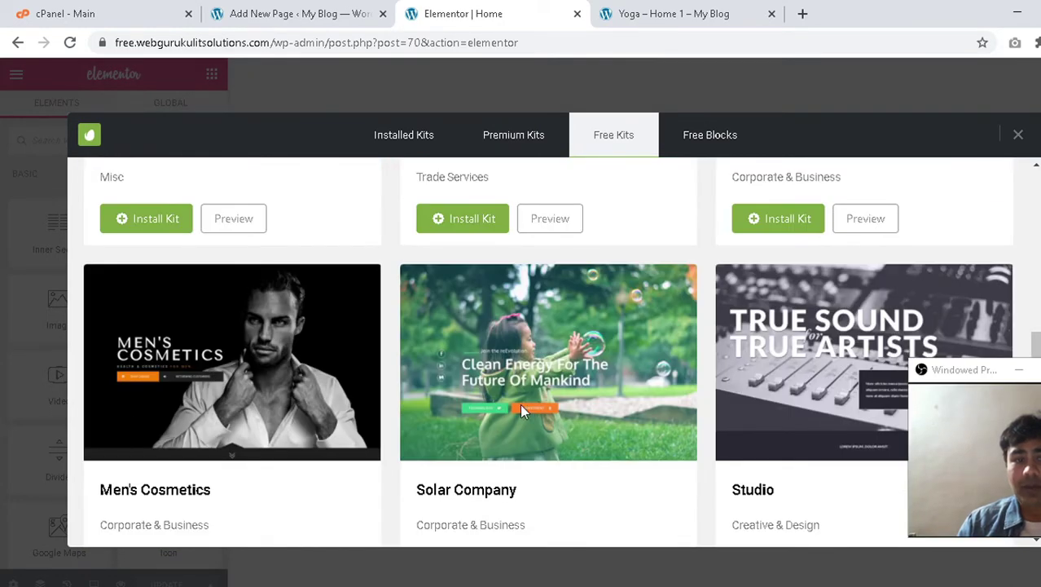
scroll(351, 415, "down", 4)
scroll(350, 416, "down", 2)
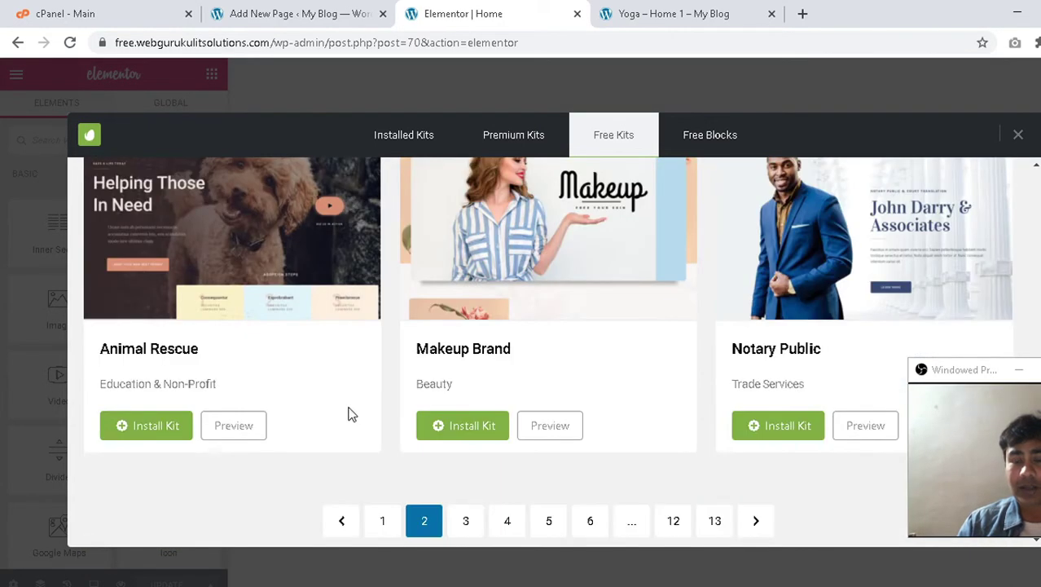
Search the free kits for "yoga" and install the Yoga Studio kit.
scroll(349, 414, "up", 15)
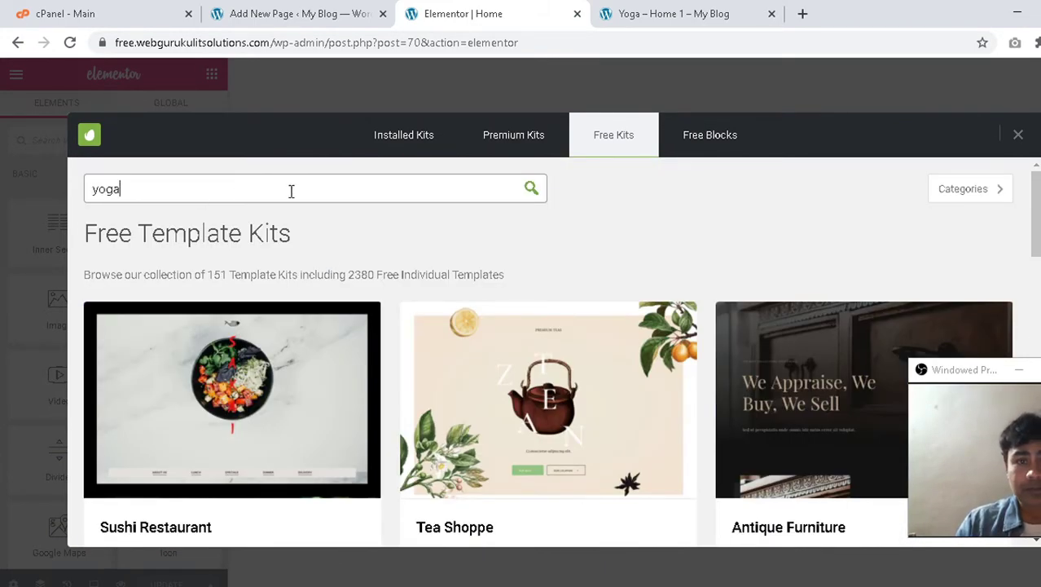
left_click(531, 189)
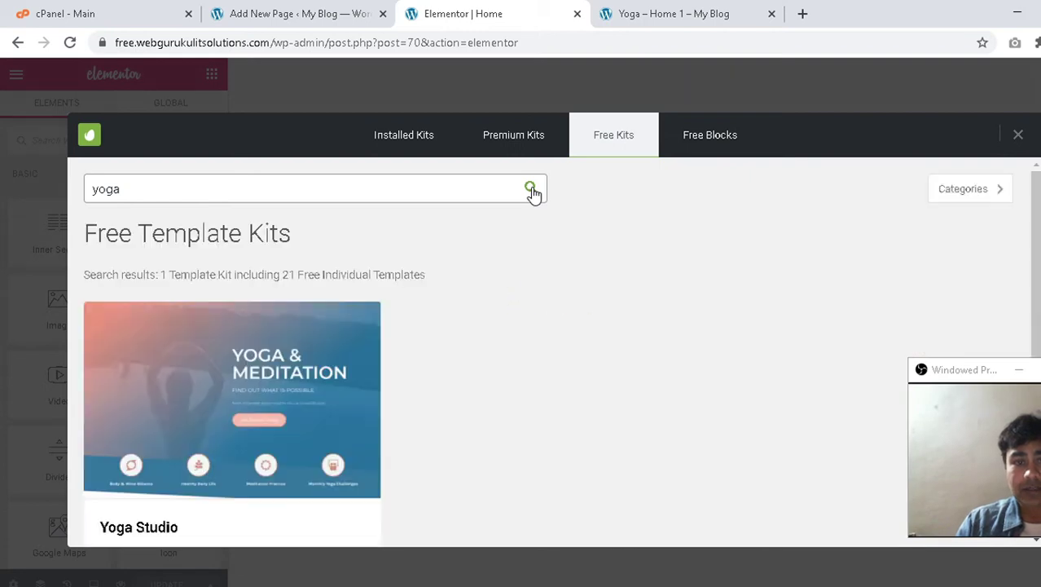
scroll(404, 406, "down", 2)
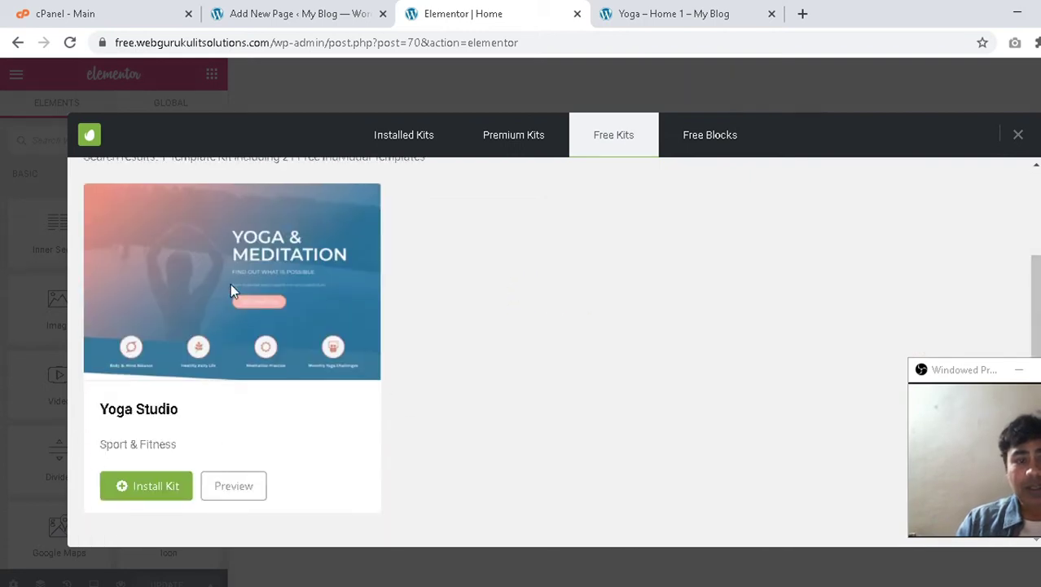
left_click(150, 489)
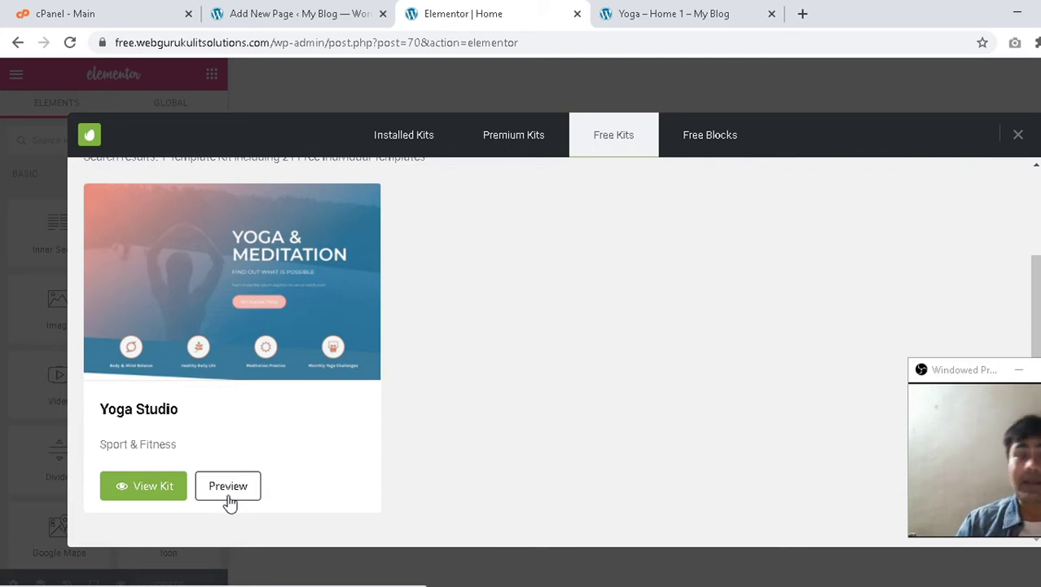
Close the old "Yoga – Home 1" preview tab and open the installed Yoga Studio kit in the Envato Elements library.
left_click(678, 10)
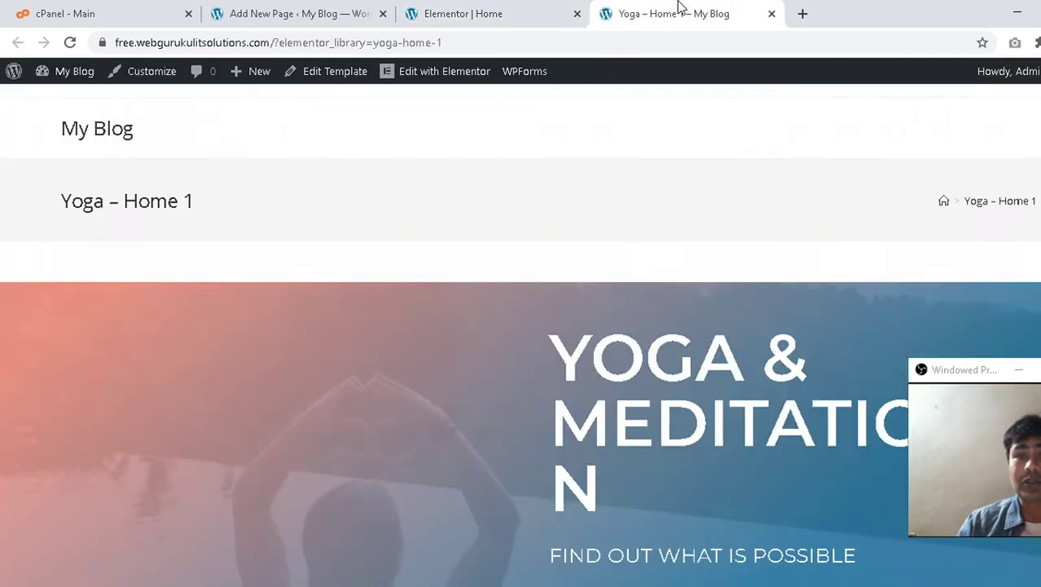
left_click(771, 15)
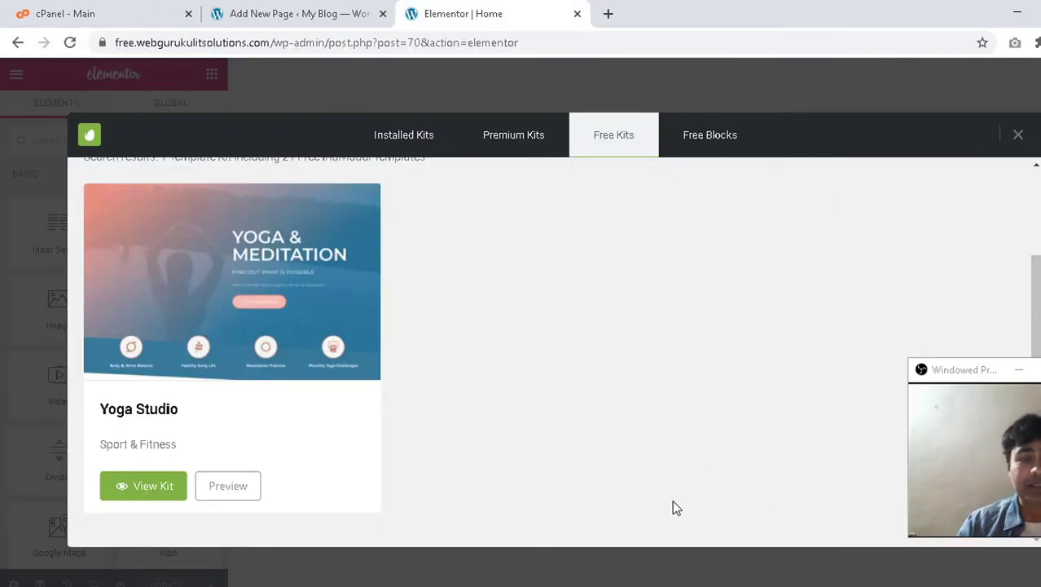
left_click(155, 492)
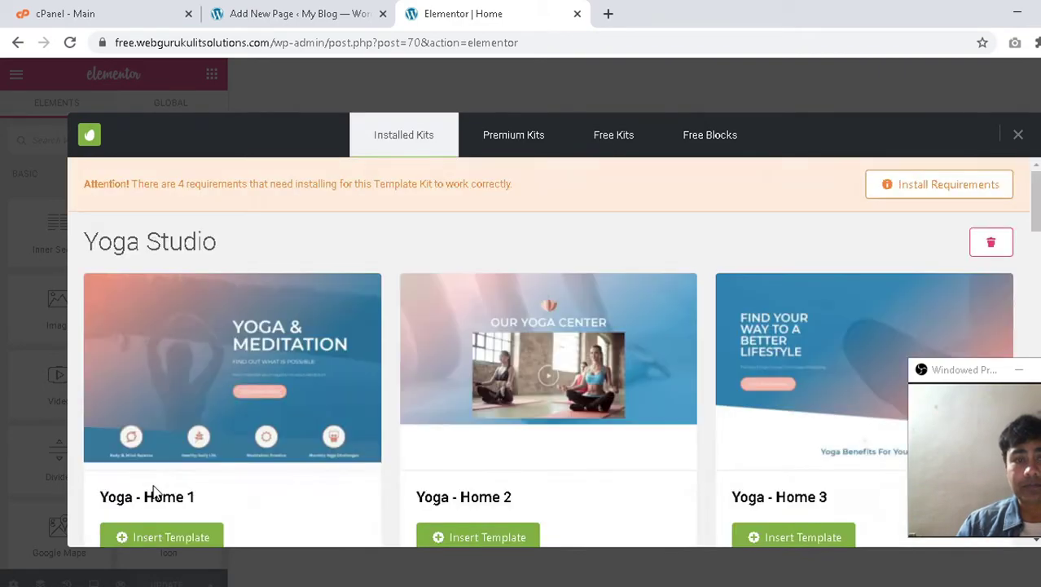
Look through the Yoga Studio kit's page templates, from the Home variants to About, Services, Calendar, Events and Pricing.
scroll(325, 352, "down", 1)
scroll(325, 352, "down", 15)
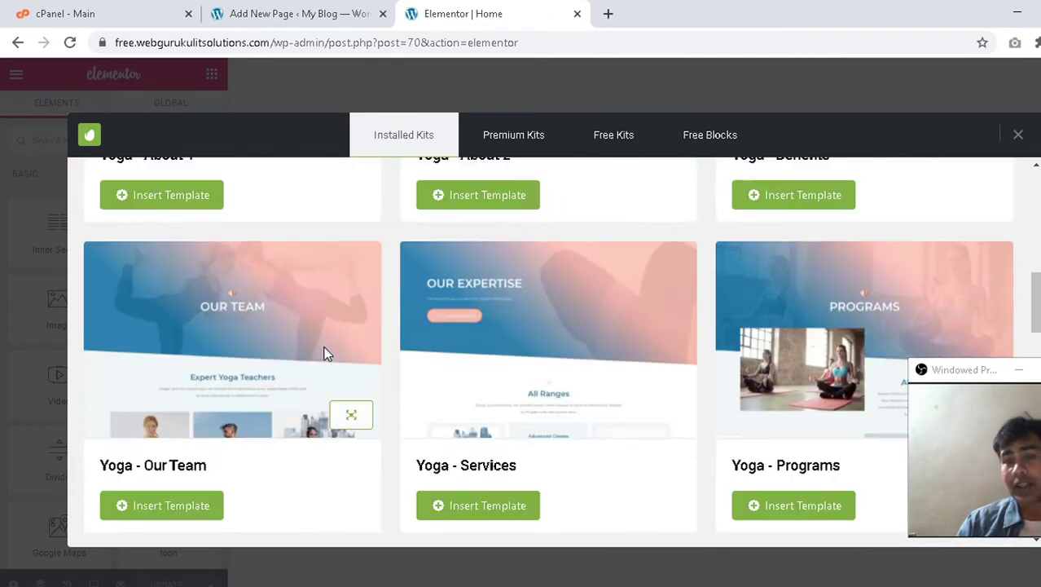
scroll(324, 351, "up", 15)
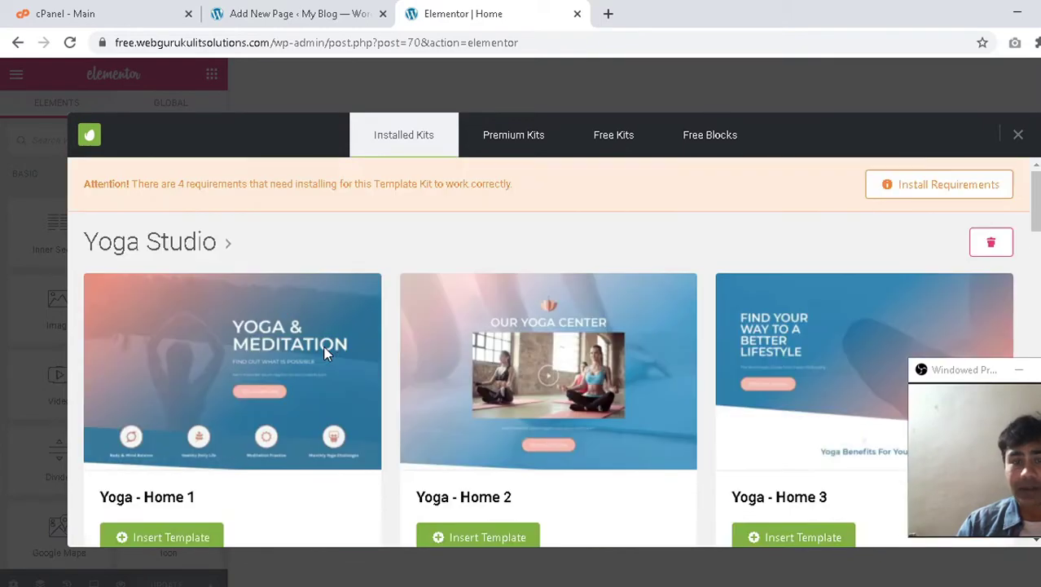
scroll(285, 350, "down", 1)
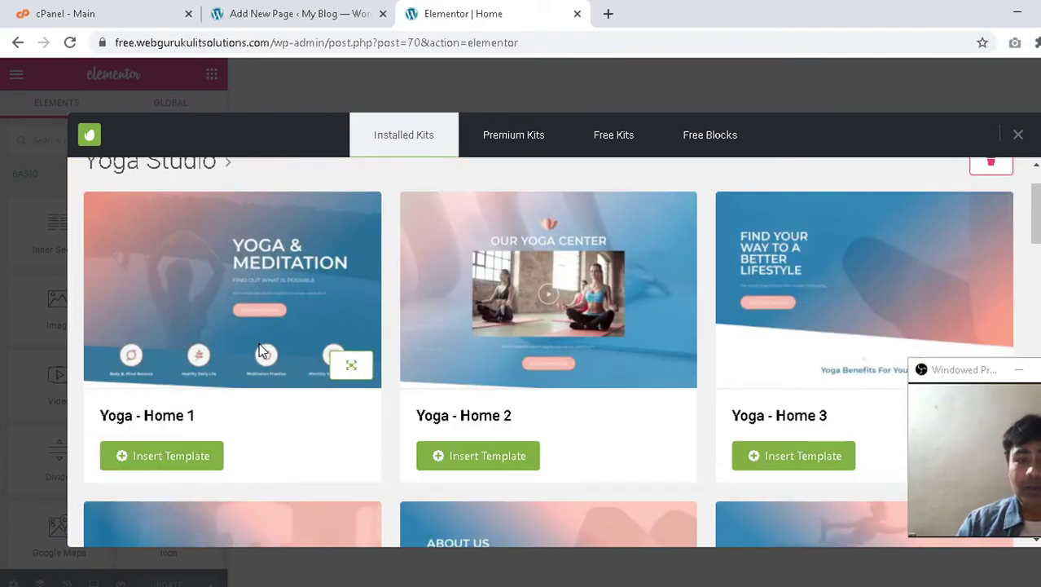
scroll(271, 353, "down", 2)
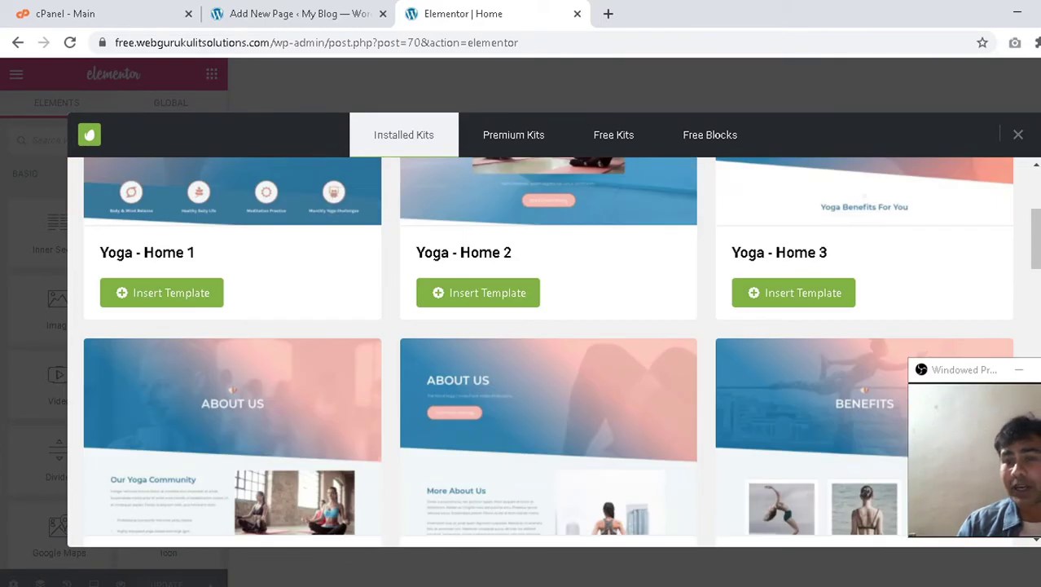
scroll(507, 292, "up", 2)
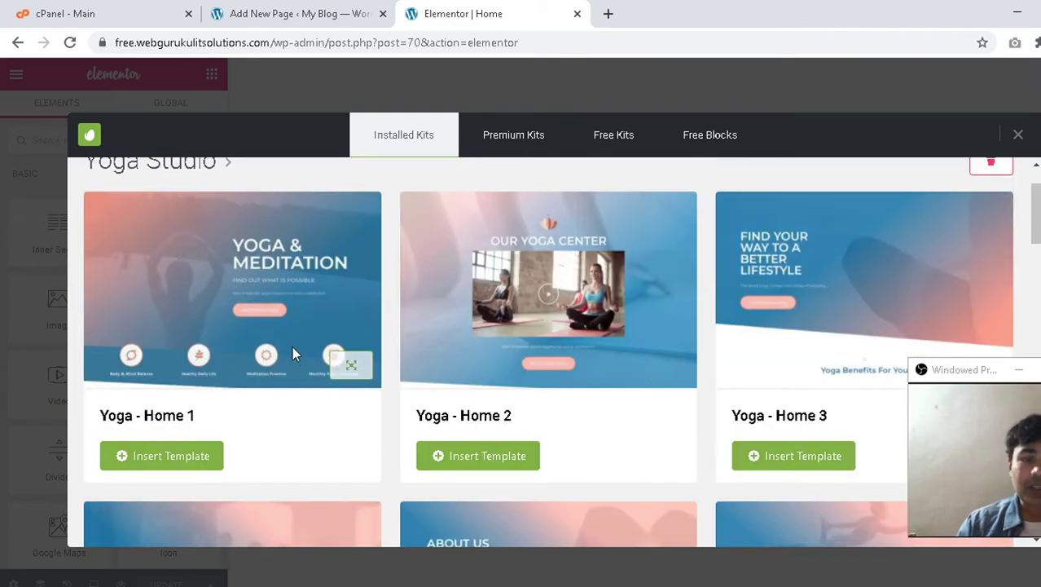
scroll(750, 296, "down", 1)
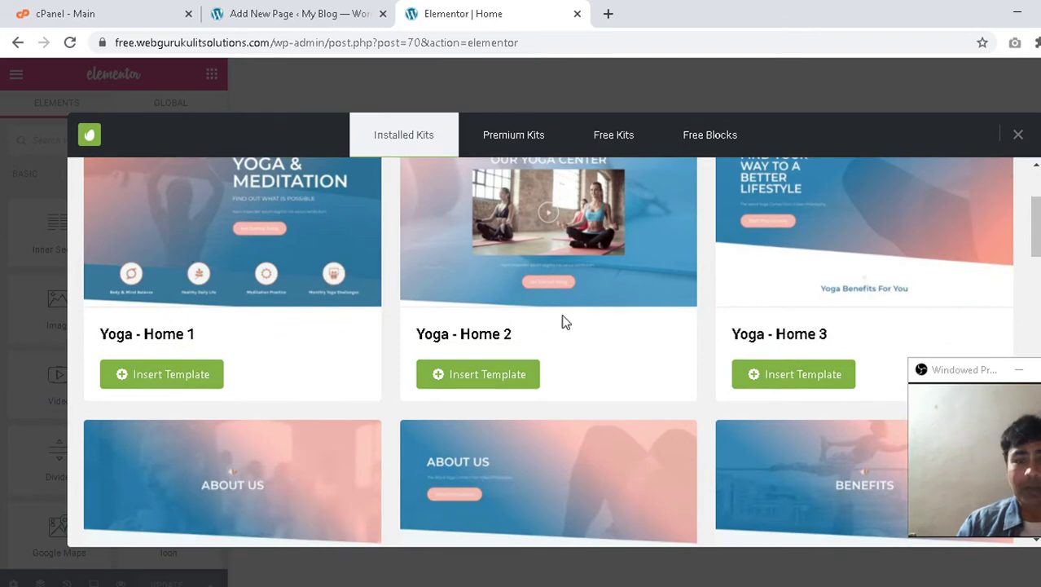
scroll(570, 322, "down", 3)
scroll(635, 318, "down", 7)
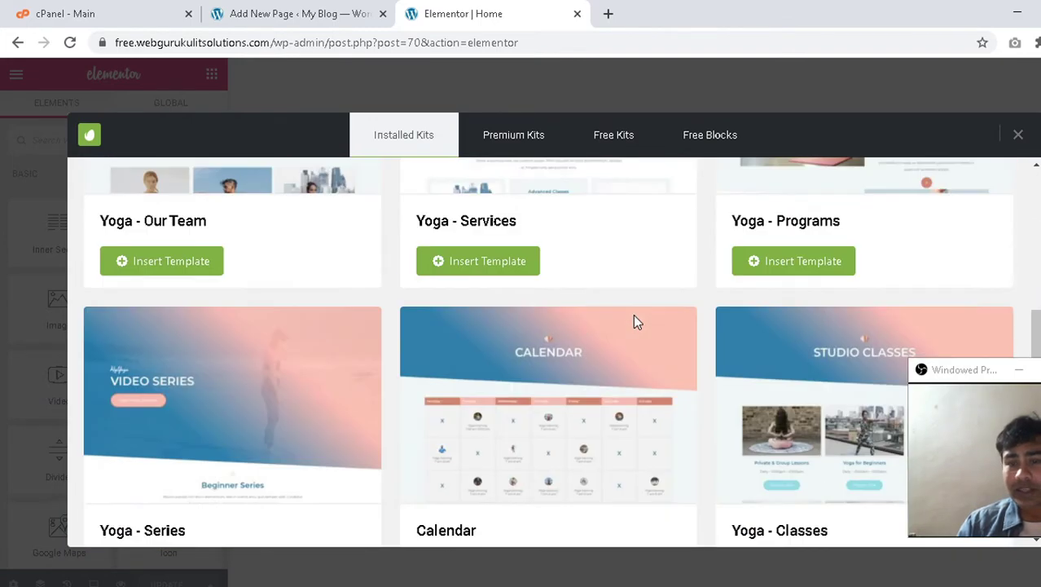
scroll(327, 352, "down", 1)
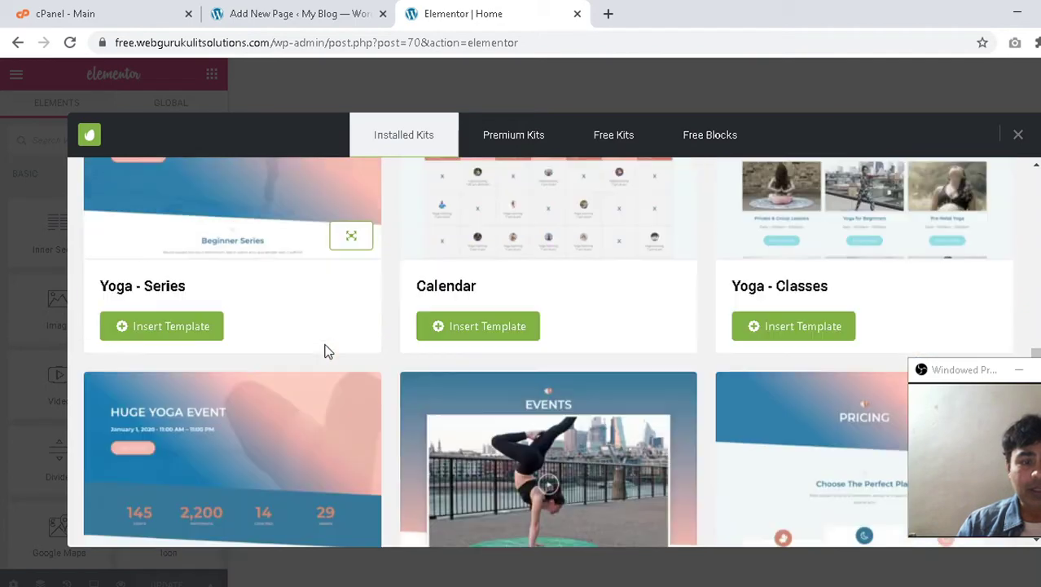
scroll(326, 349, "up", 4)
scroll(326, 349, "up", 10)
scroll(326, 351, "down", 2)
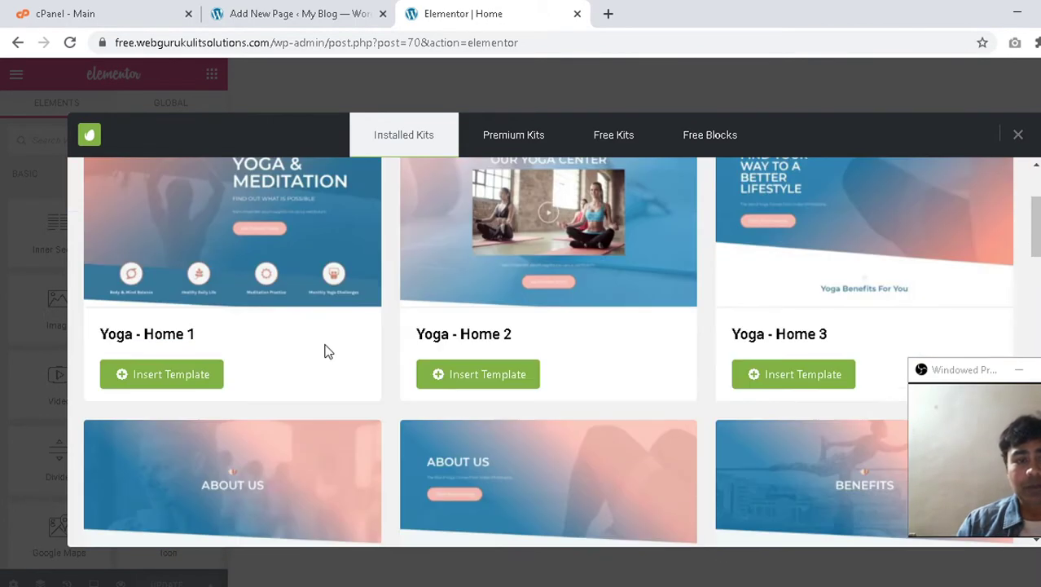
Insert the "Yoga - Home 1" template into the Home page.
left_click(170, 376)
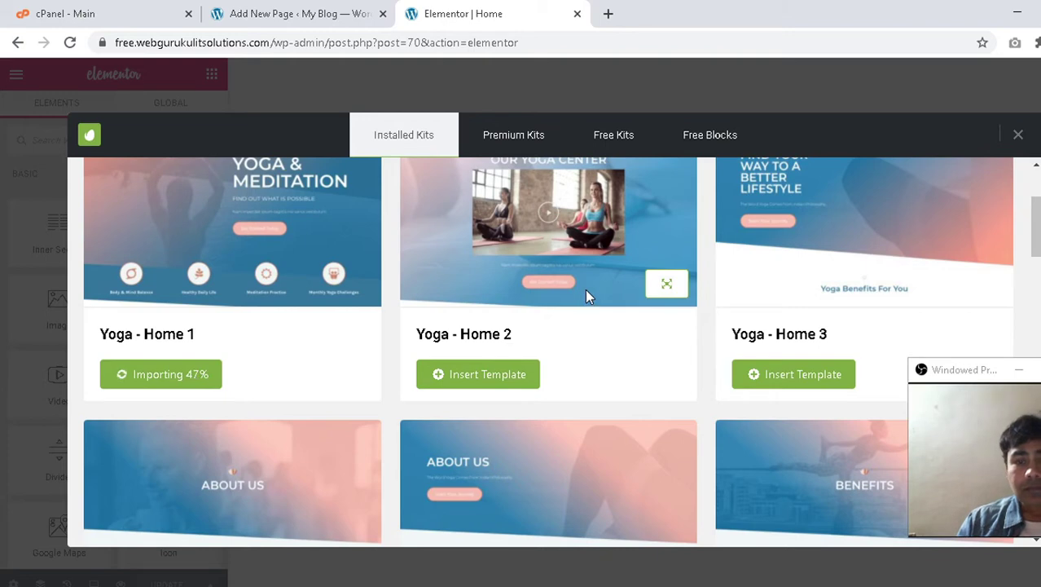
scroll(601, 314, "down", 3)
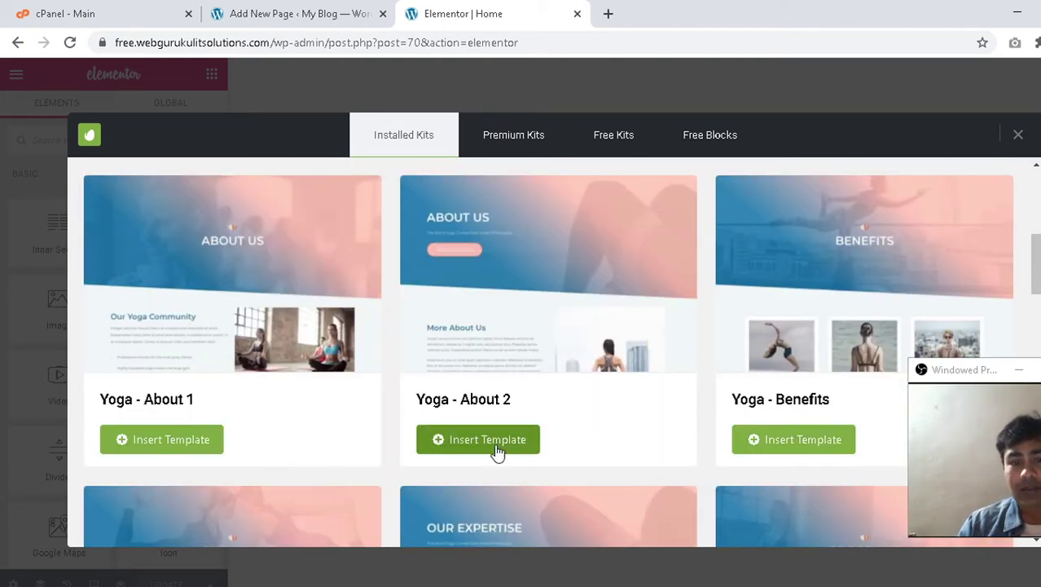
scroll(335, 362, "up", 3)
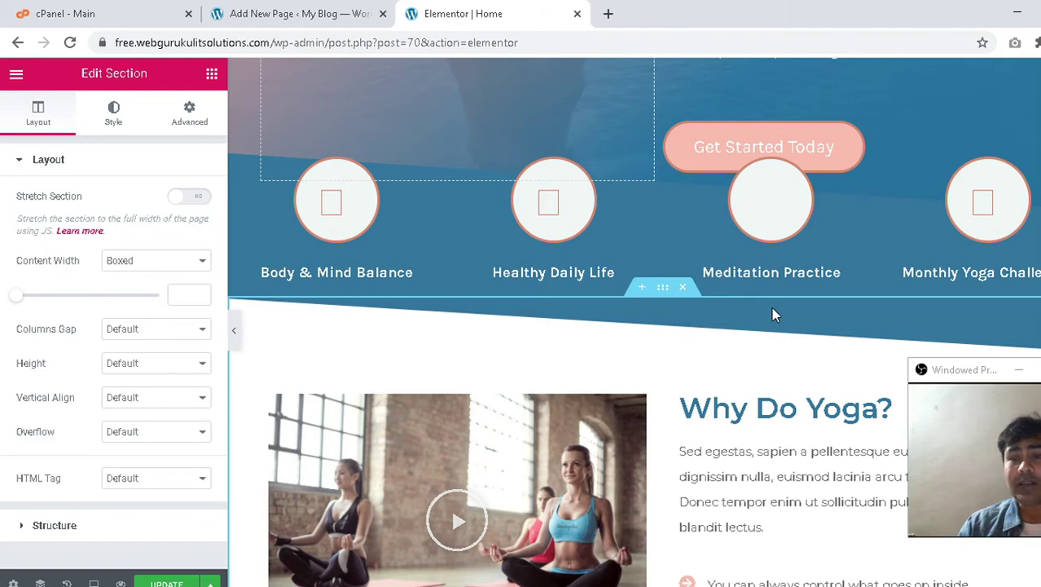
Review the inserted template from its hero section down to Our Studios and update the Home page.
scroll(774, 314, "up", 4)
scroll(774, 314, "down", 10)
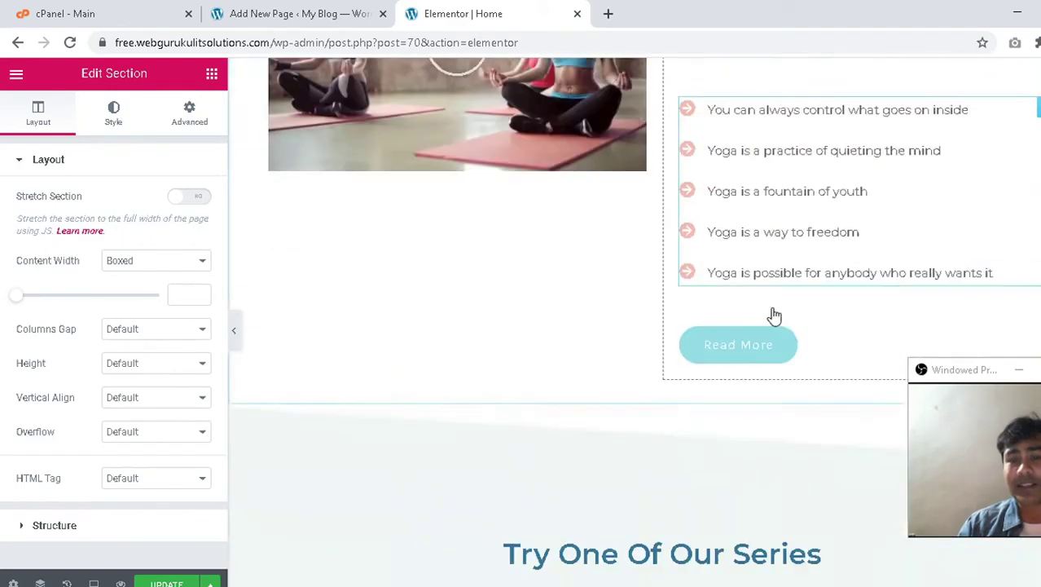
scroll(774, 315, "down", 15)
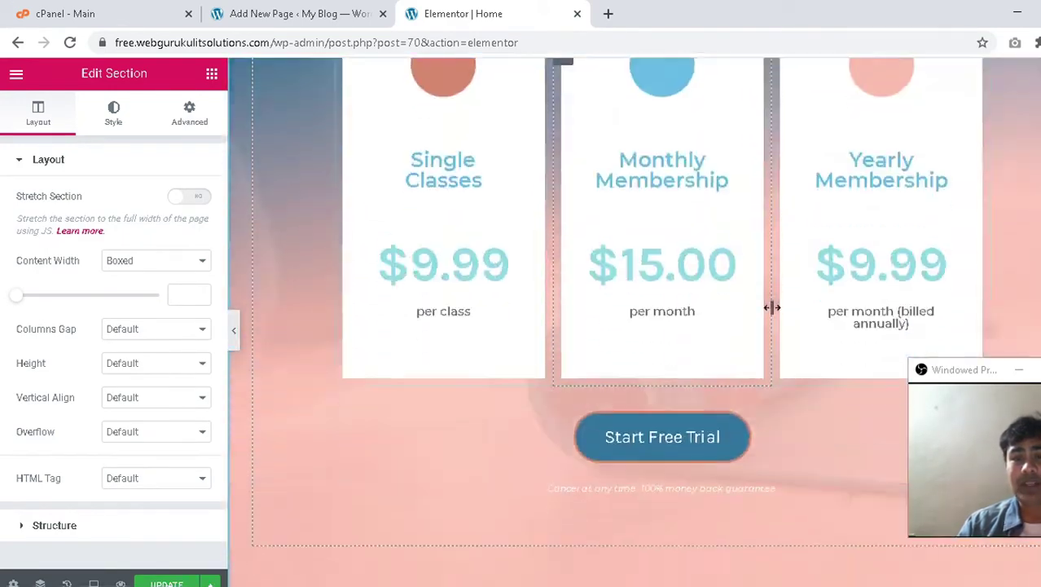
scroll(771, 307, "down", 6)
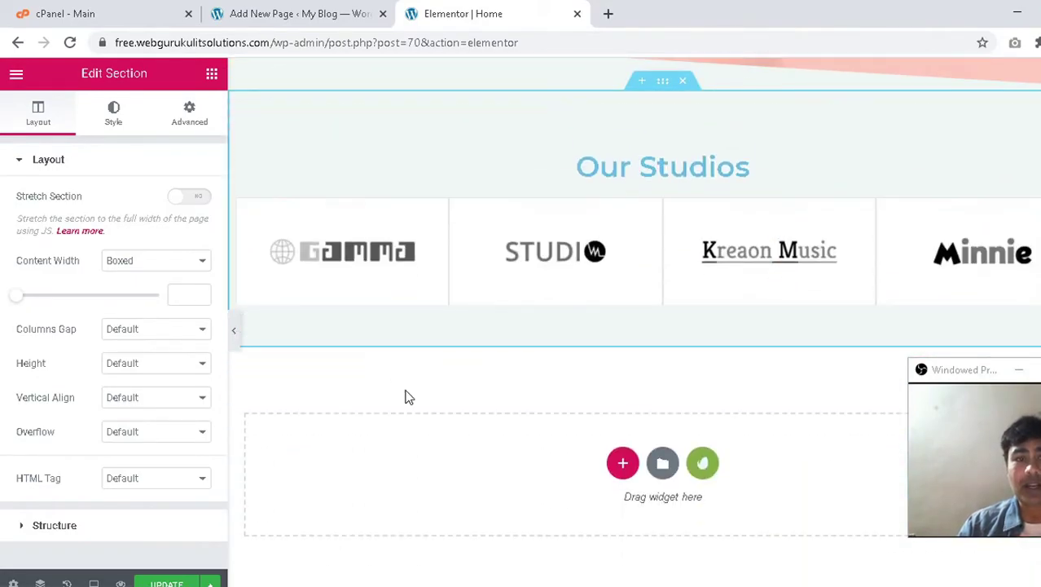
scroll(407, 394, "up", 20)
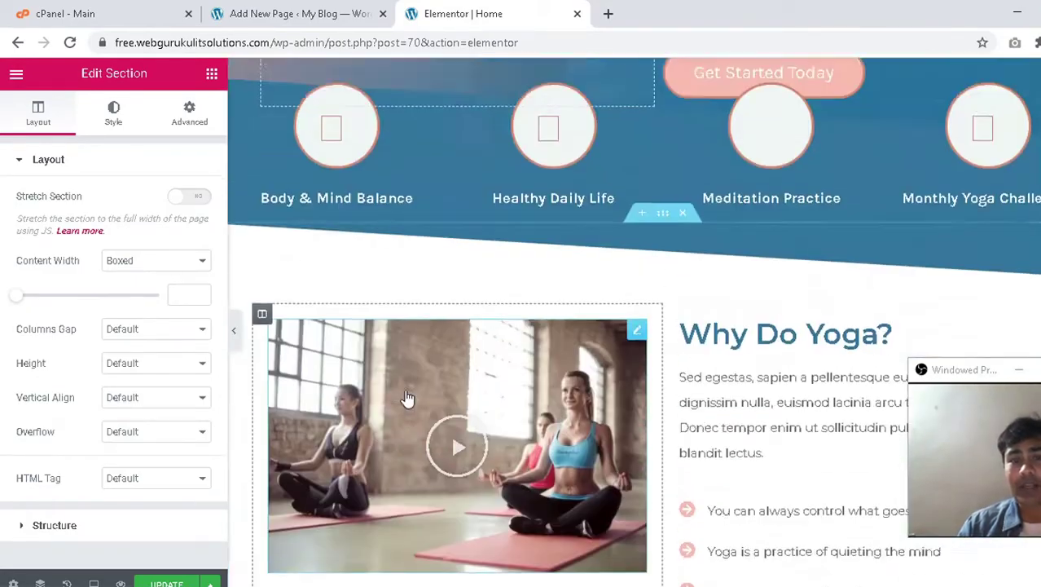
scroll(268, 489, "down", 3)
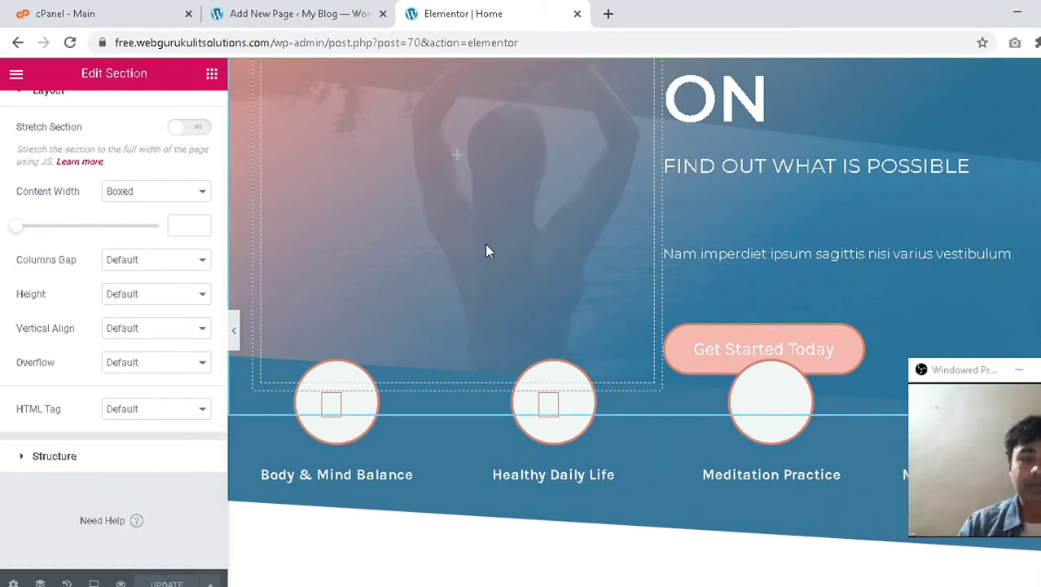
Open the live view of the Home page in a new browser tab.
left_click(20, 74)
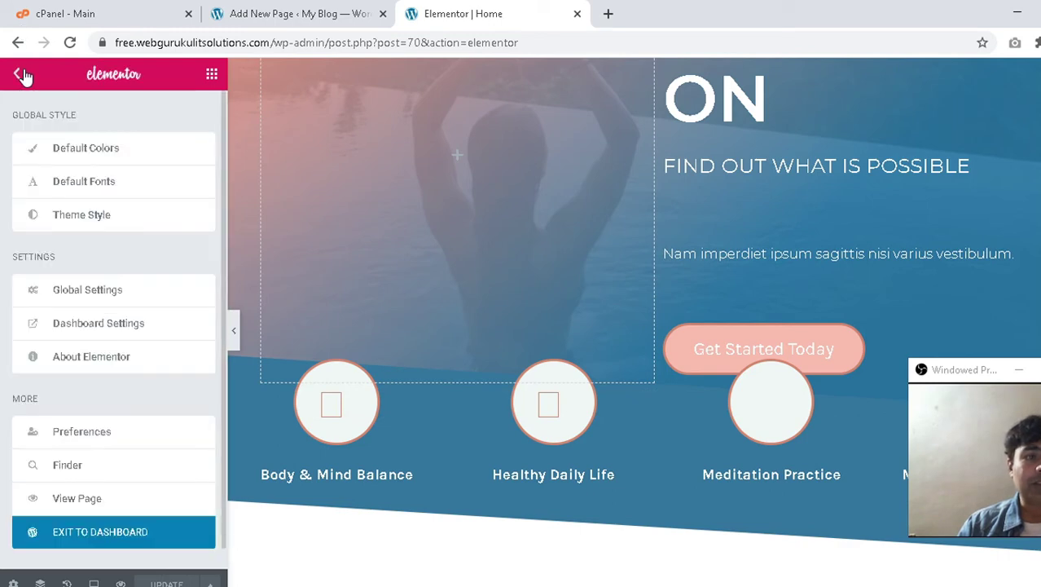
scroll(81, 472, "down", 1)
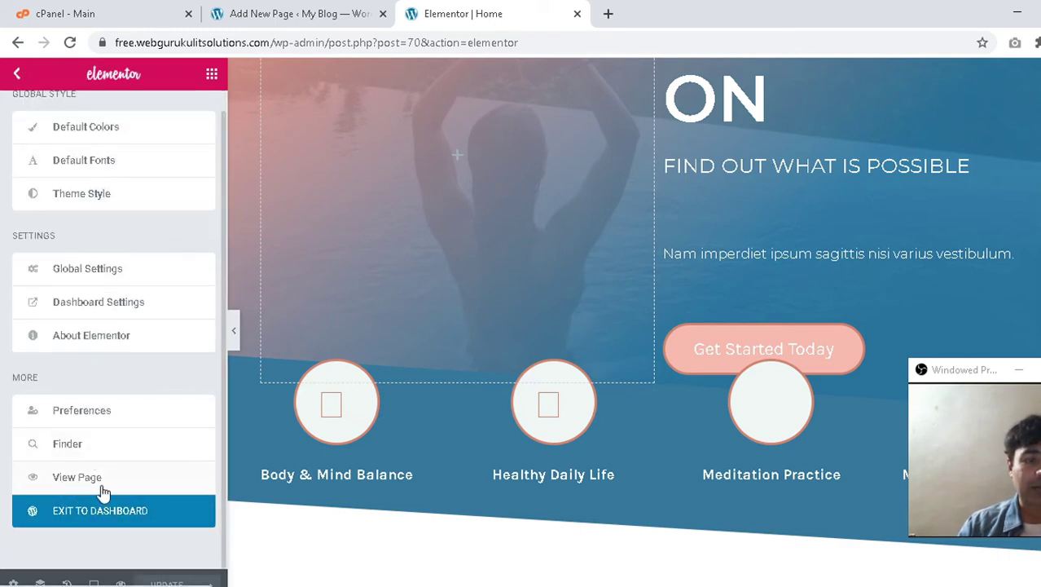
right_click(92, 482)
left_click(145, 352)
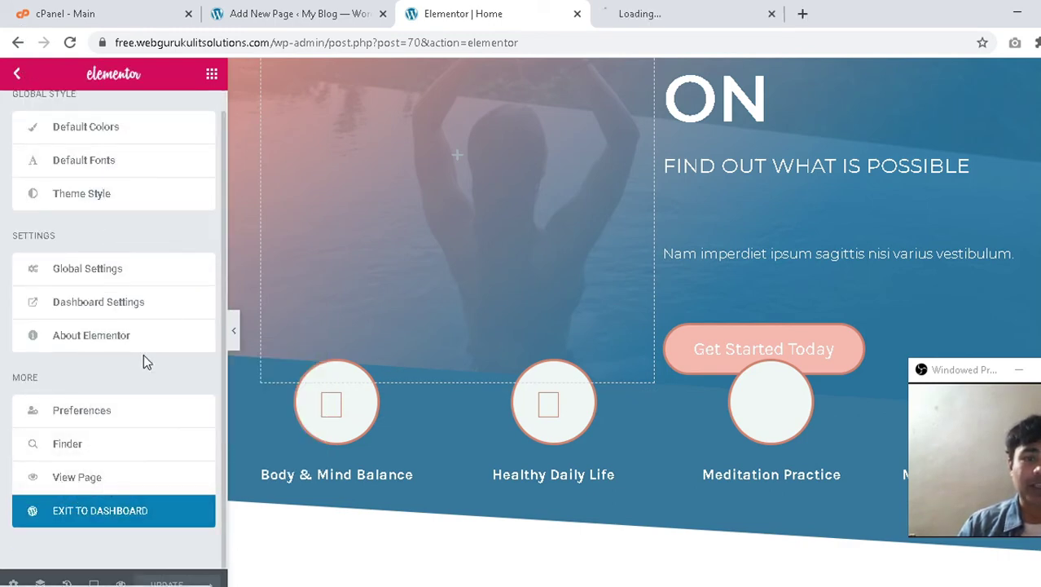
Review the live Home page from its hero section down to Our Studios and return to the Elementor editor.
left_click(613, 12)
left_click(487, 11)
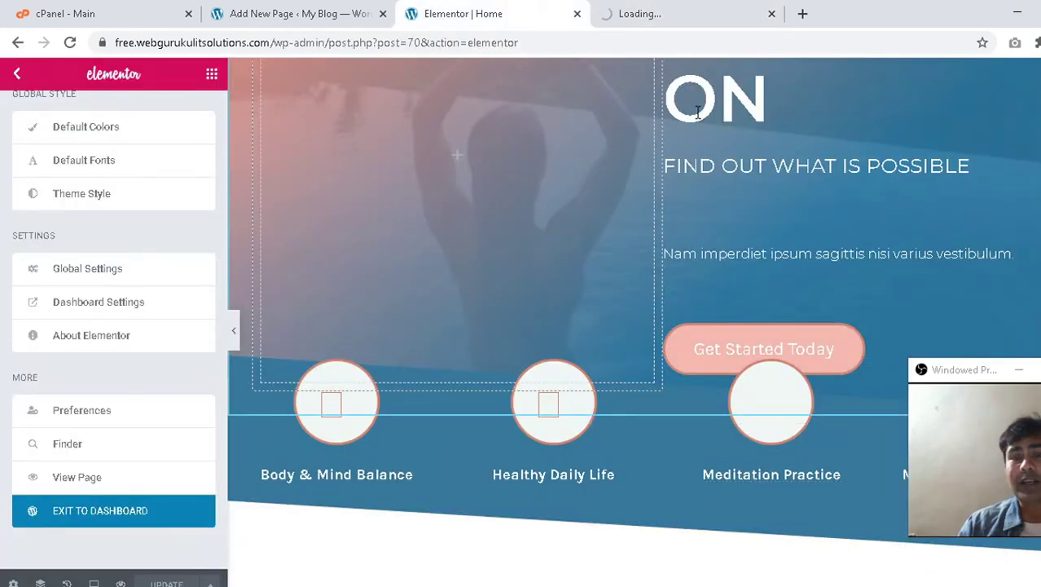
left_click(737, 12)
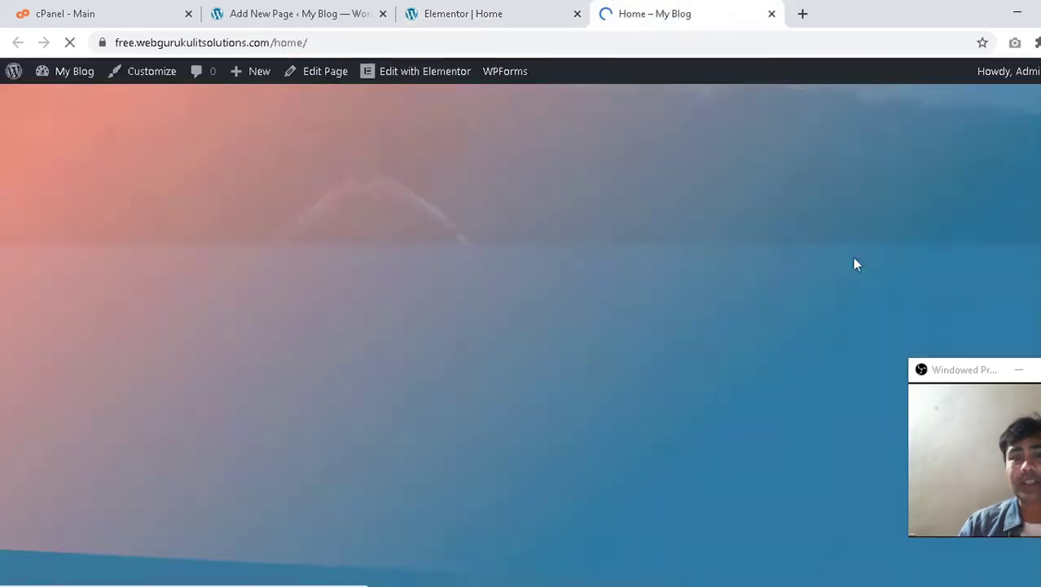
scroll(192, 309, "down", 15)
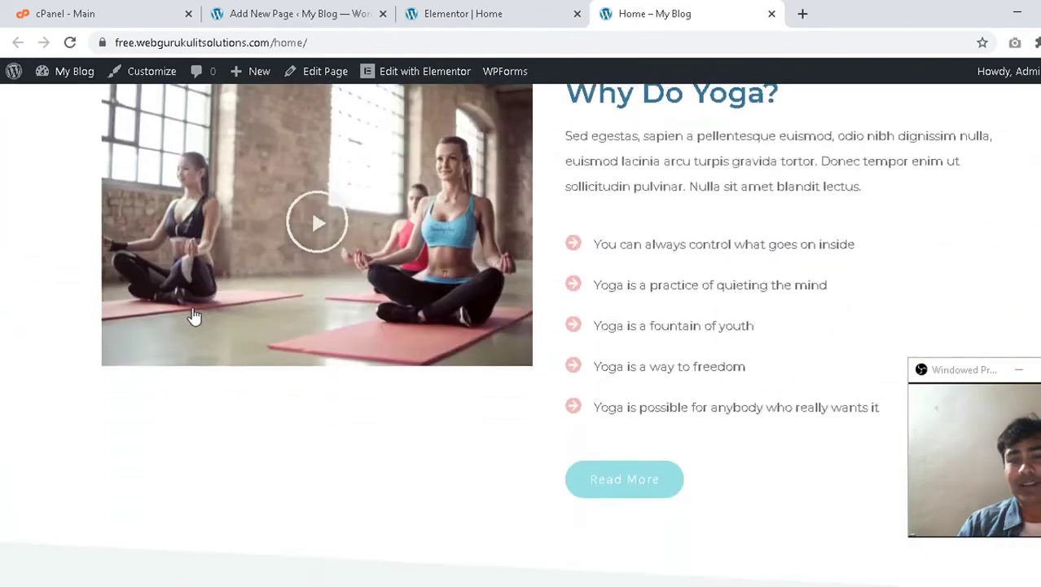
scroll(192, 315, "down", 15)
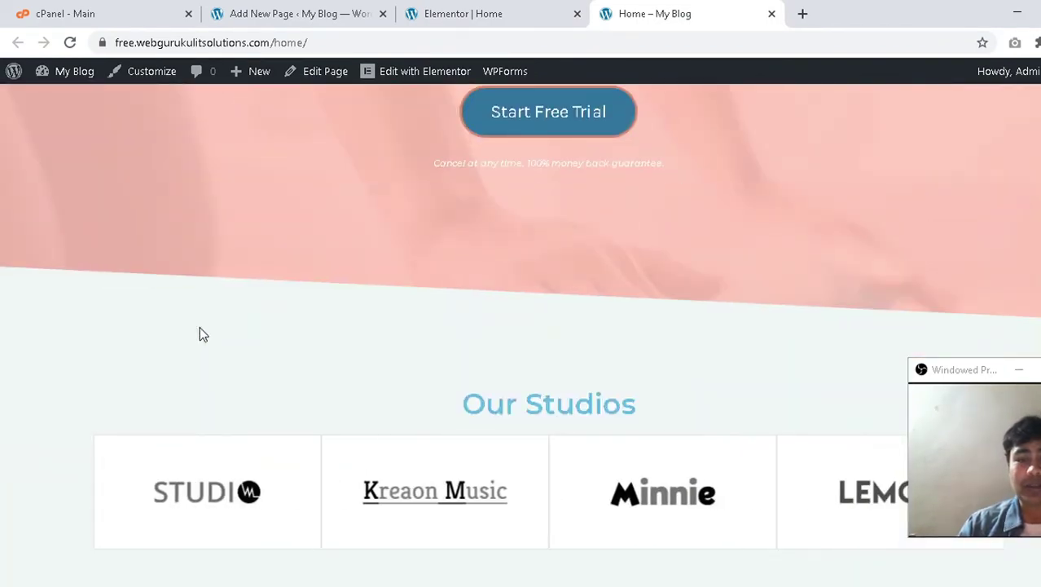
scroll(196, 320, "up", 5)
scroll(193, 315, "up", 15)
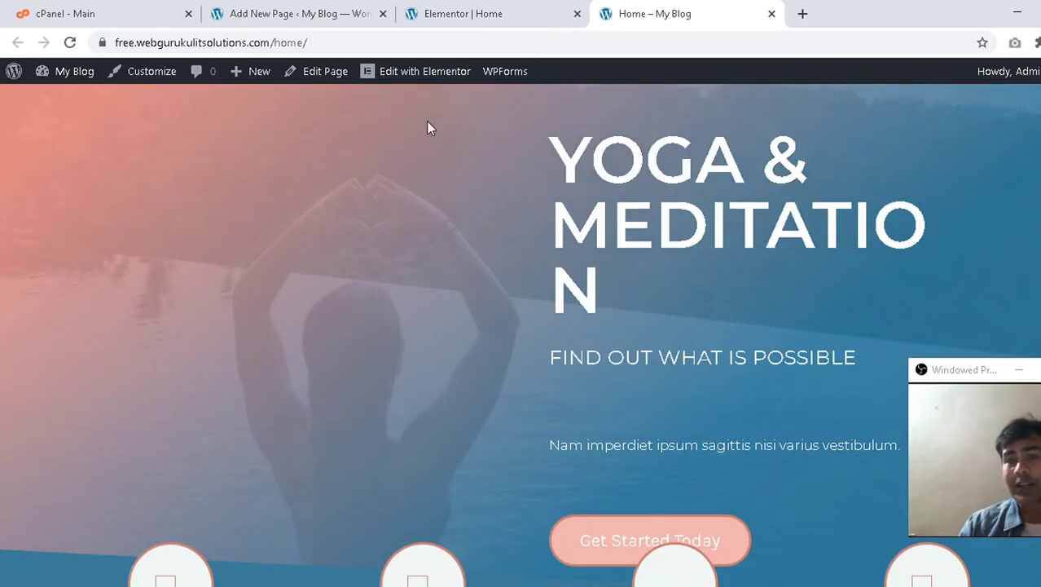
left_click(500, 13)
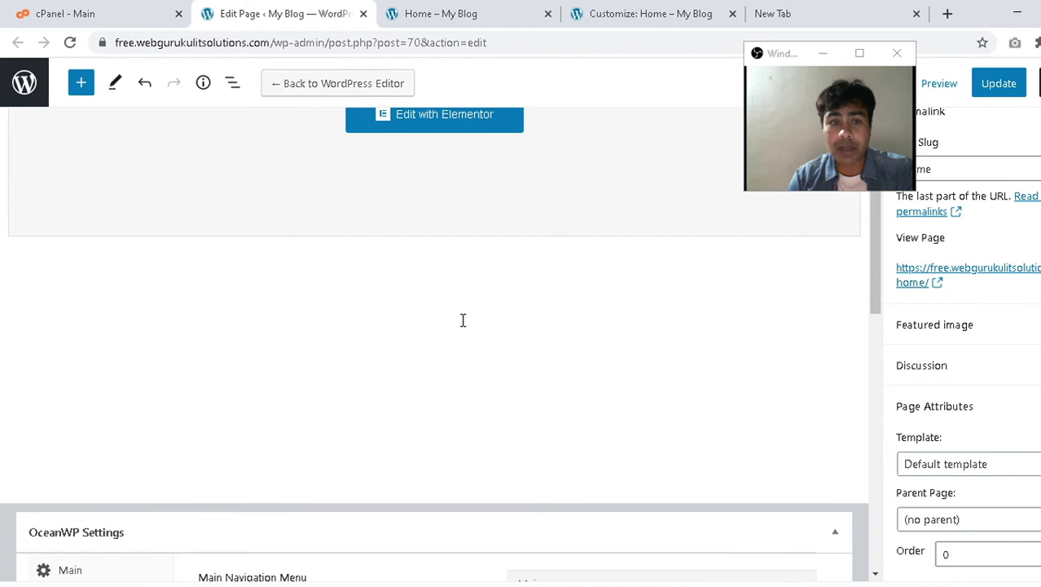
Set the Home page's content layout to 100% Full Width and disable its paddings in the OceanWP main settings.
scroll(463, 320, "down", 4)
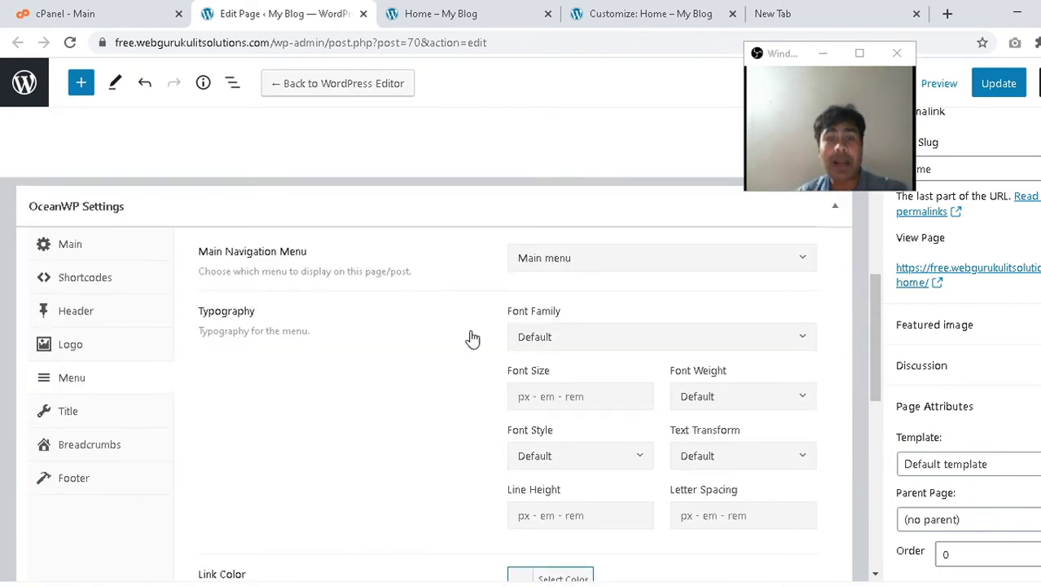
left_click(107, 254)
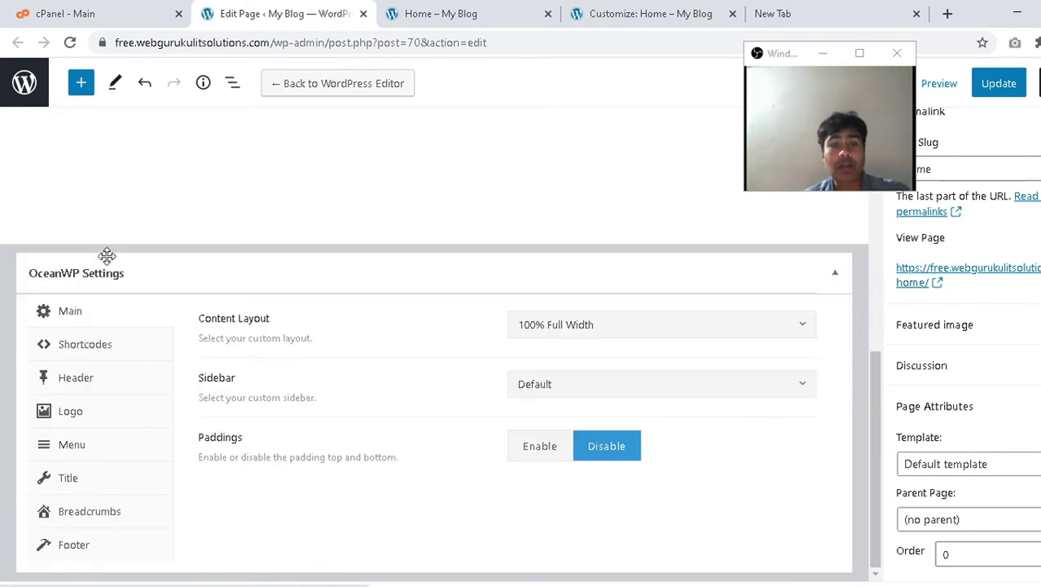
left_click(135, 347)
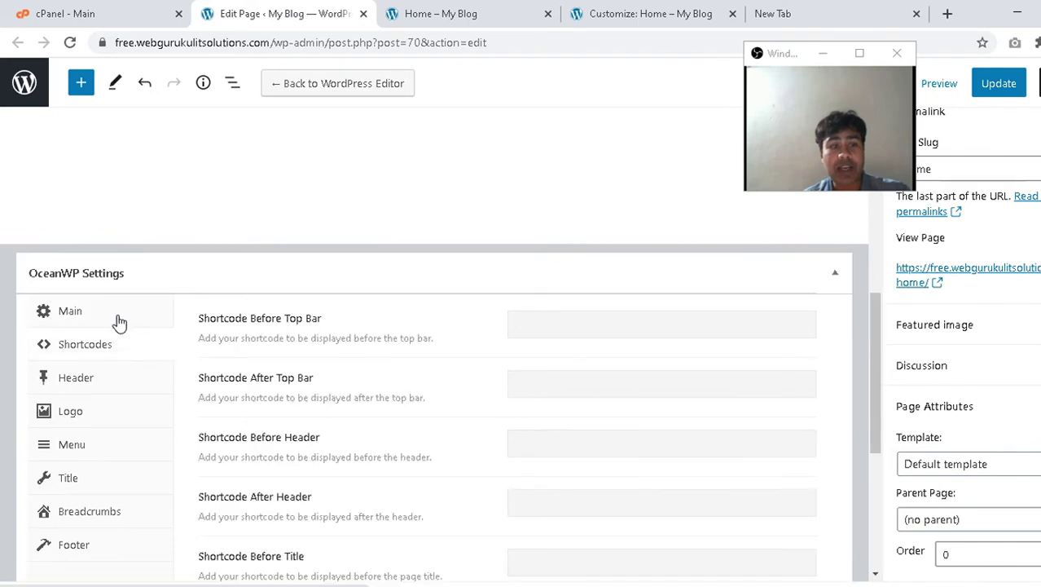
left_click(118, 318)
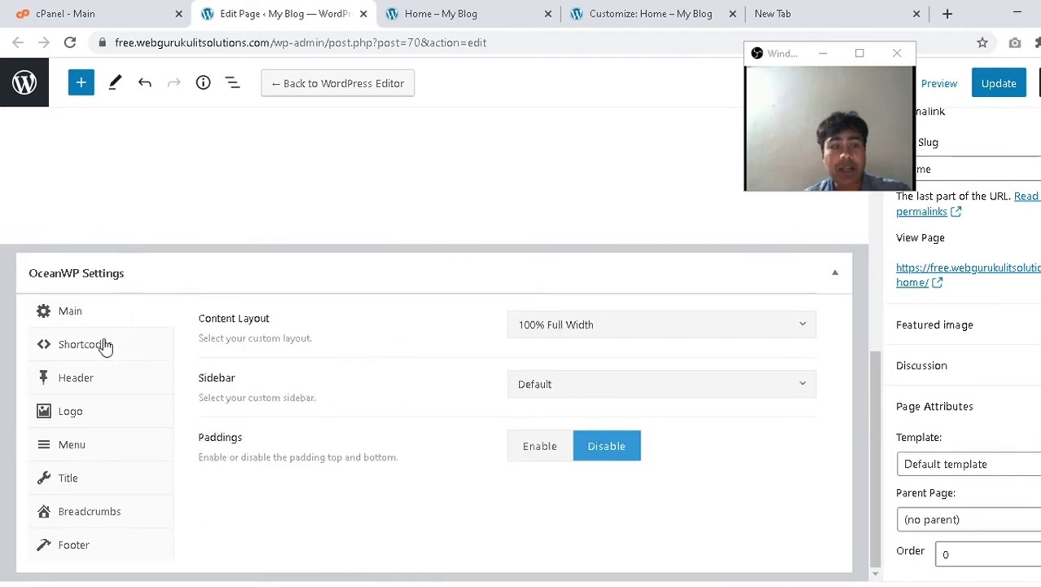
left_click(615, 327)
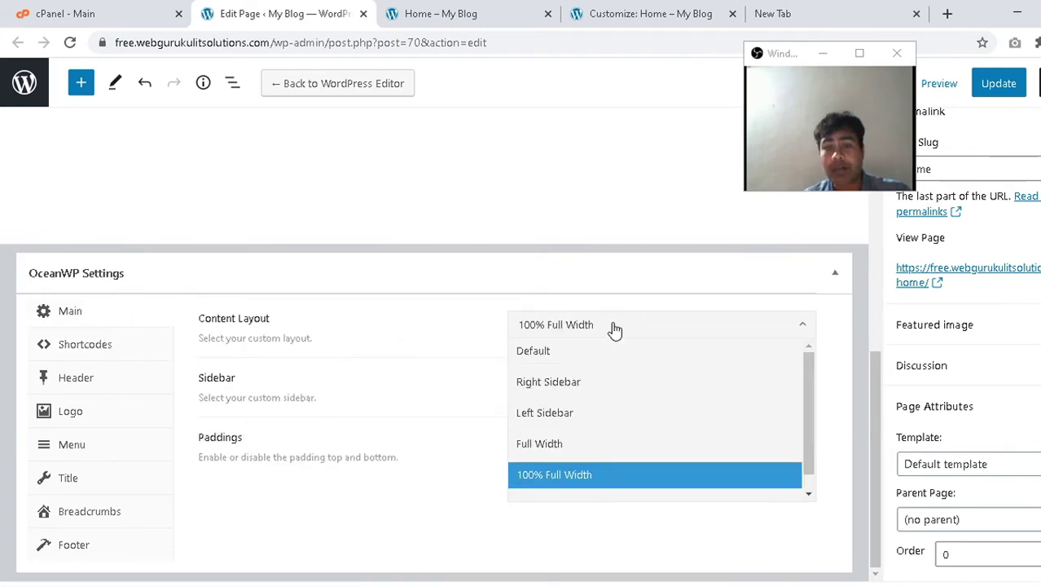
left_click(583, 478)
left_click(635, 391)
left_click(635, 391)
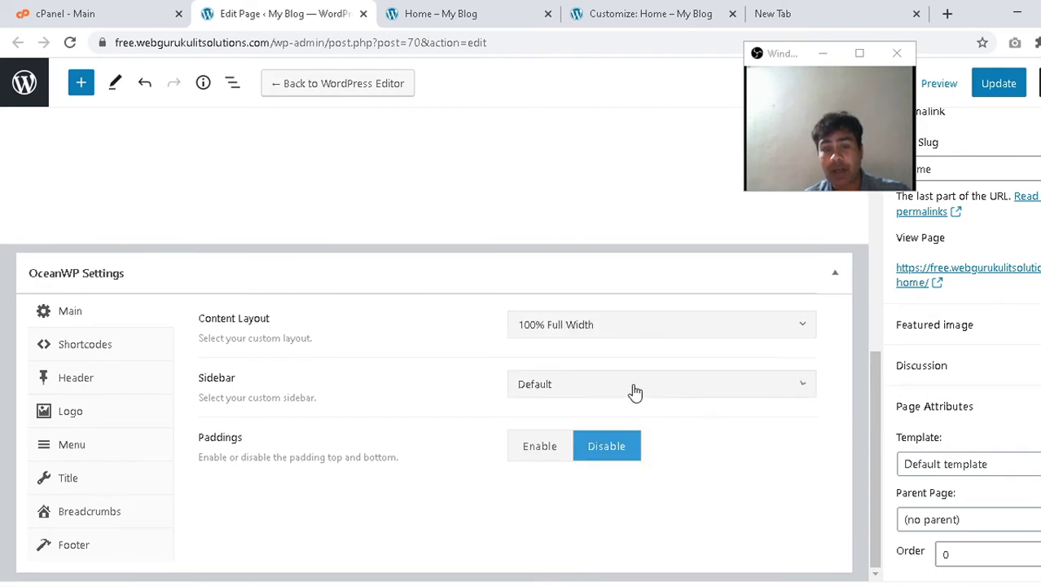
left_click(546, 457)
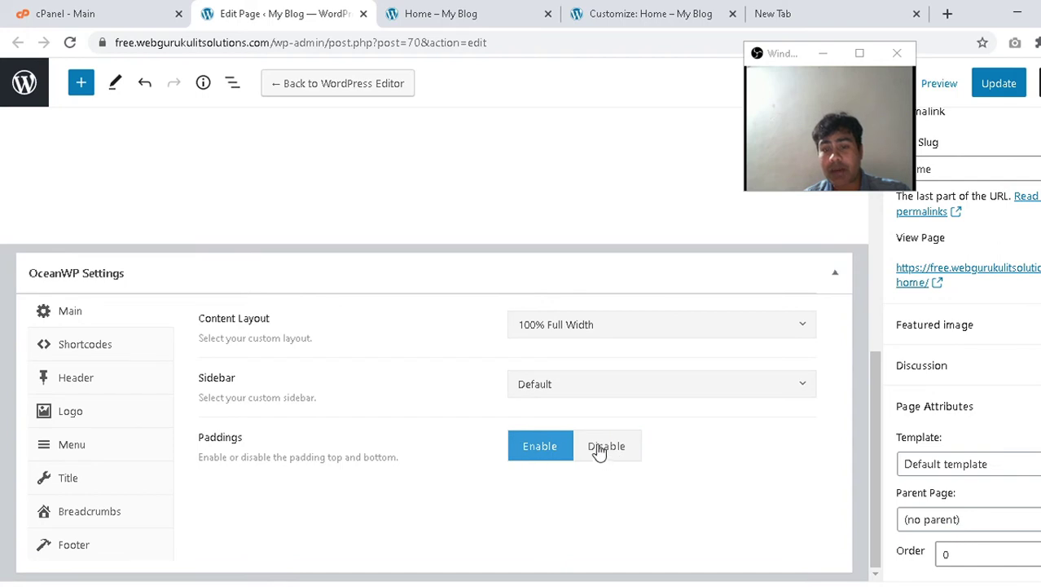
left_click(599, 449)
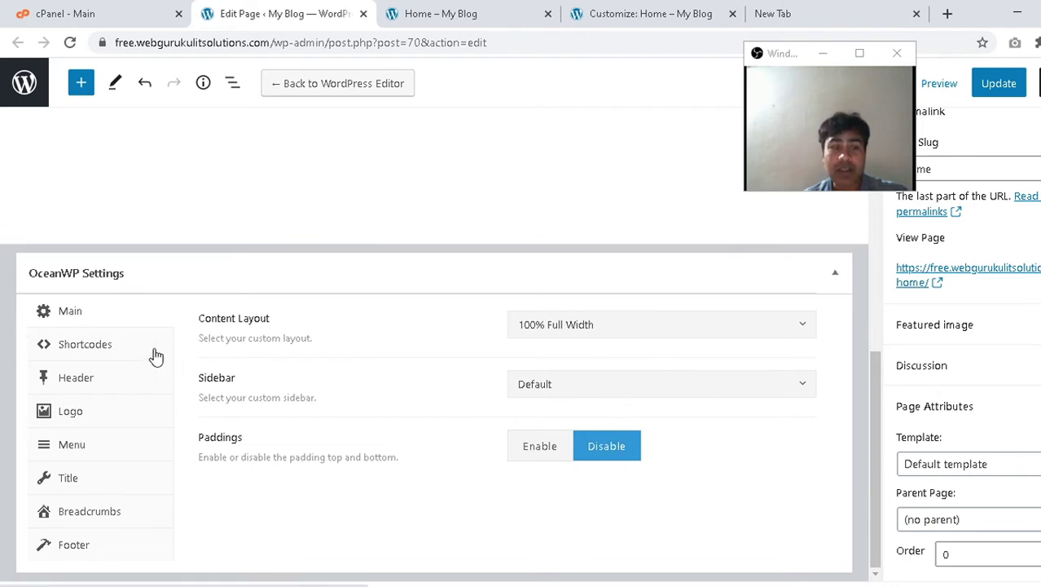
Disable the top bar and enable the header in the Home page's OceanWP header settings.
left_click(108, 390)
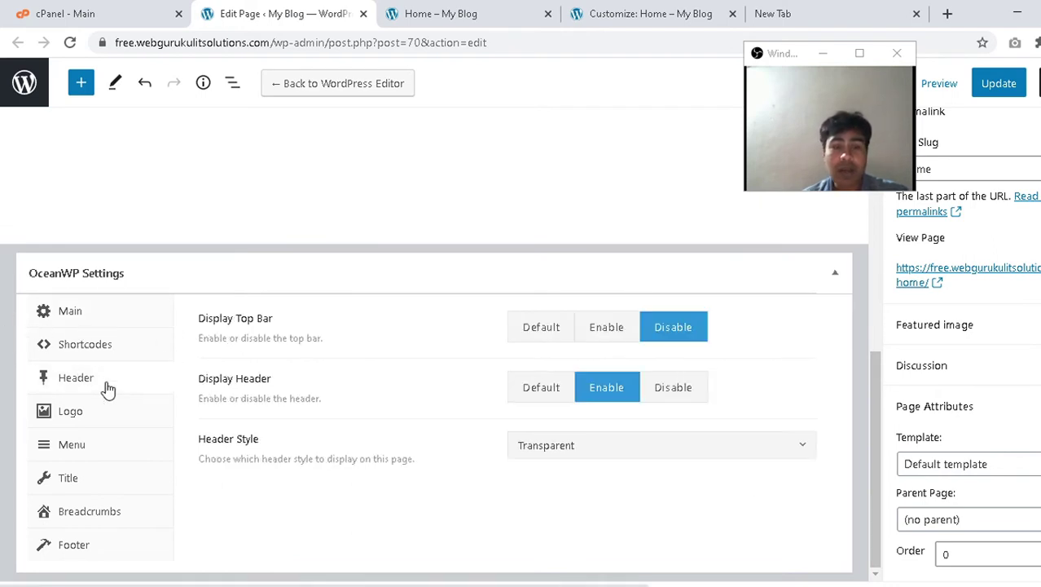
left_click(103, 355)
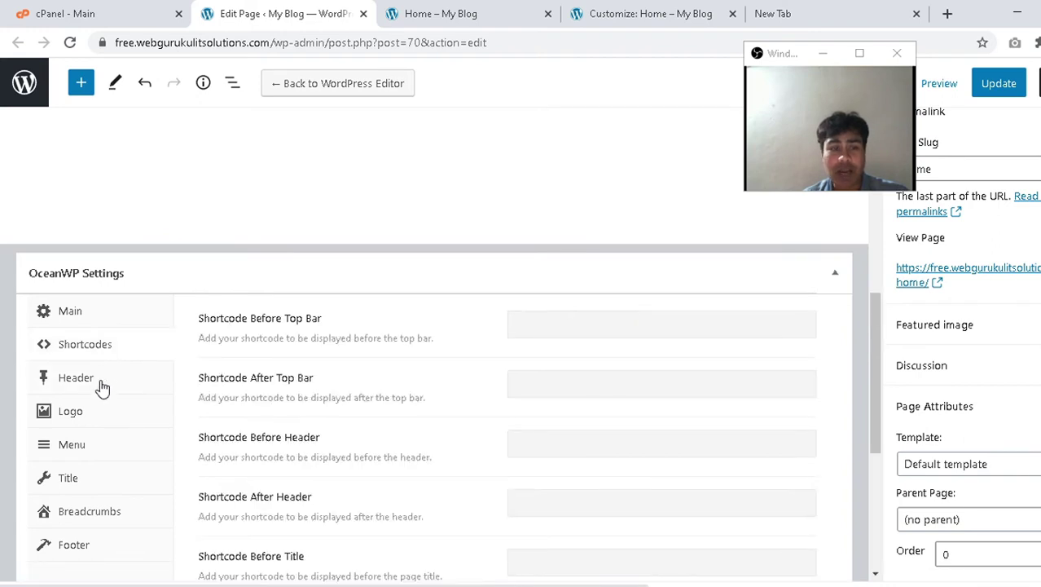
left_click(99, 391)
left_click(611, 338)
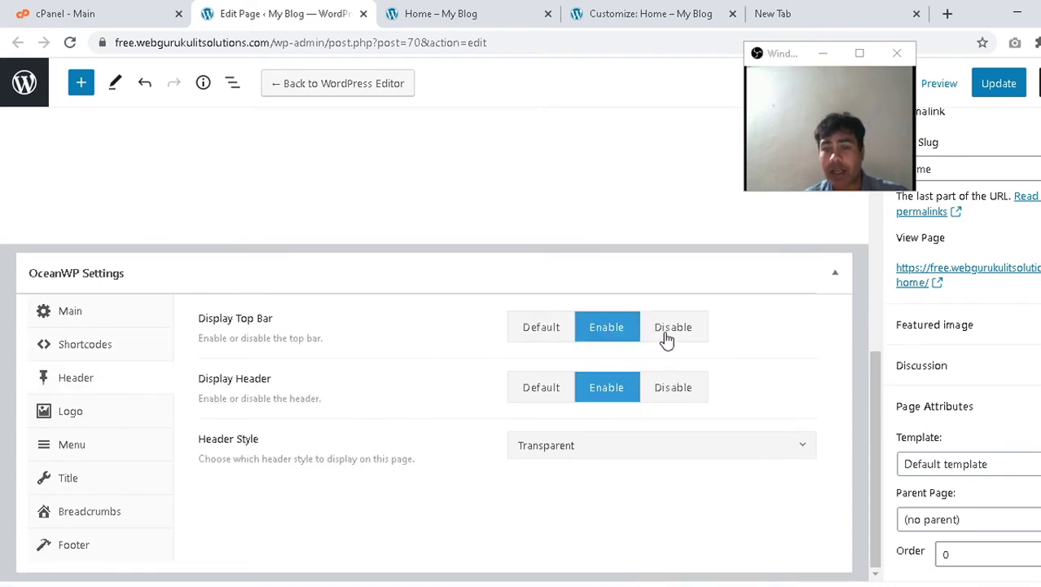
left_click(666, 340)
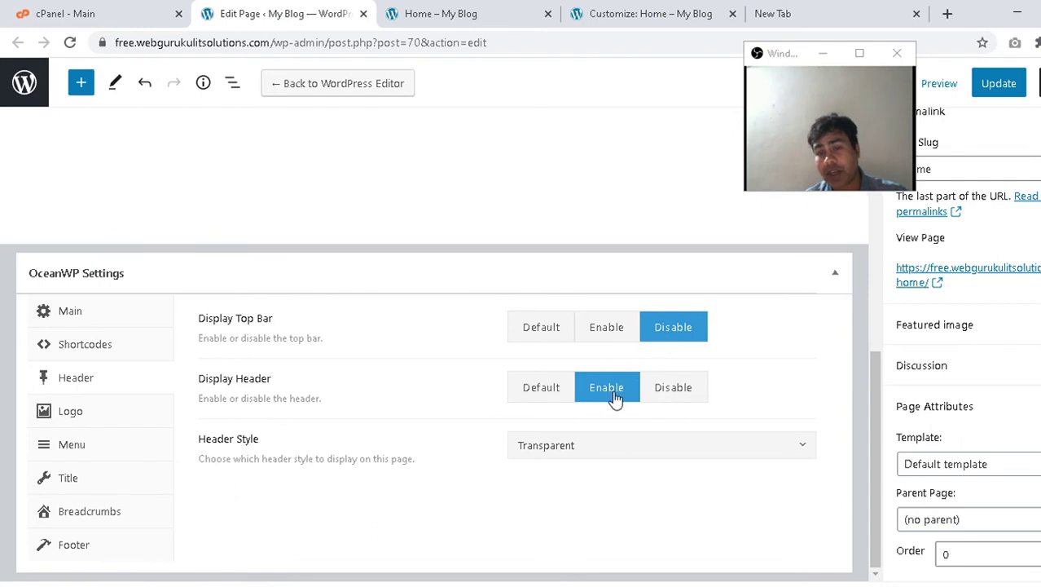
left_click(697, 395)
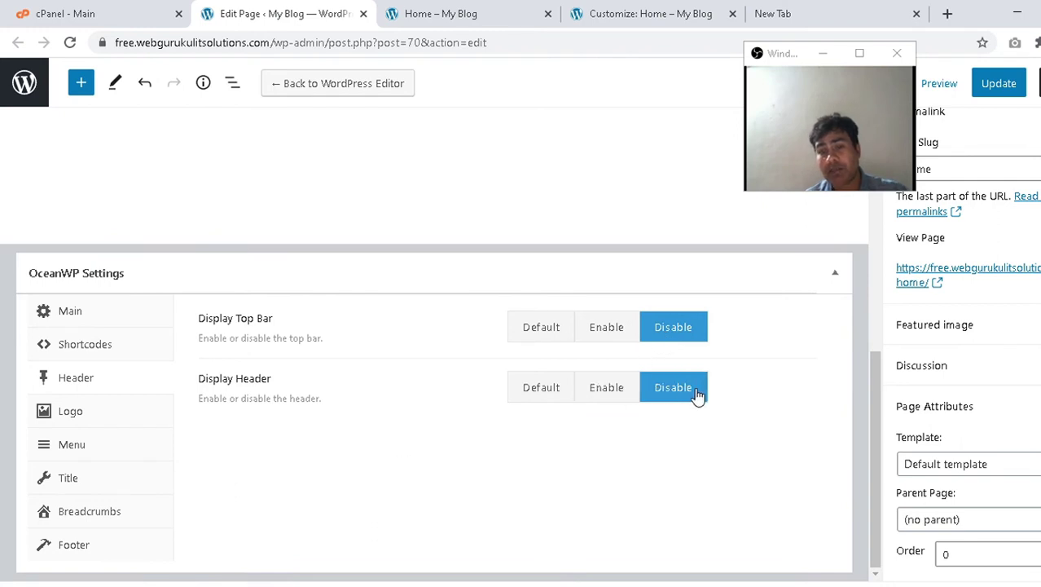
left_click(623, 394)
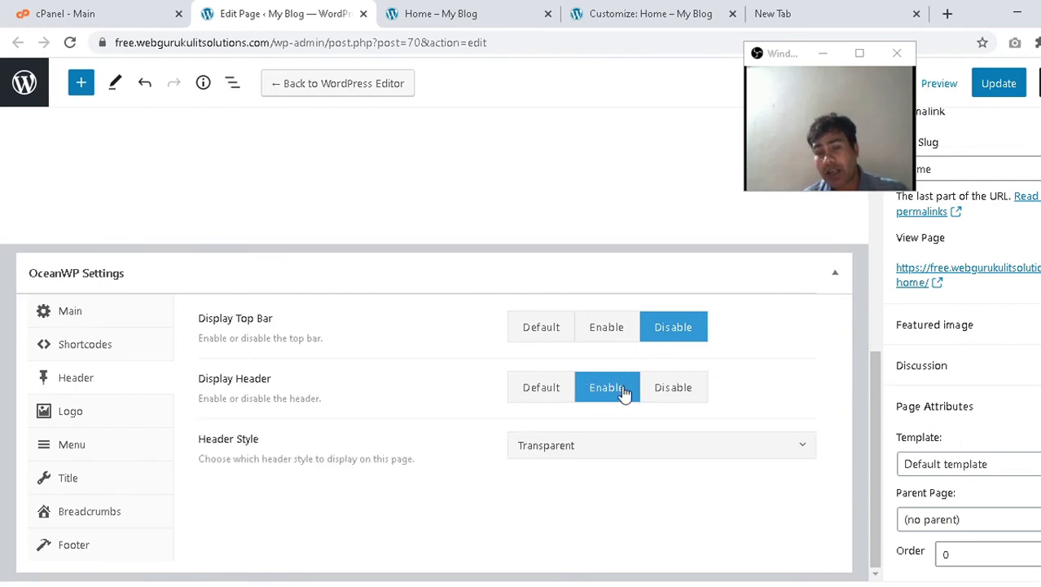
Set the Home page's header style to Transparent.
left_click(619, 459)
left_click(615, 462)
left_click(616, 462)
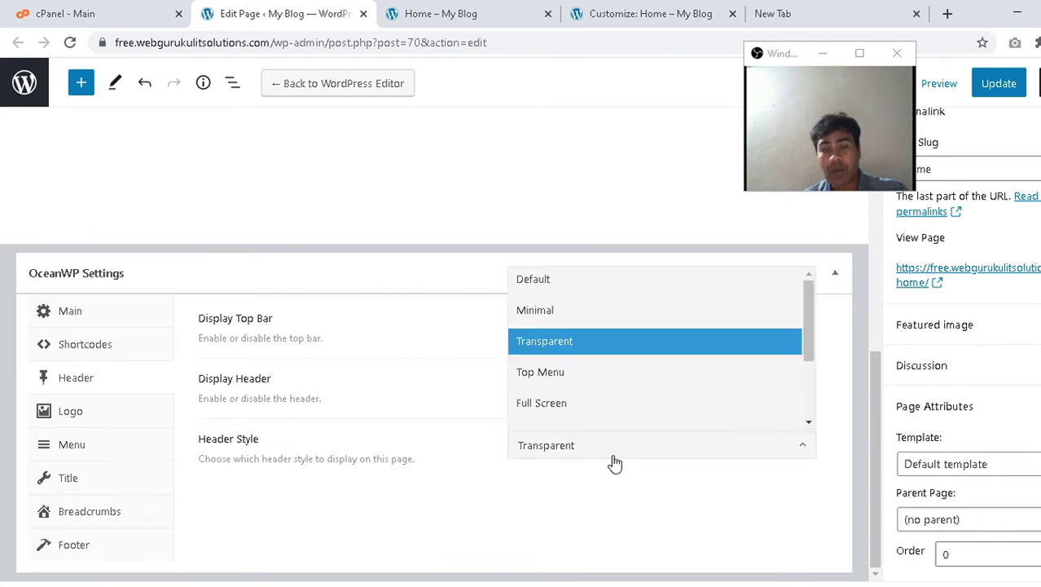
left_click(615, 462)
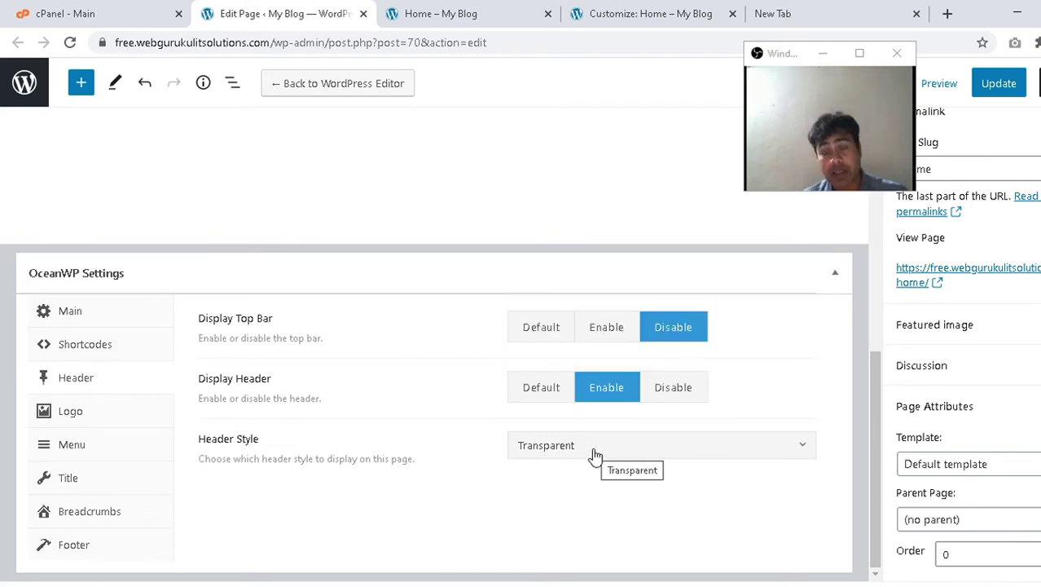
left_click(594, 456)
left_click(548, 350)
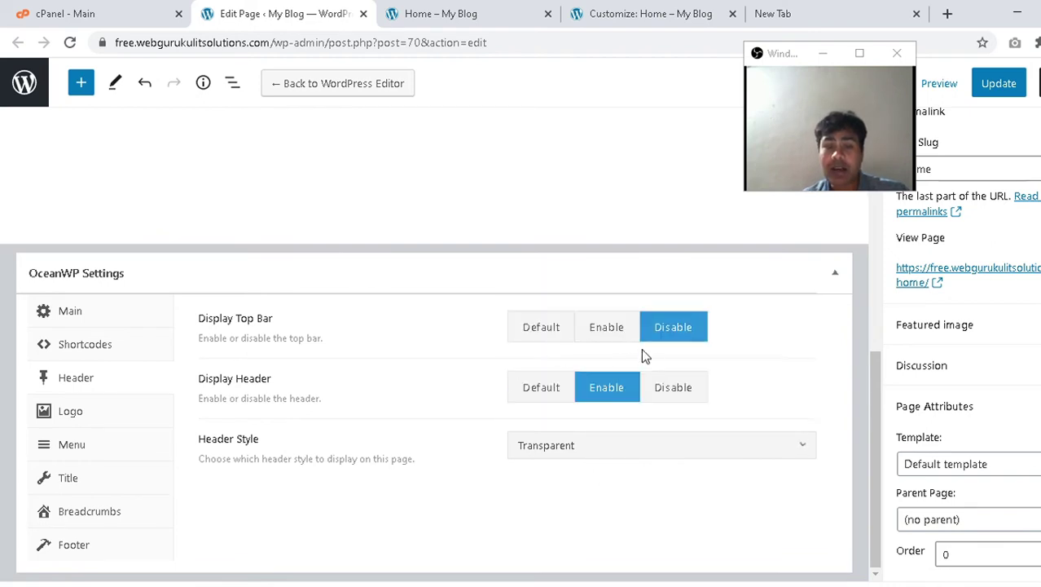
left_click(572, 449)
left_click(575, 358)
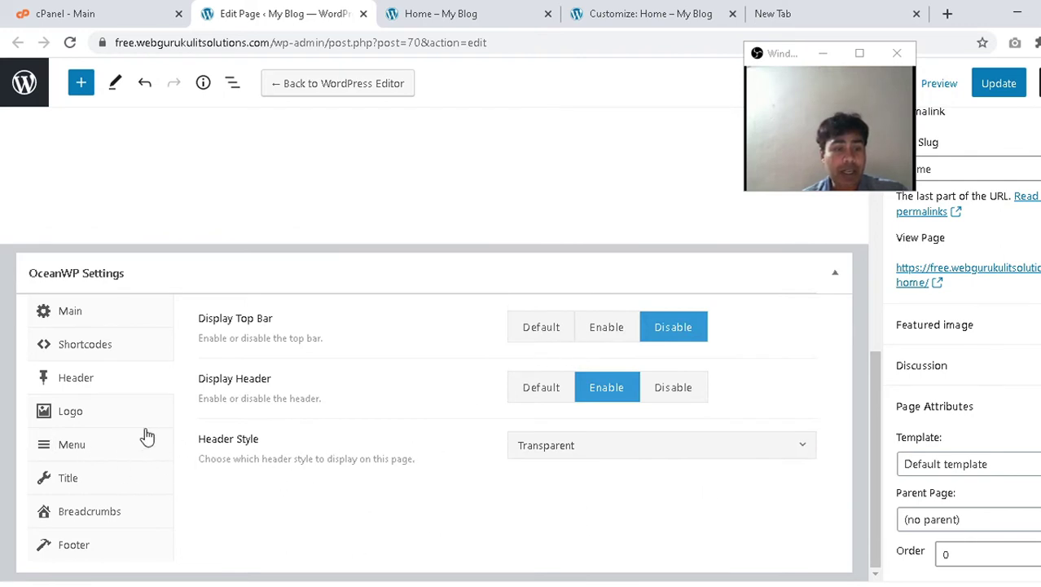
Assign "Main menu" as the Home page's main navigation menu in the OceanWP settings.
left_click(112, 423)
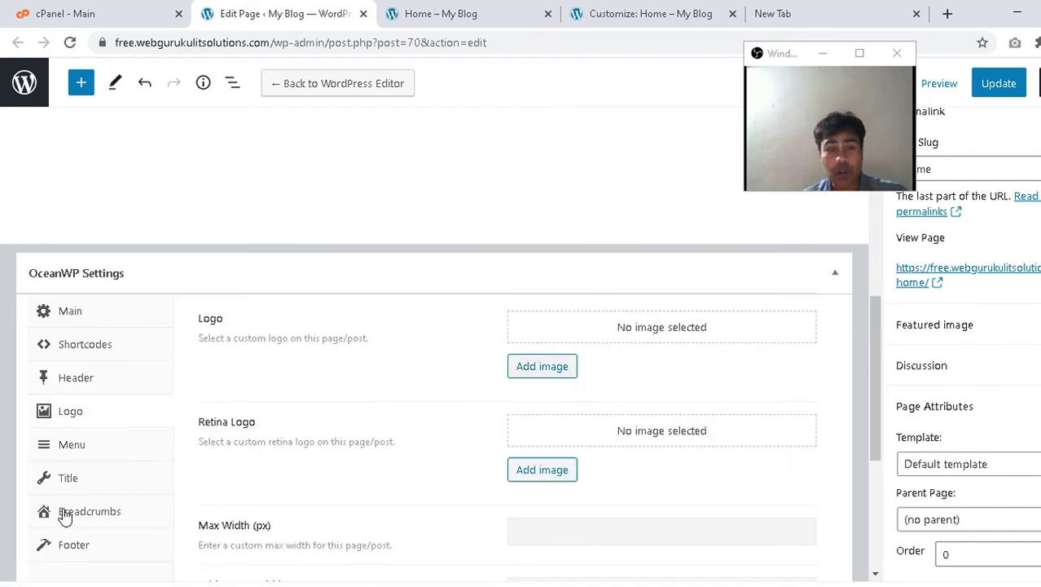
left_click(99, 453)
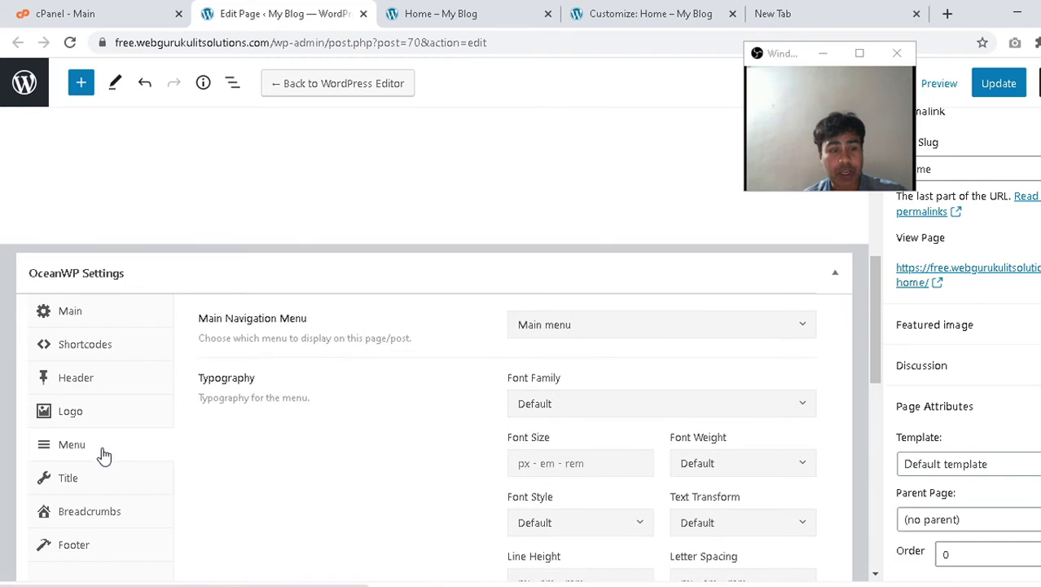
left_click(623, 325)
left_click(576, 350)
left_click(601, 326)
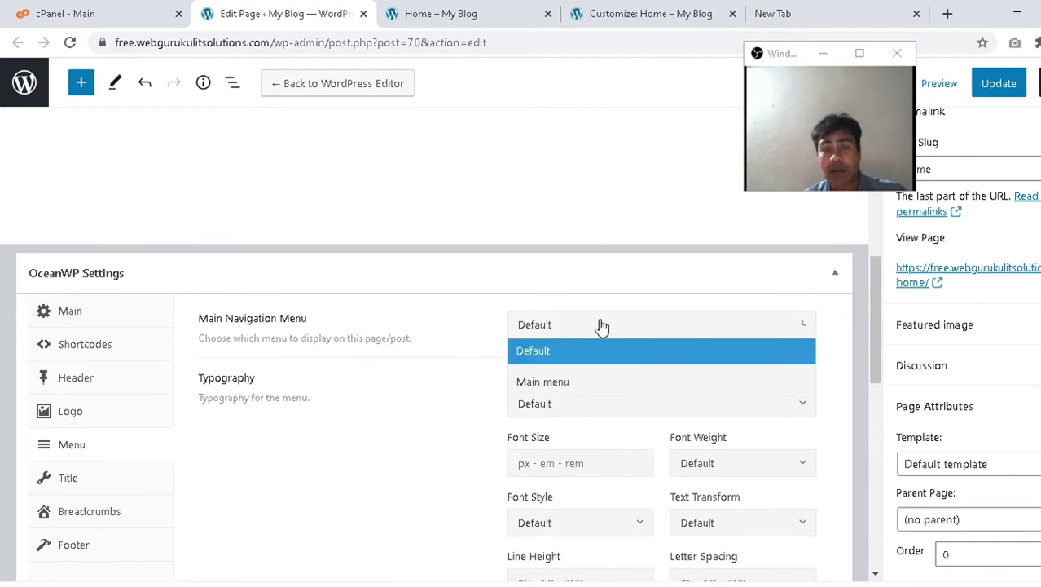
left_click(559, 383)
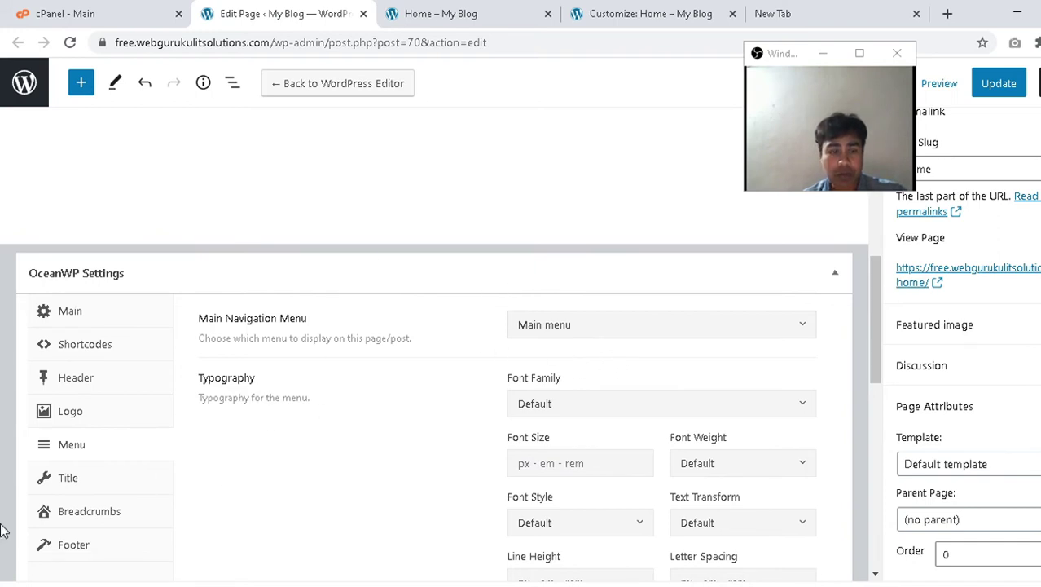
Examine the page's OceanWP title, breadcrumbs and footer display settings and go back to the menu settings.
left_click(112, 492)
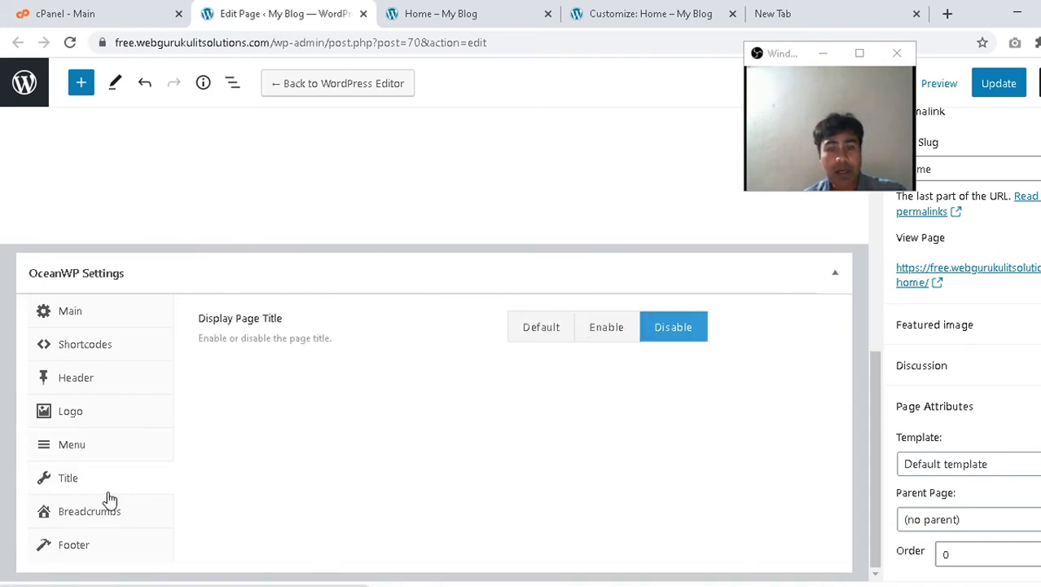
left_click(114, 522)
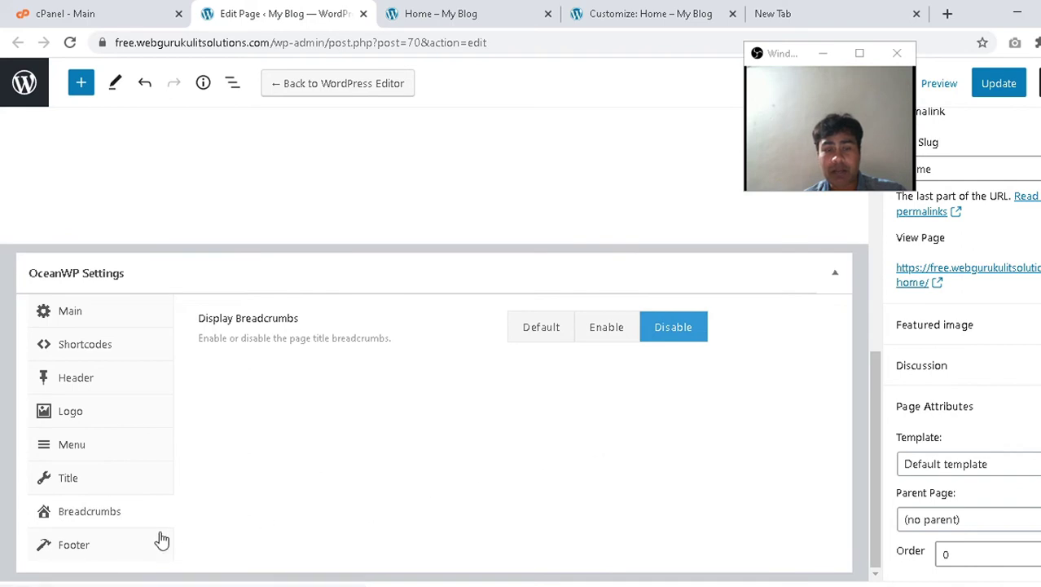
left_click(109, 551)
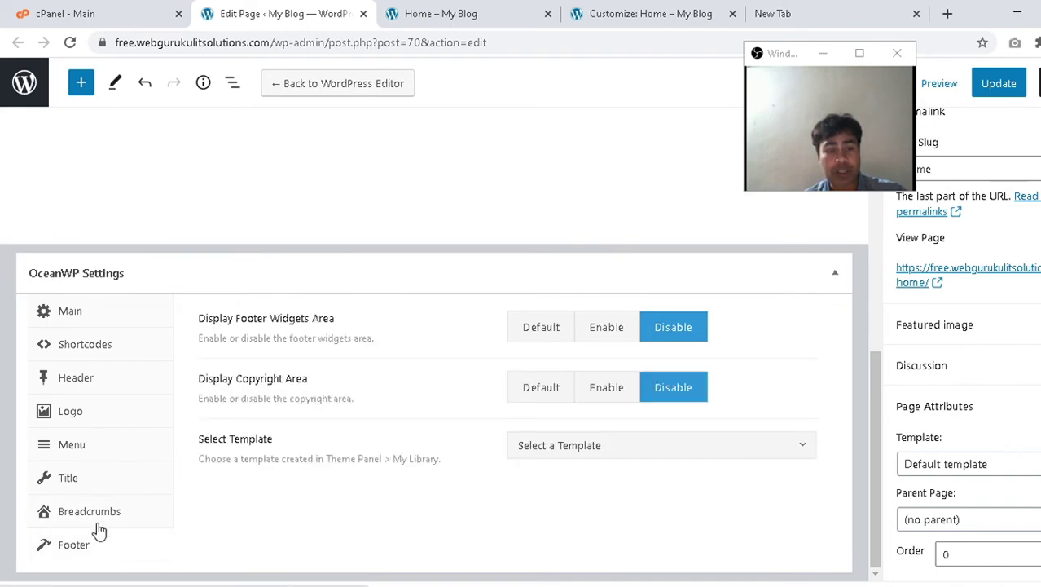
left_click(104, 450)
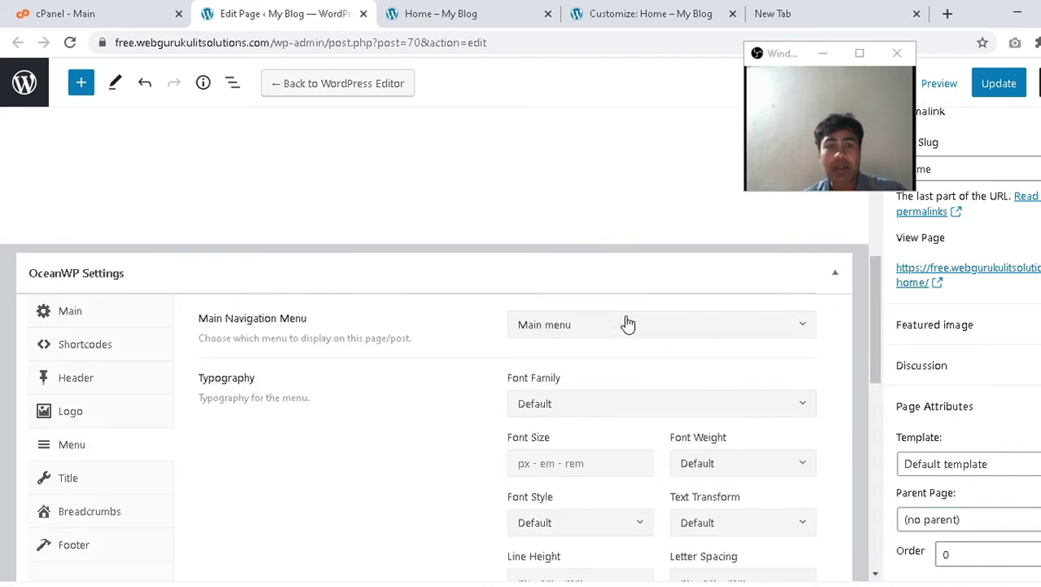
Check the live Home page and leave its page editor for the list of all pages.
left_click(480, 16)
scroll(132, 179, "down", 5)
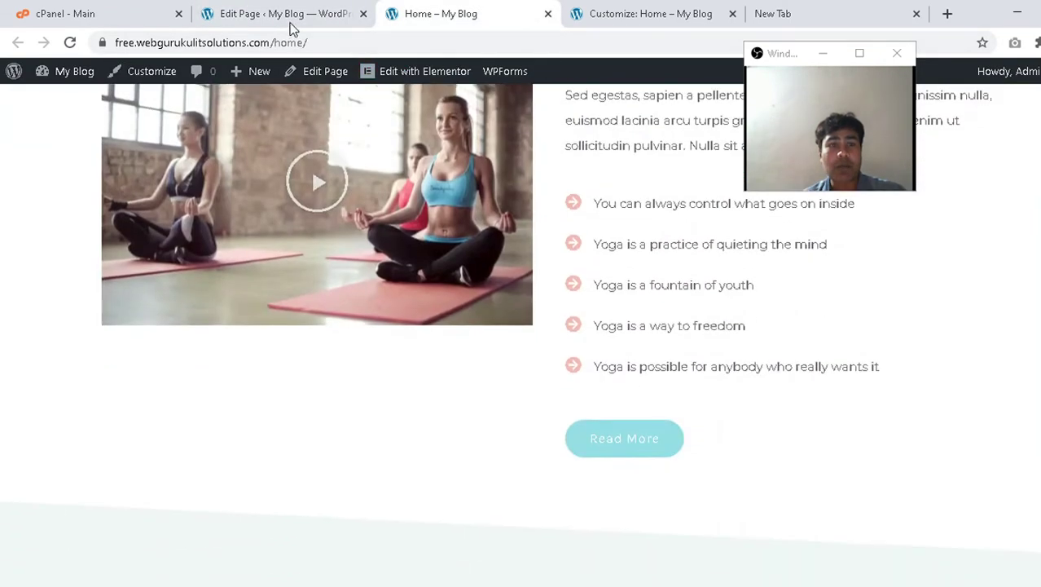
left_click(289, 18)
scroll(130, 196, "down", 4)
scroll(129, 224, "up", 5)
scroll(127, 229, "down", 1)
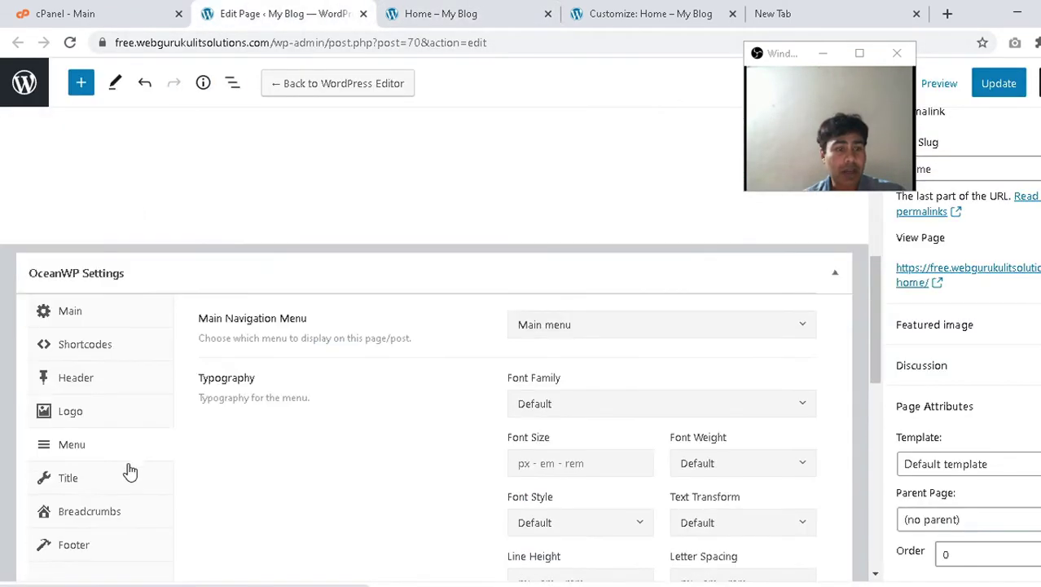
left_click(10, 84)
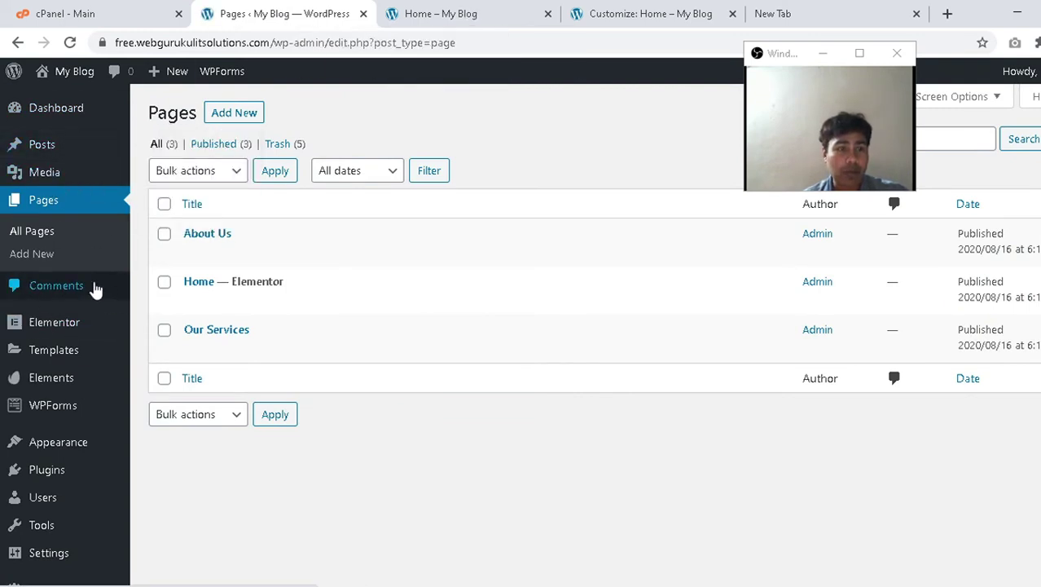
Open the site's menu editor and remove the Our Services item from Main menu.
scroll(82, 302, "down", 1)
mouse_move(65, 318)
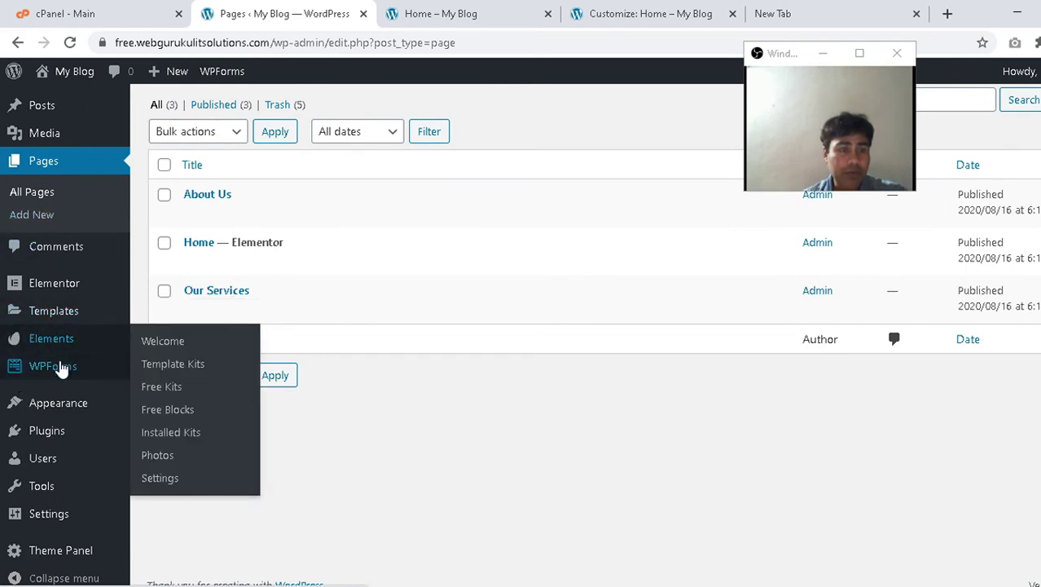
mouse_move(79, 421)
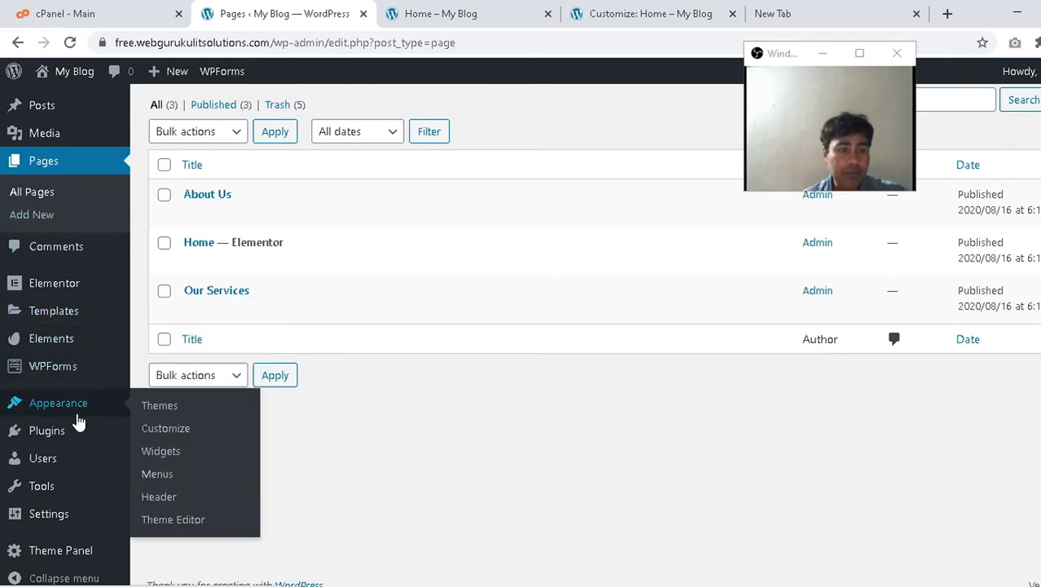
left_click(170, 478)
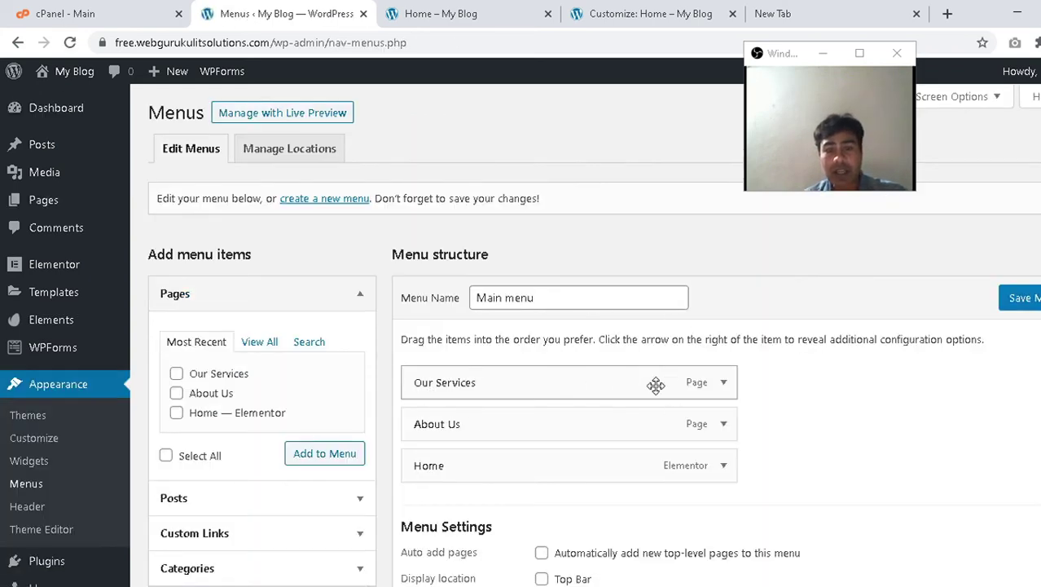
left_click(728, 395)
left_click(727, 395)
left_click(724, 389)
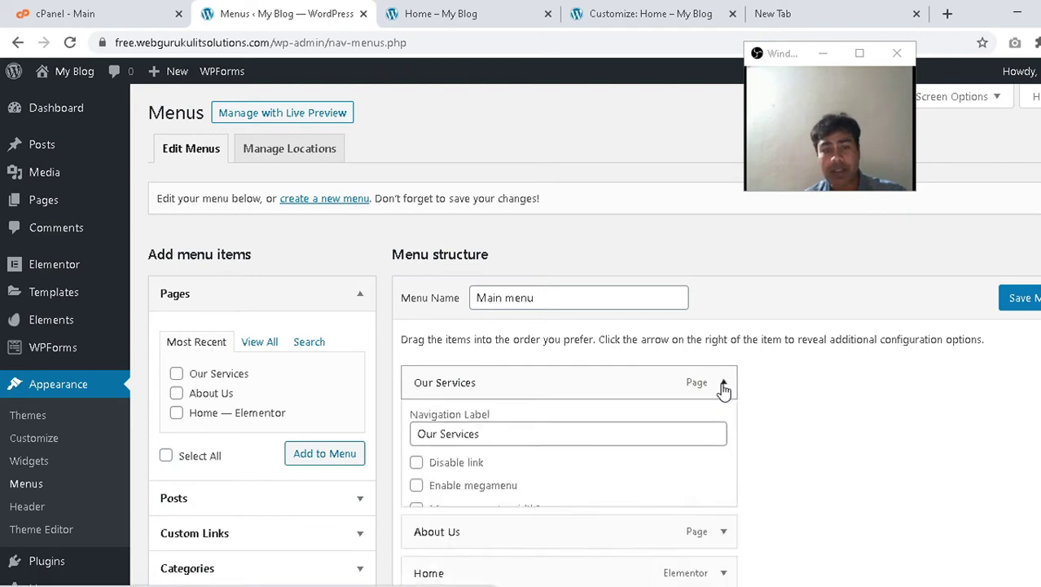
scroll(722, 388, "down", 3)
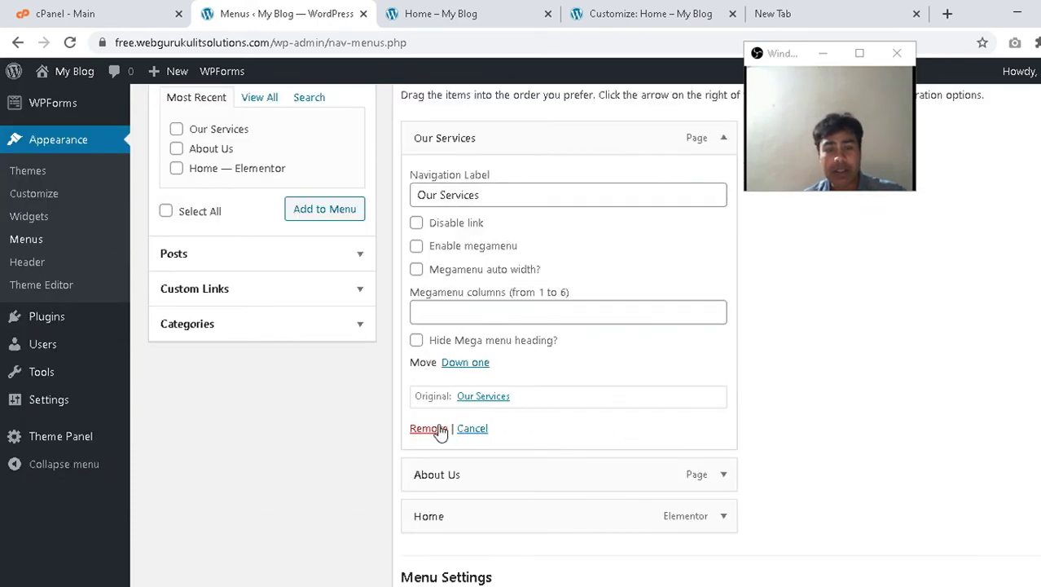
left_click(428, 429)
Remove About Us and Home from Main menu and clear its Main display location.
left_click(723, 254)
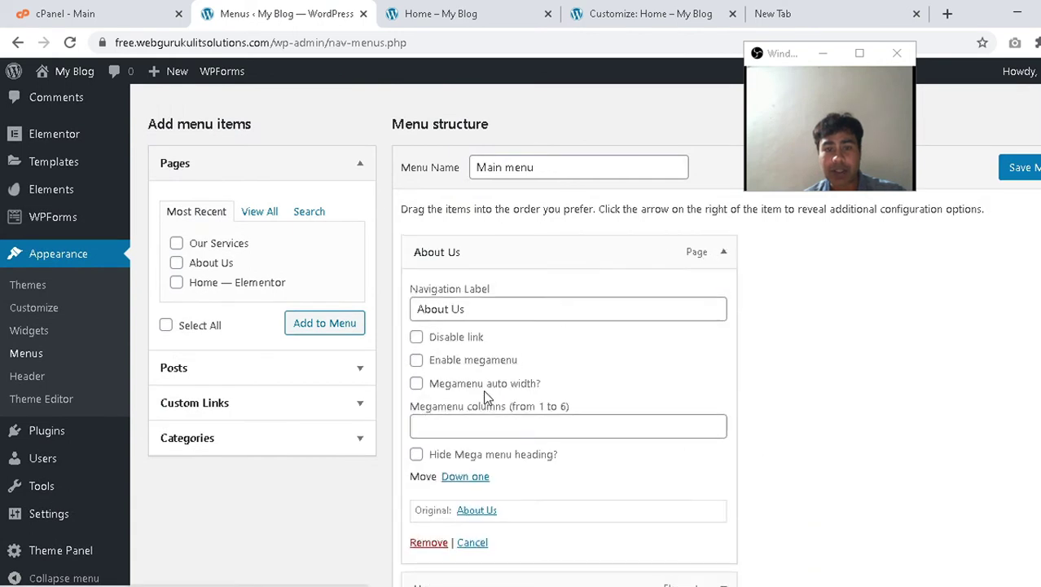
left_click(429, 542)
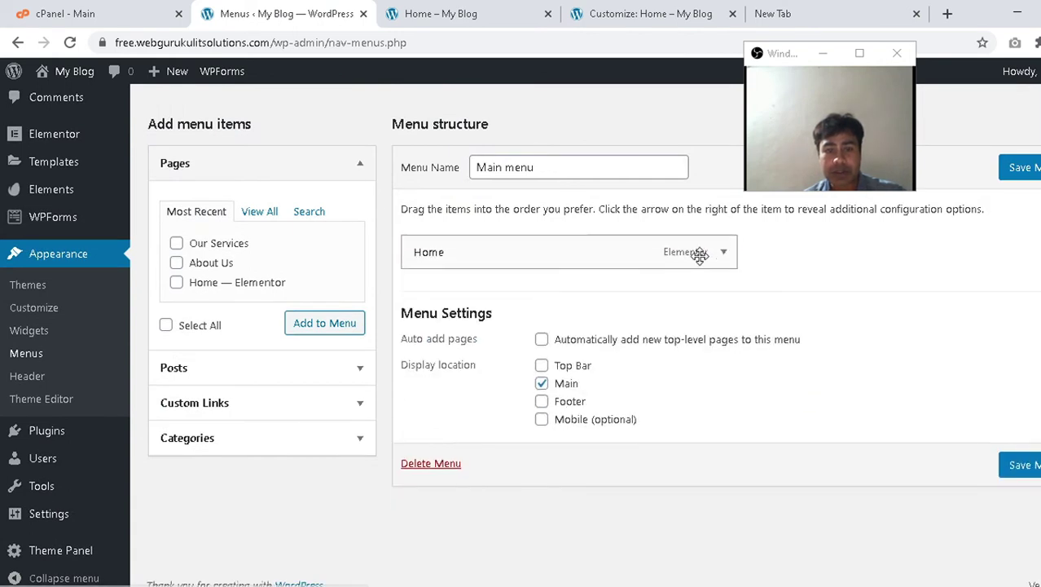
left_click(723, 255)
left_click(428, 521)
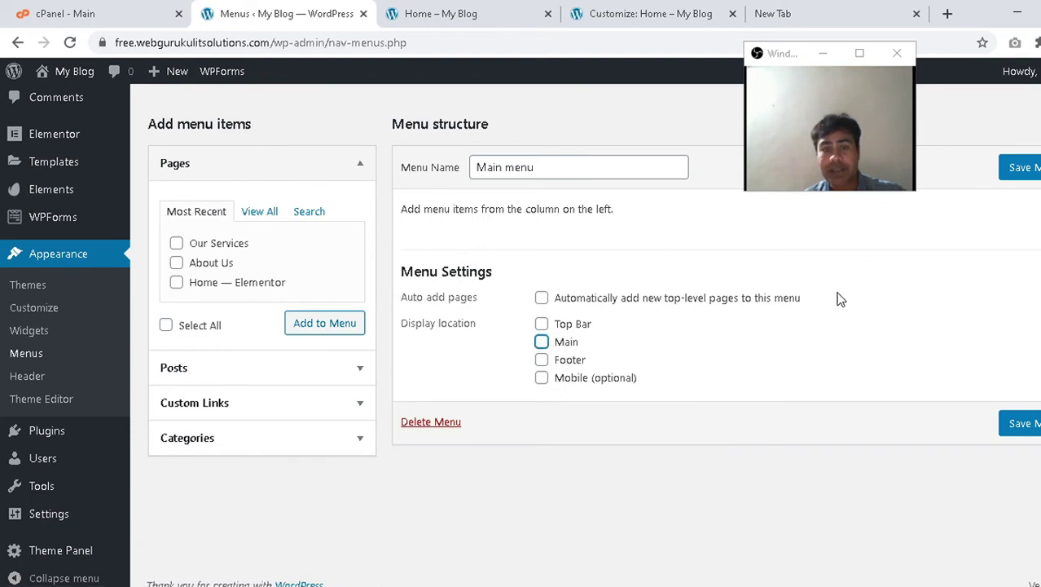
Add the Our Services, About Us and Home pages to Main menu.
left_click(580, 164)
left_click(541, 208)
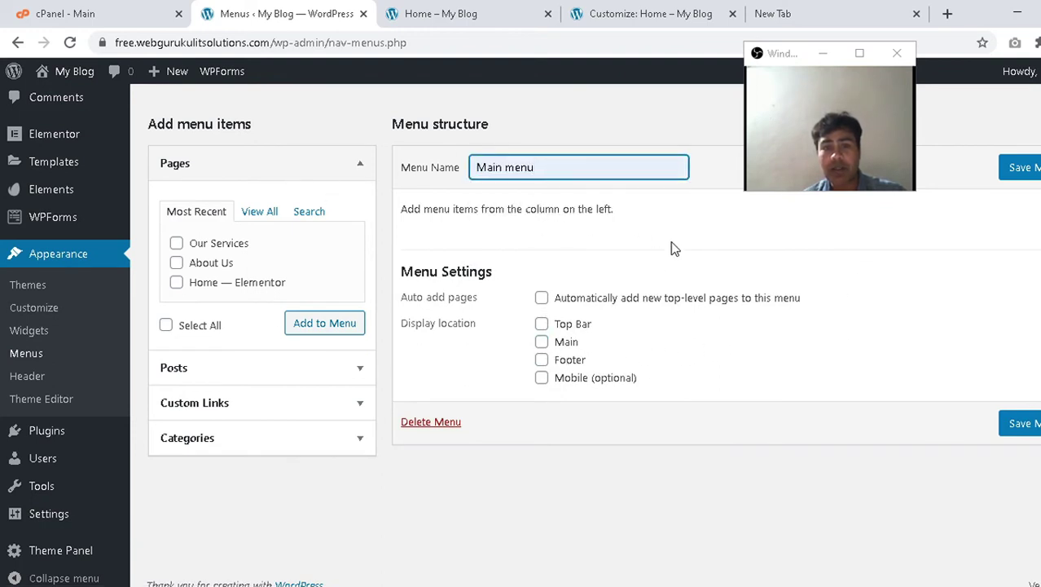
left_click(177, 244)
left_click(177, 262)
left_click(177, 281)
left_click(328, 330)
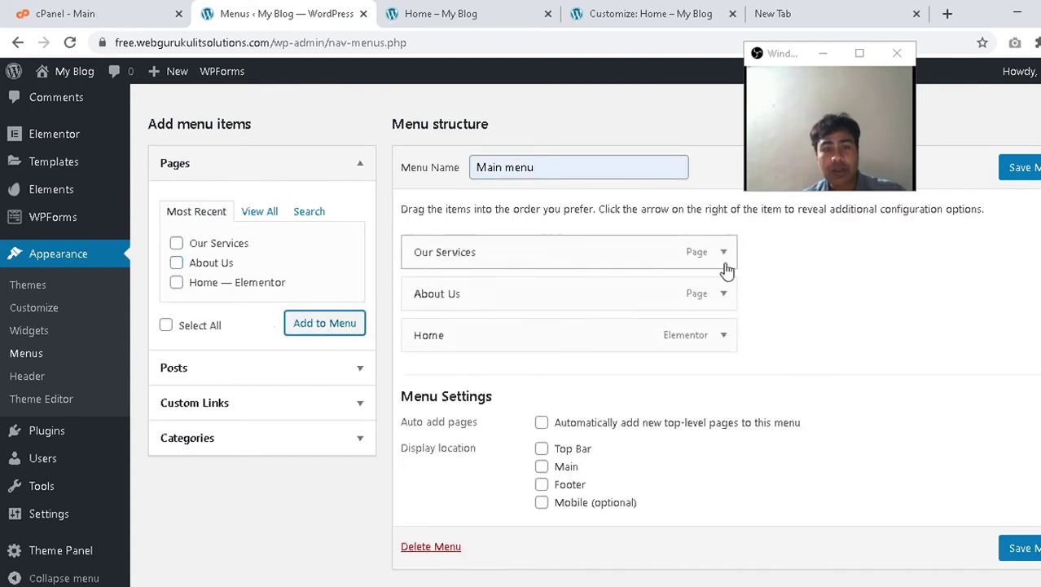
Check the live Home page against the customizer preview and open the Home page for customizing.
left_click(484, 9)
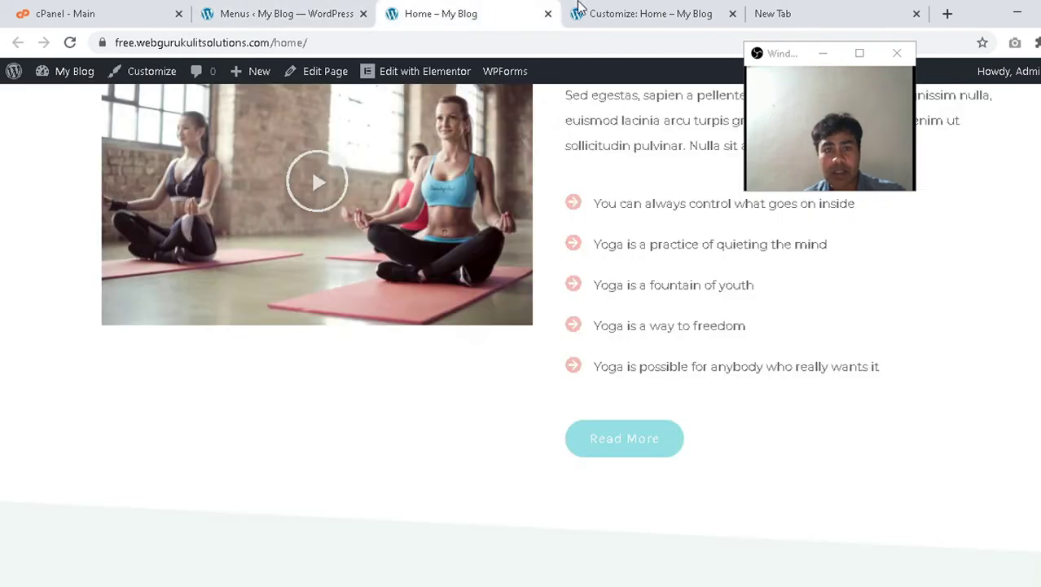
left_click(285, 14)
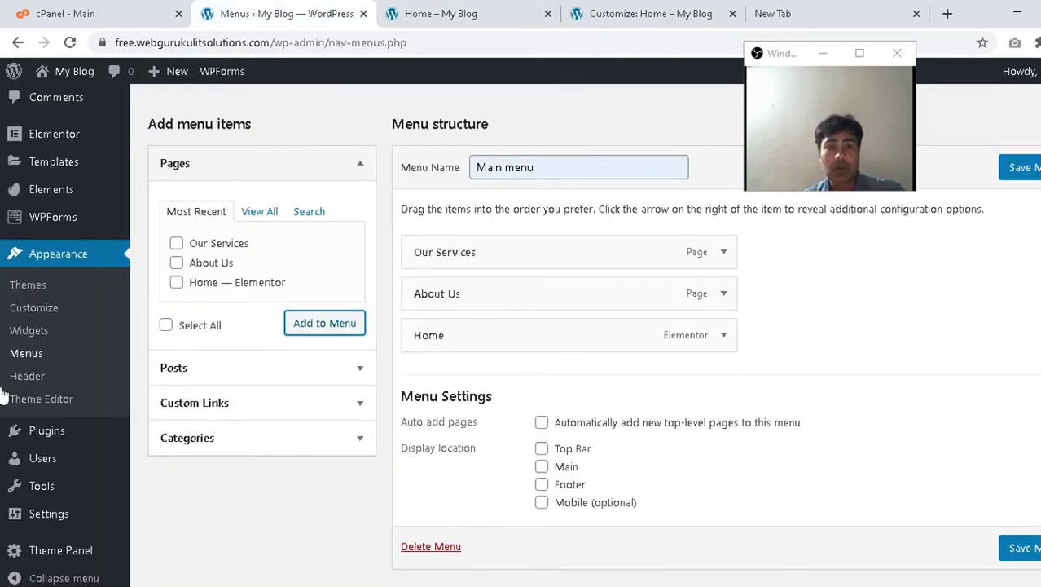
scroll(330, 282, "up", 1)
left_click(468, 10)
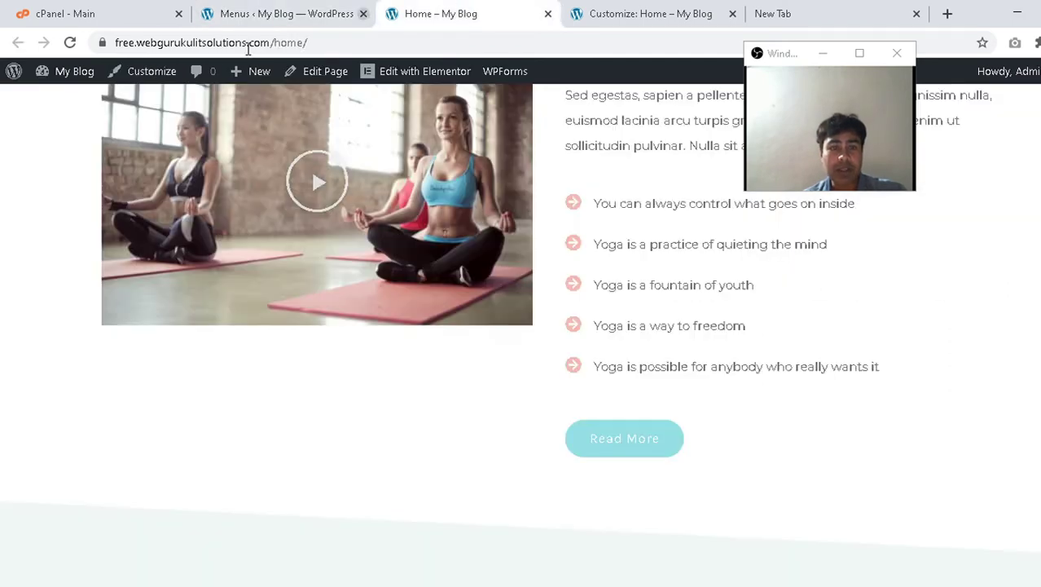
scroll(417, 398, "up", 1)
scroll(528, 307, "down", 8)
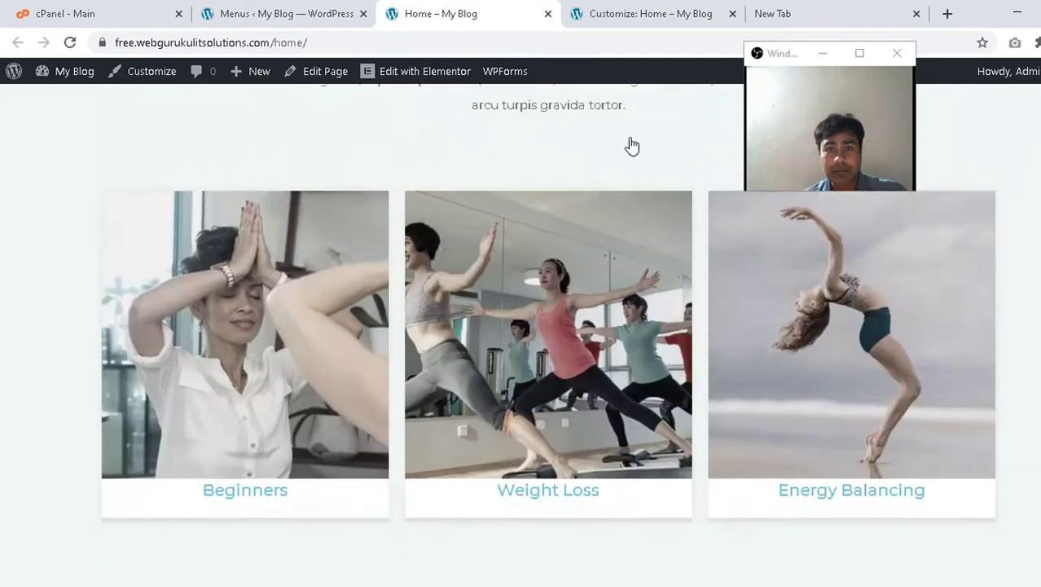
left_click(649, 11)
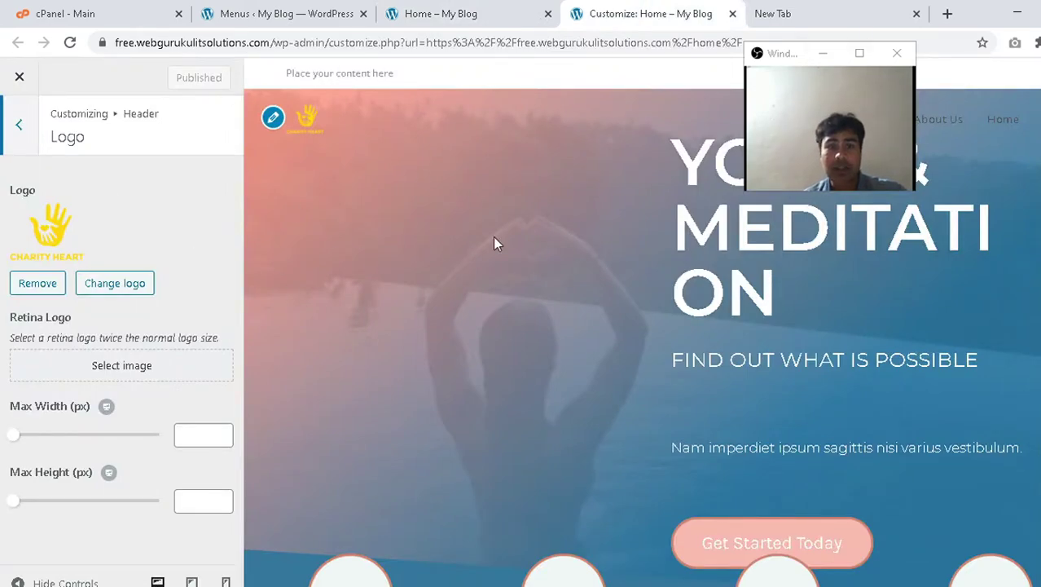
left_click(440, 14)
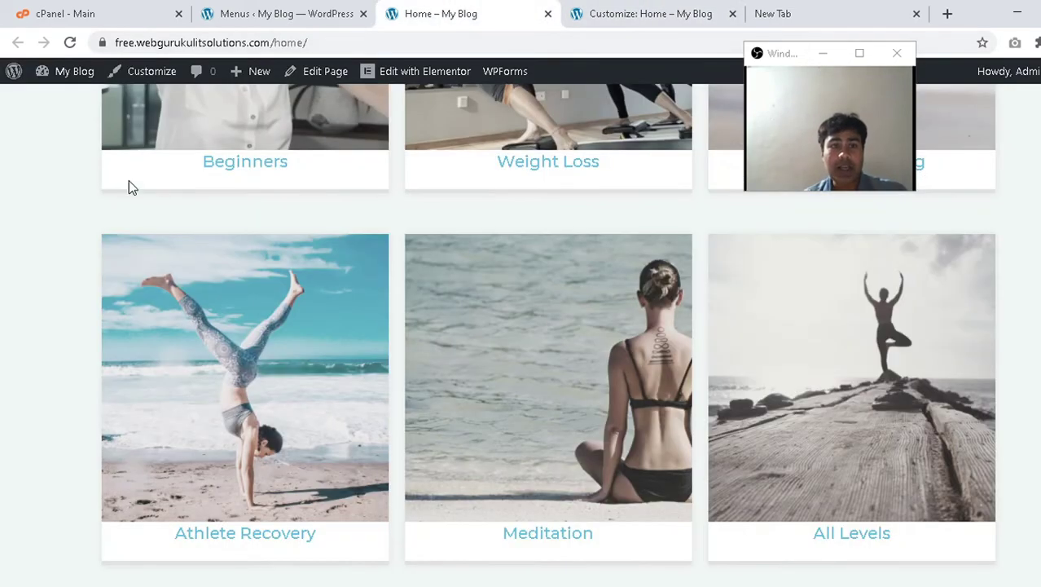
scroll(132, 200, "up", 7)
scroll(132, 199, "down", 2)
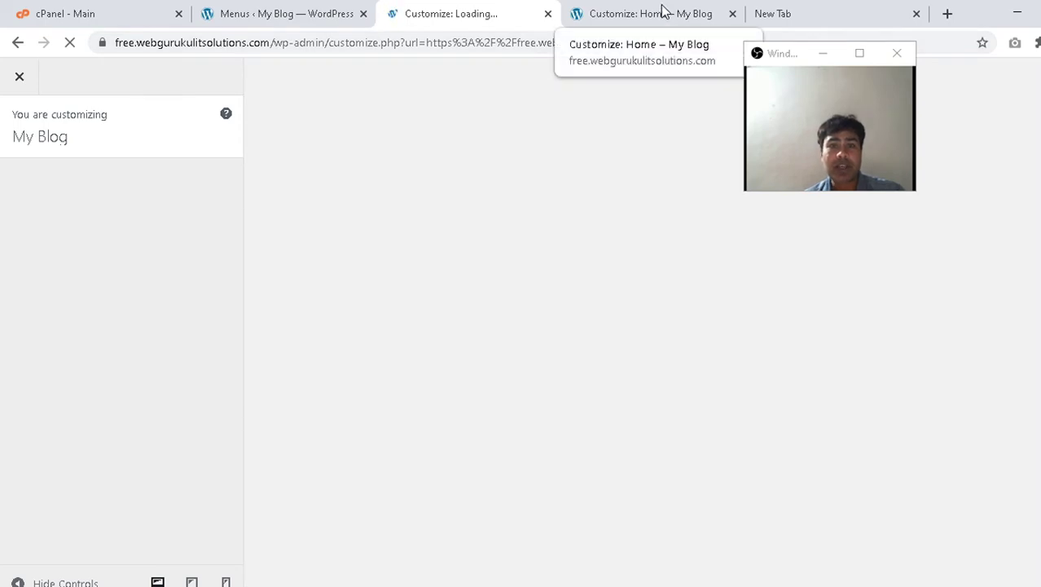
left_click(662, 11)
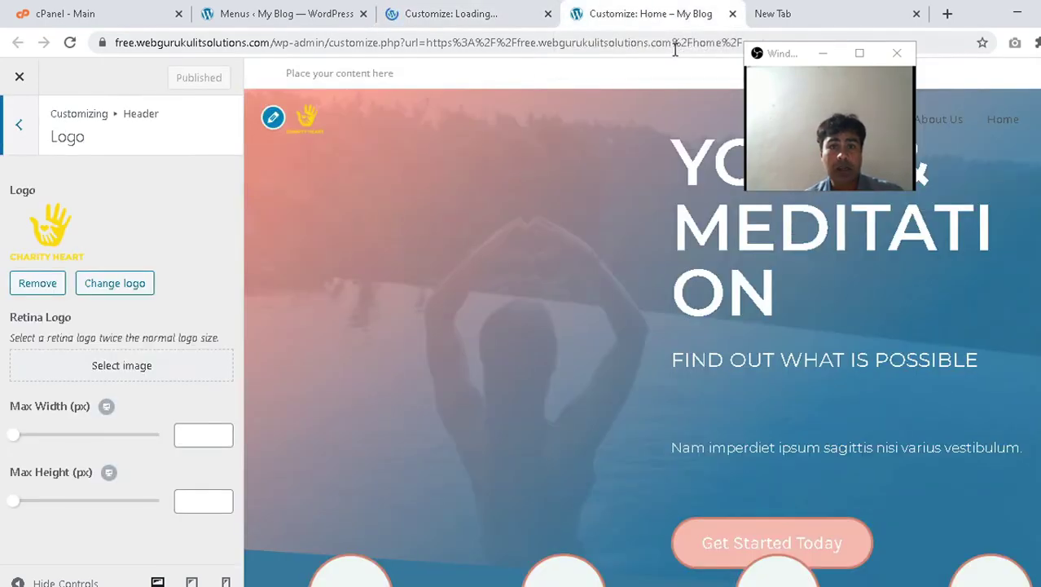
scroll(460, 285, "down", 5)
scroll(440, 220, "up", 5)
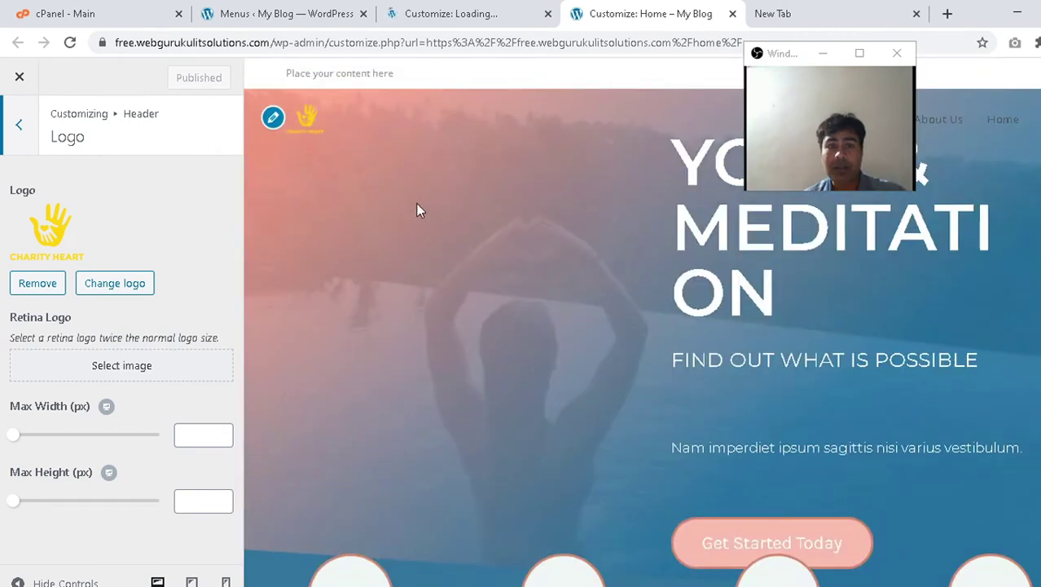
left_click(450, 10)
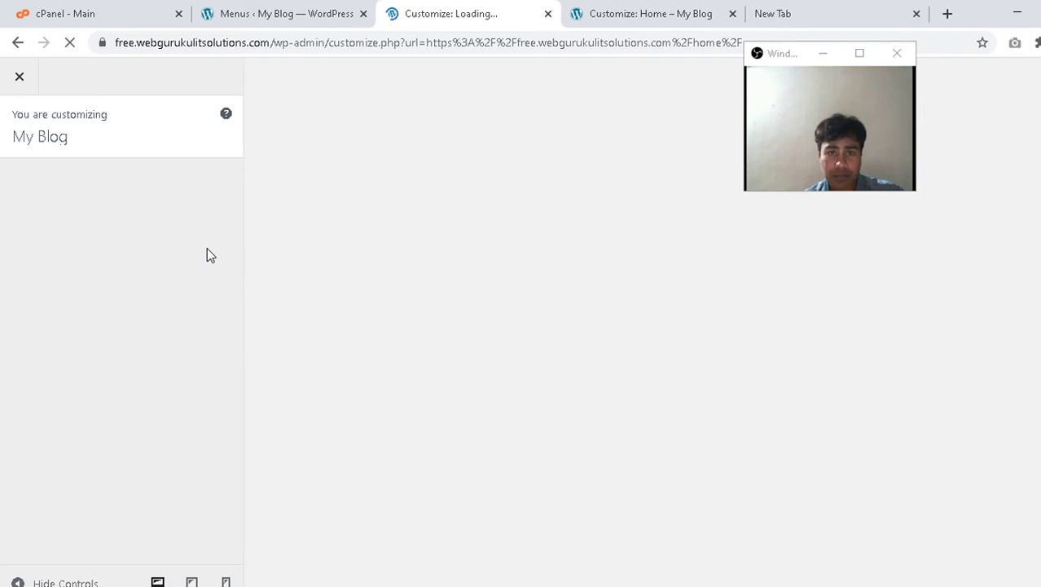
left_click(301, 14)
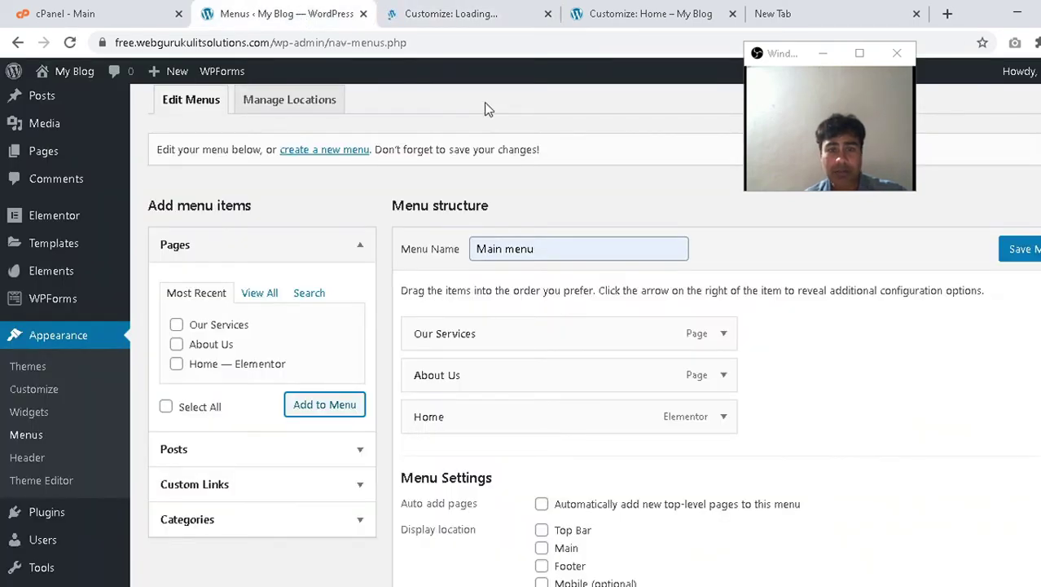
left_click(481, 11)
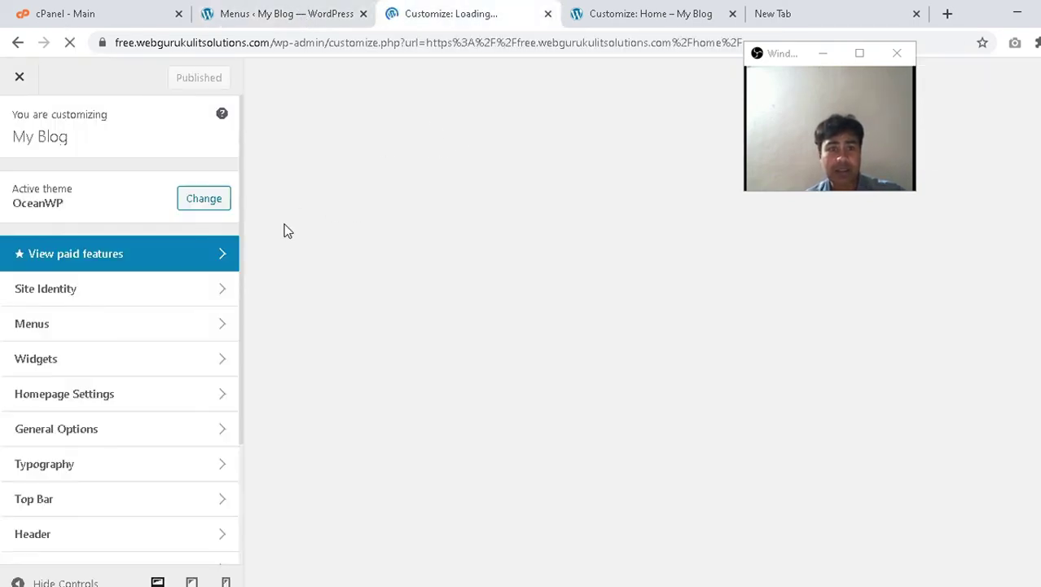
Remove the Charity Heart logo in the customizer's header logo settings.
scroll(128, 453, "down", 2)
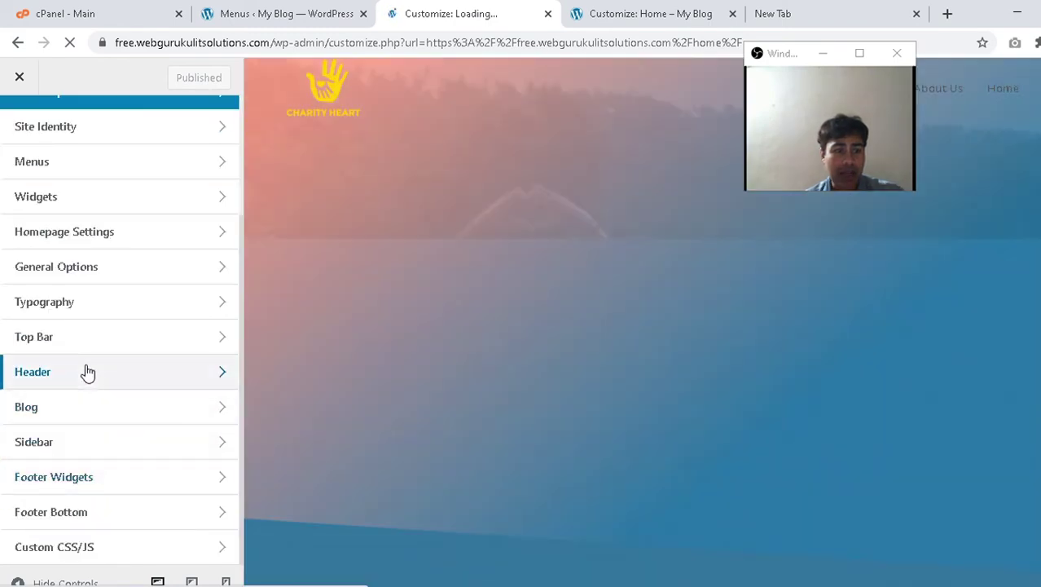
left_click(85, 371)
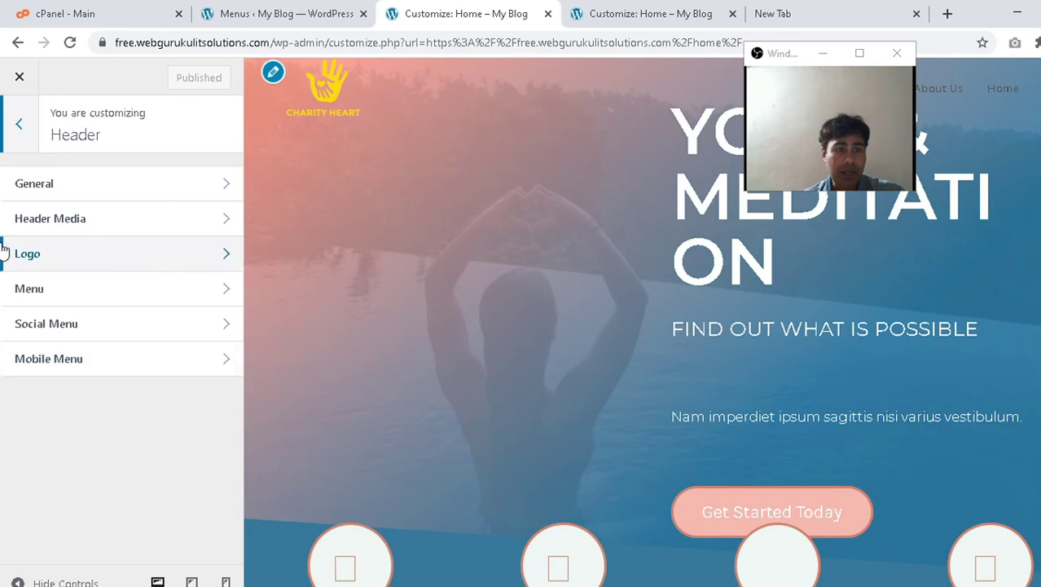
left_click(68, 255)
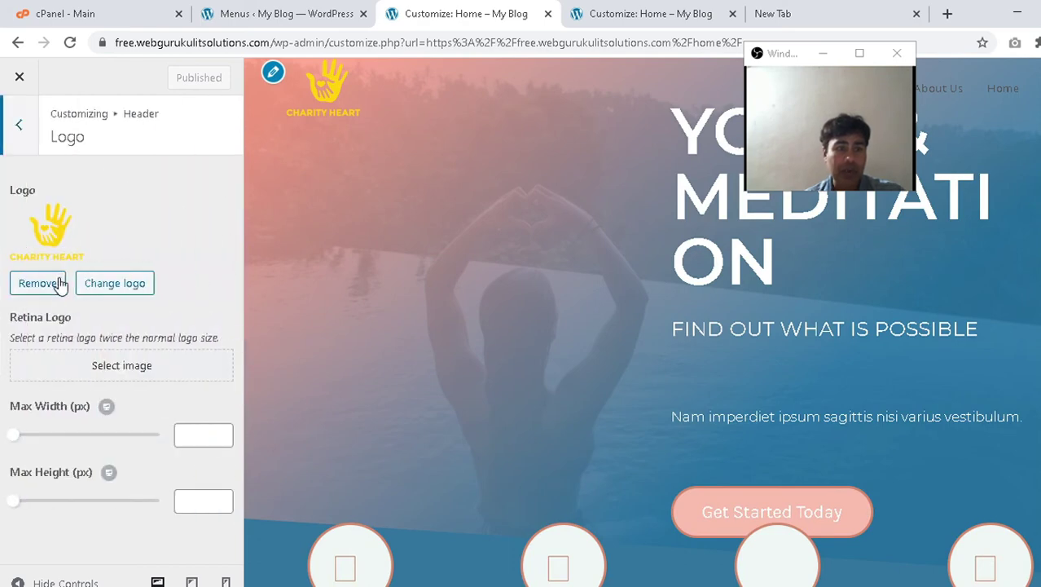
left_click(59, 284)
Upload the logo_webgurukul-big image from the WevGurukul IT Solutions folder and set it as the header logo without cropping.
left_click(77, 233)
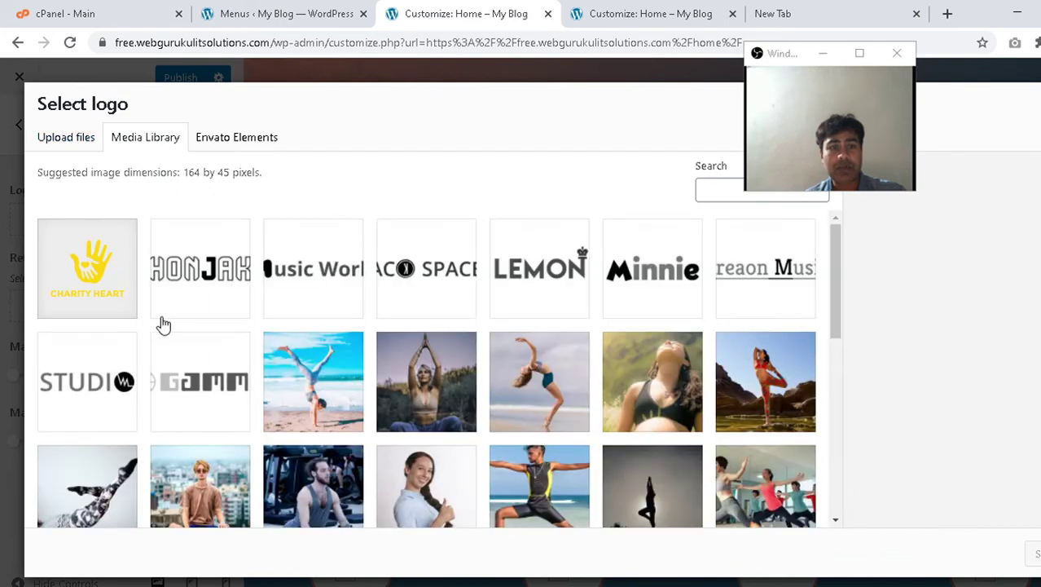
left_click(100, 261)
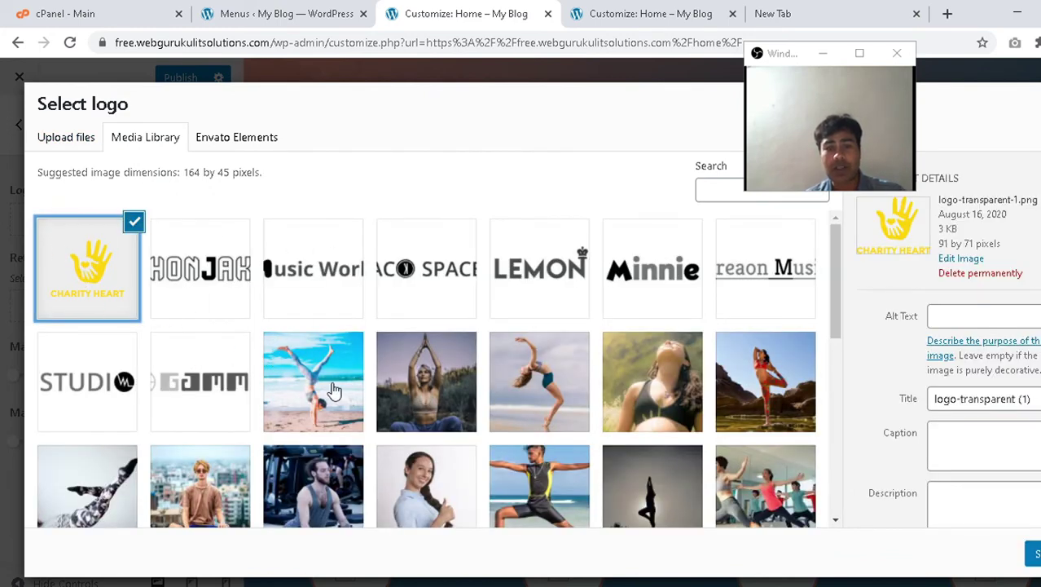
left_click(87, 141)
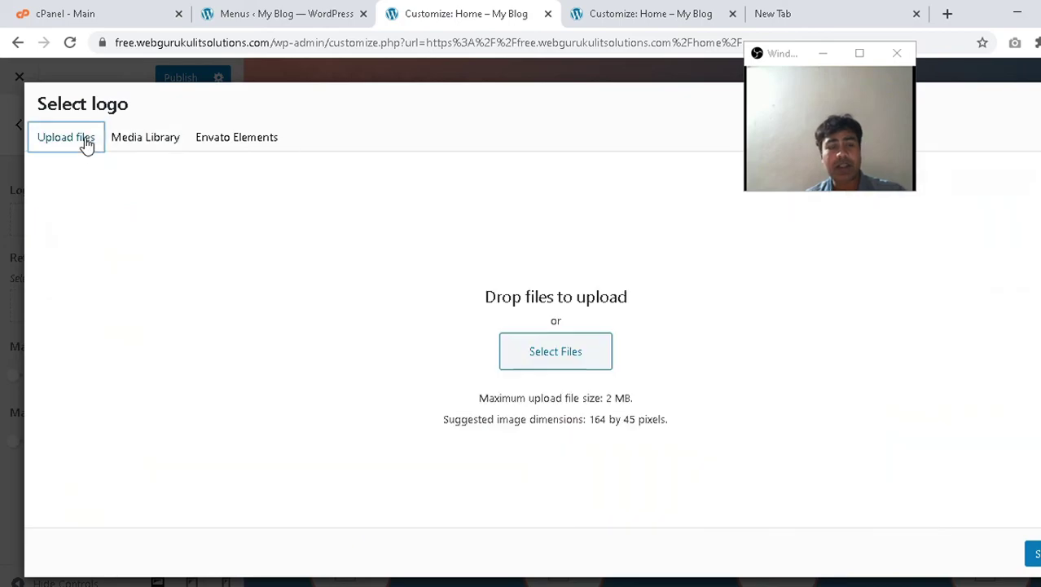
left_click(548, 358)
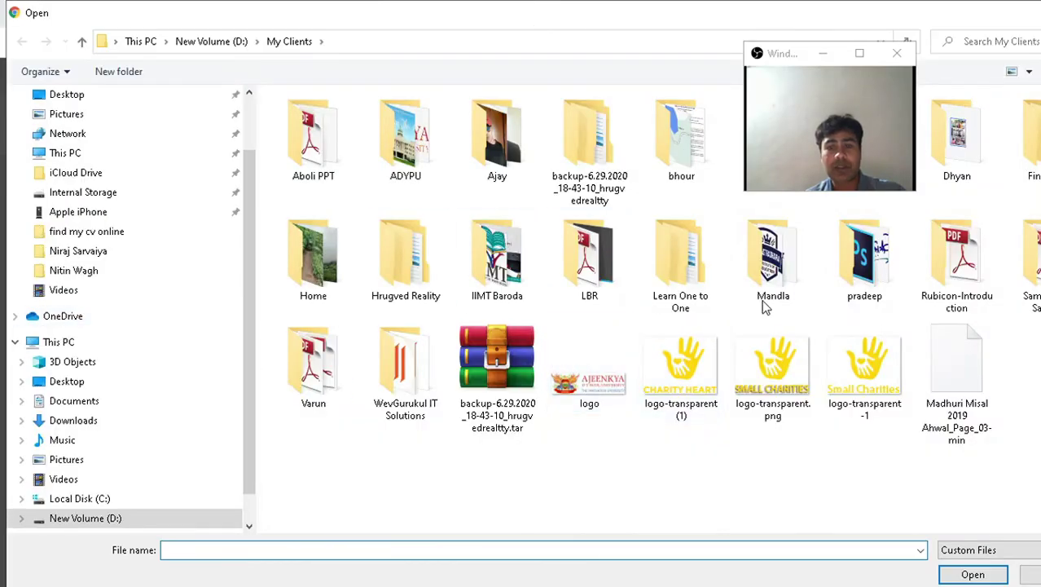
double_click(411, 358)
double_click(411, 169)
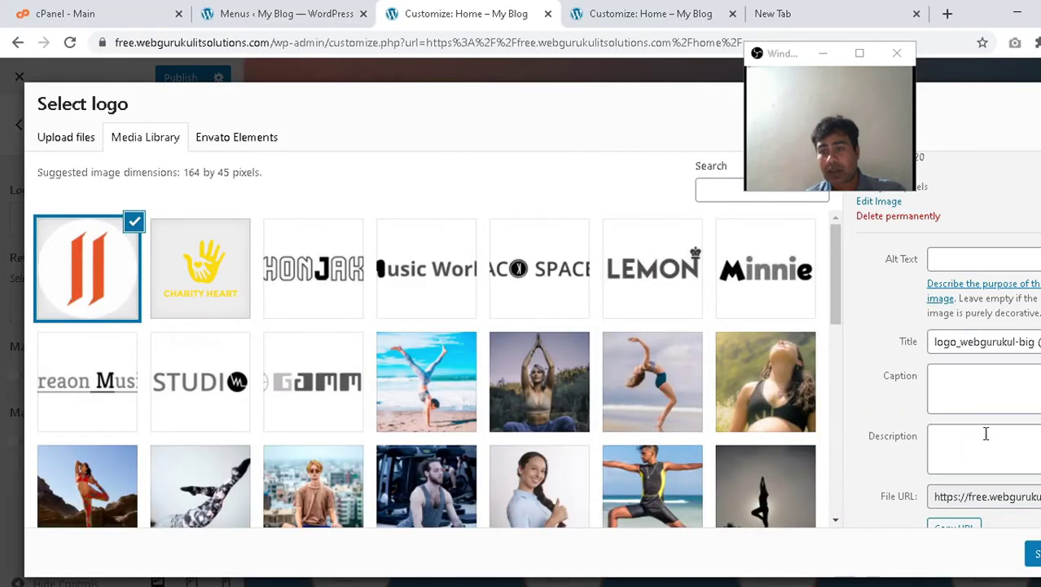
left_click(1036, 553)
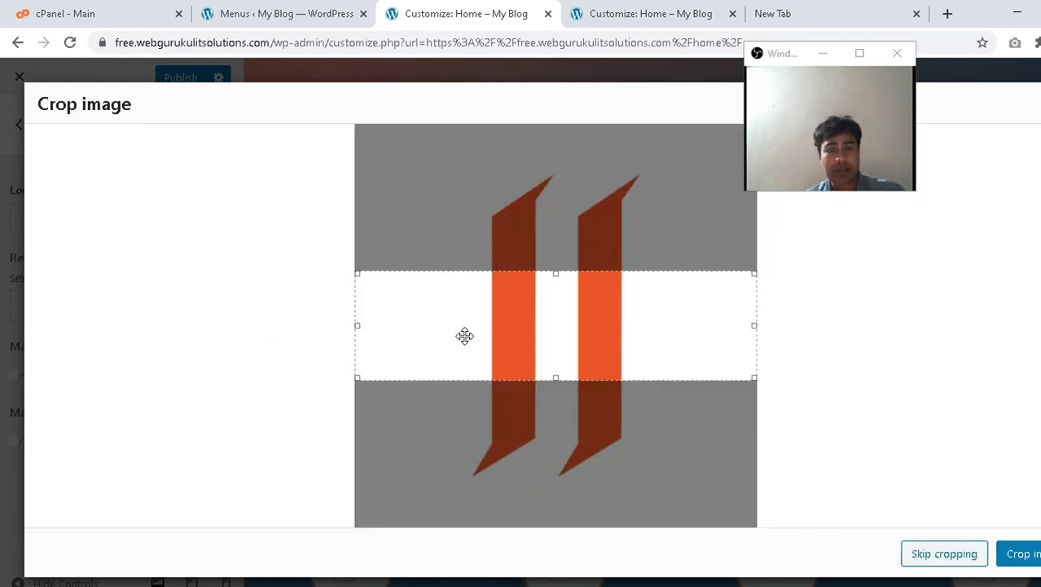
left_click(922, 556)
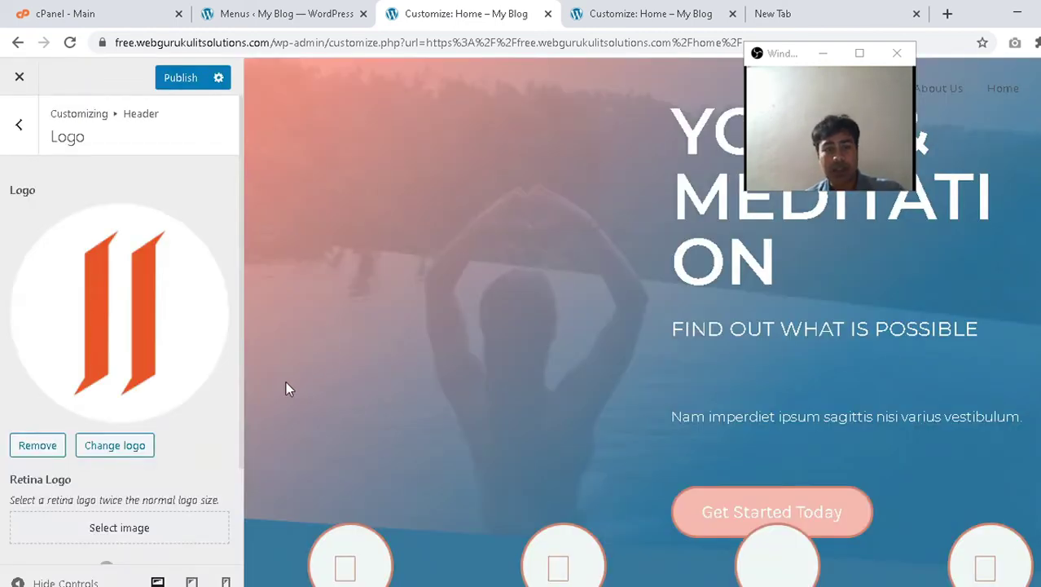
Set the header logo's maximum width to 48 px.
scroll(128, 524, "down", 2)
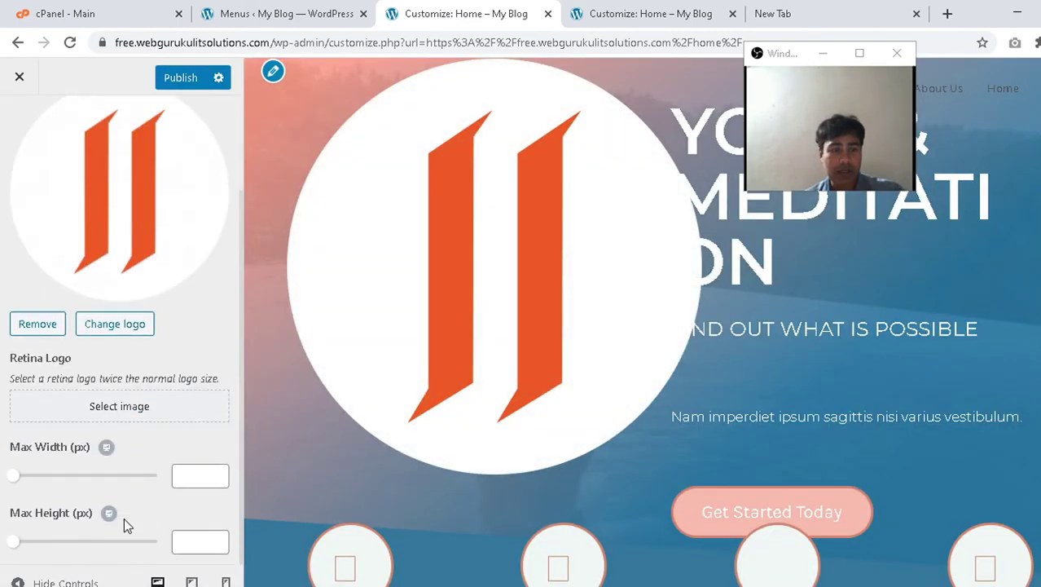
left_click_drag(18, 485, 26, 485)
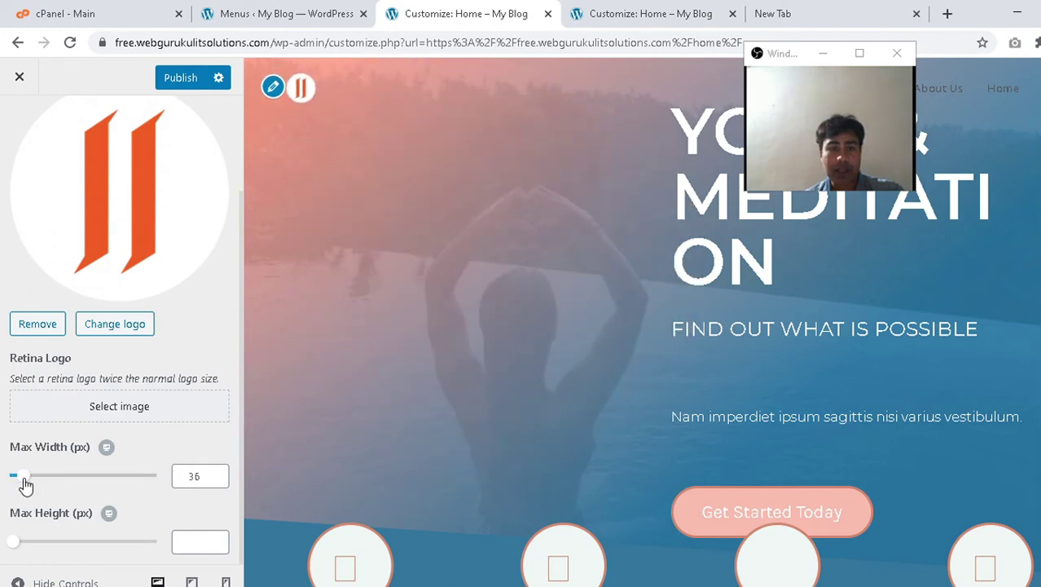
left_click(220, 480)
left_click(220, 480)
left_click_drag(220, 480, 220, 481)
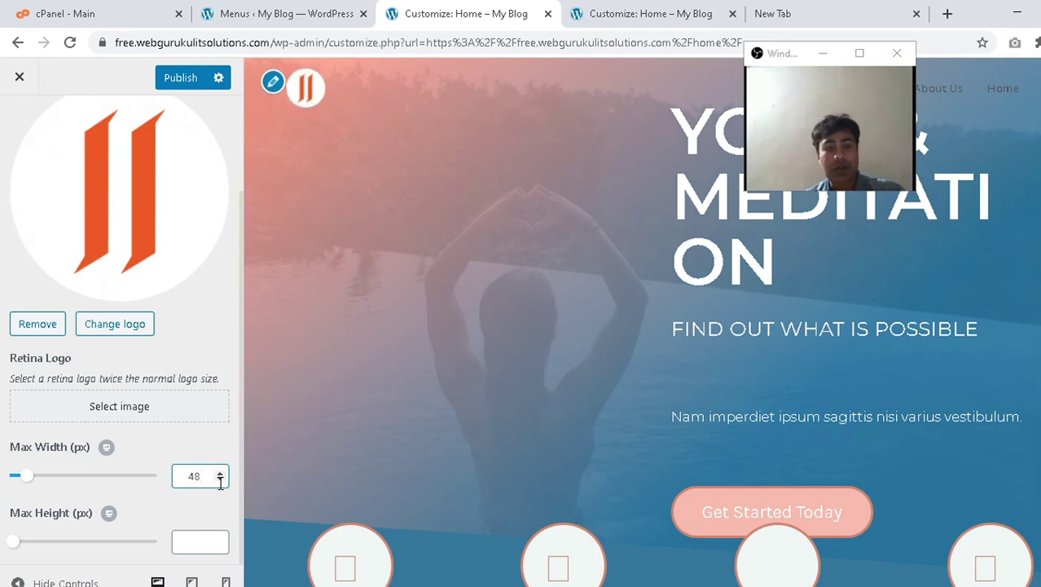
Publish the header logo changes and return to the list of all pages, discarding the unsaved menu edits.
left_click(199, 85)
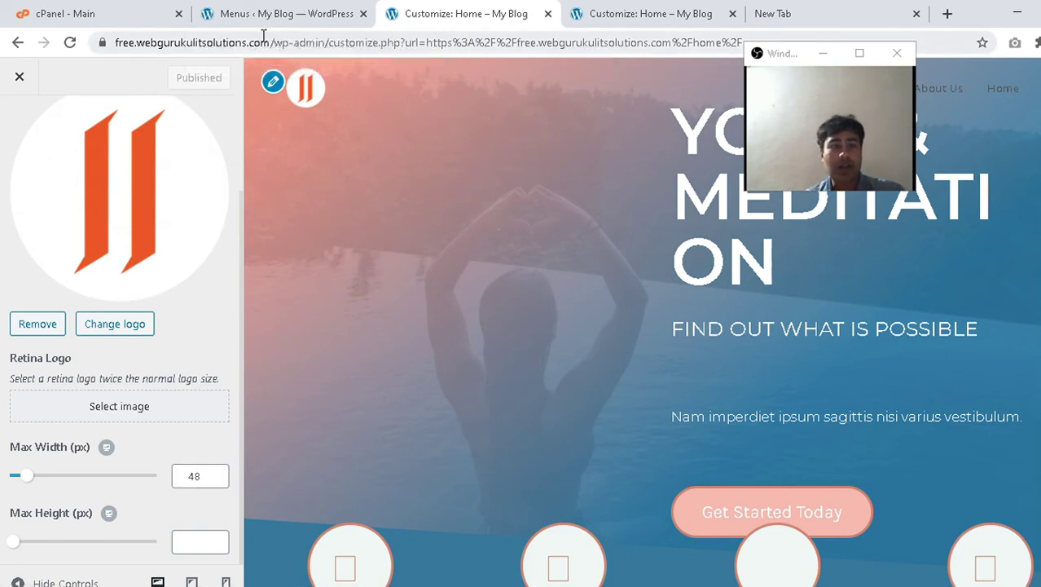
scroll(151, 424, "up", 2)
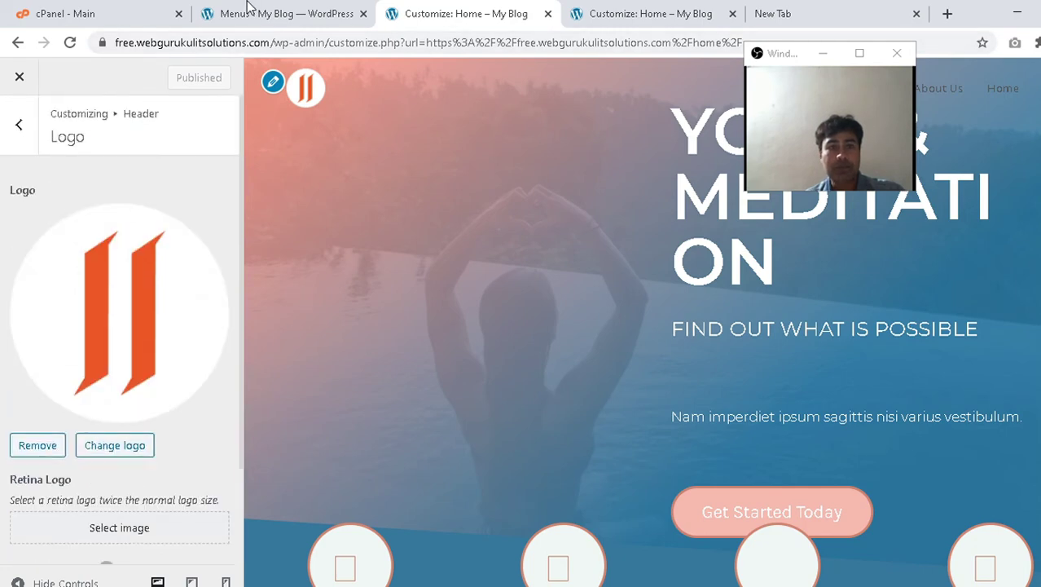
left_click(106, 10)
left_click(221, 14)
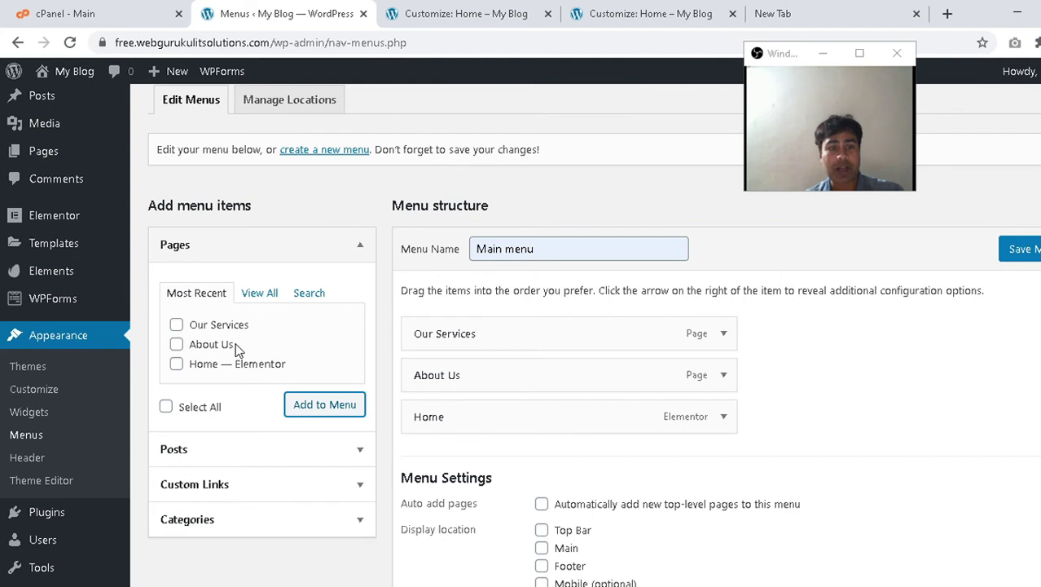
scroll(52, 286, "up", 1)
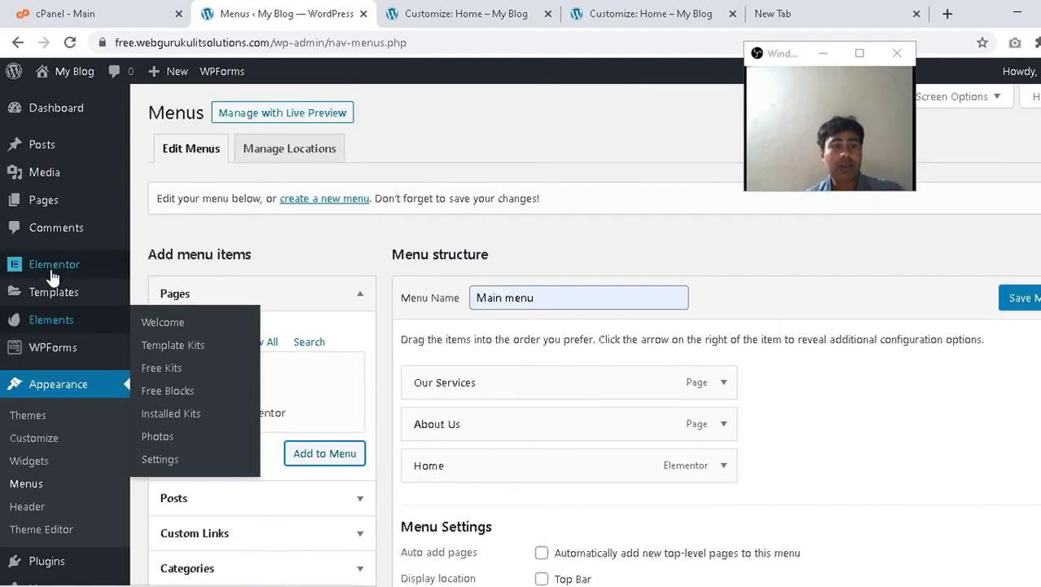
mouse_move(45, 201)
left_click(167, 203)
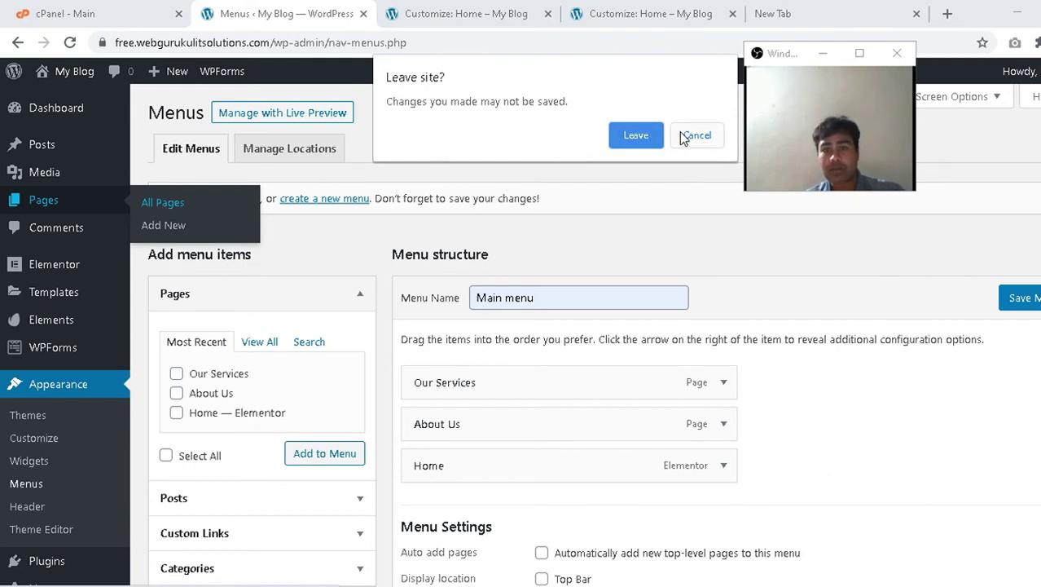
left_click(636, 136)
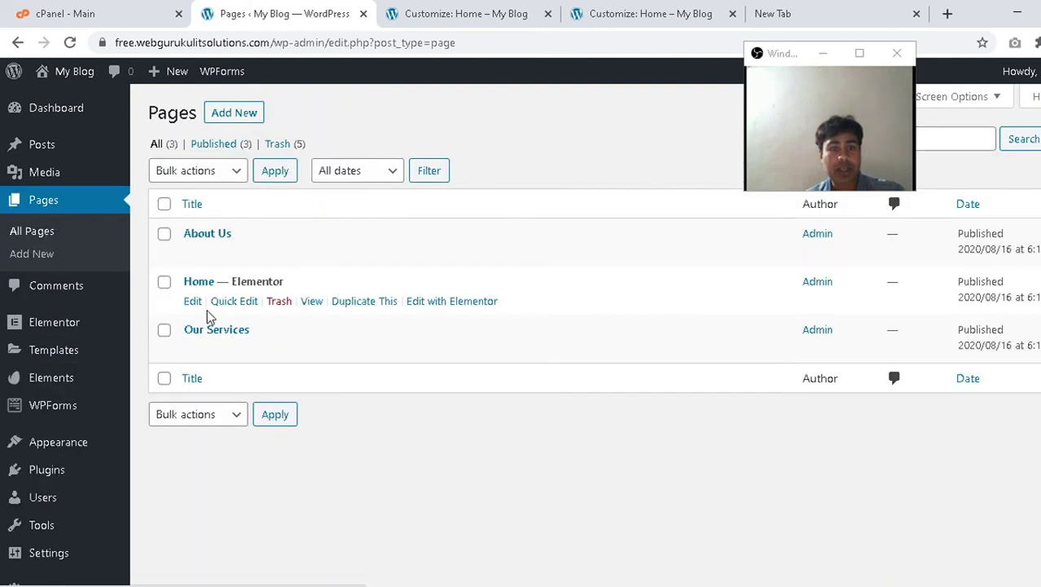
View the live Home page in a new tab and check its logo, menu and content sections.
left_click(310, 301, "ctrl")
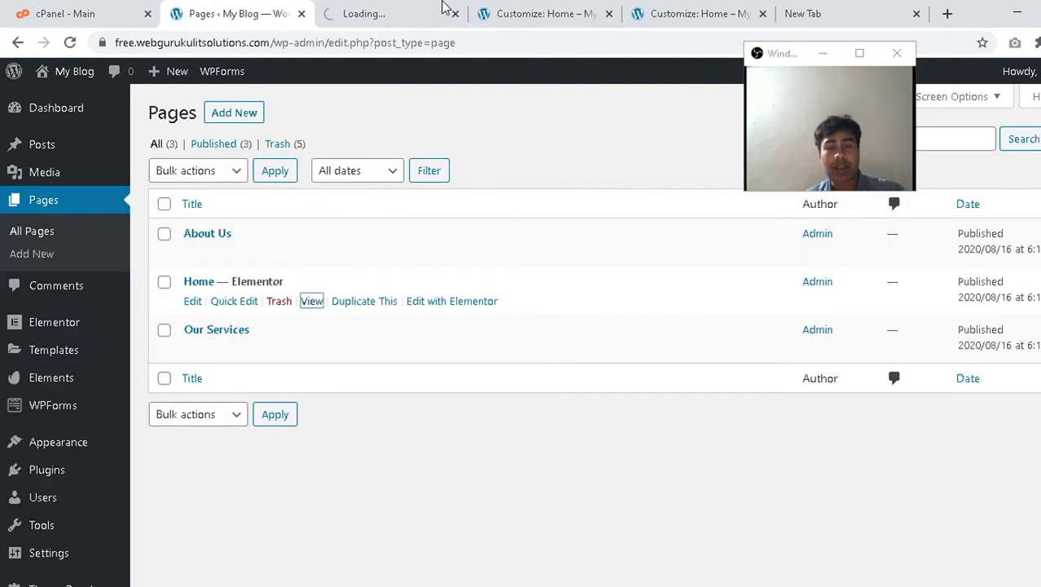
key("ctrl+Tab")
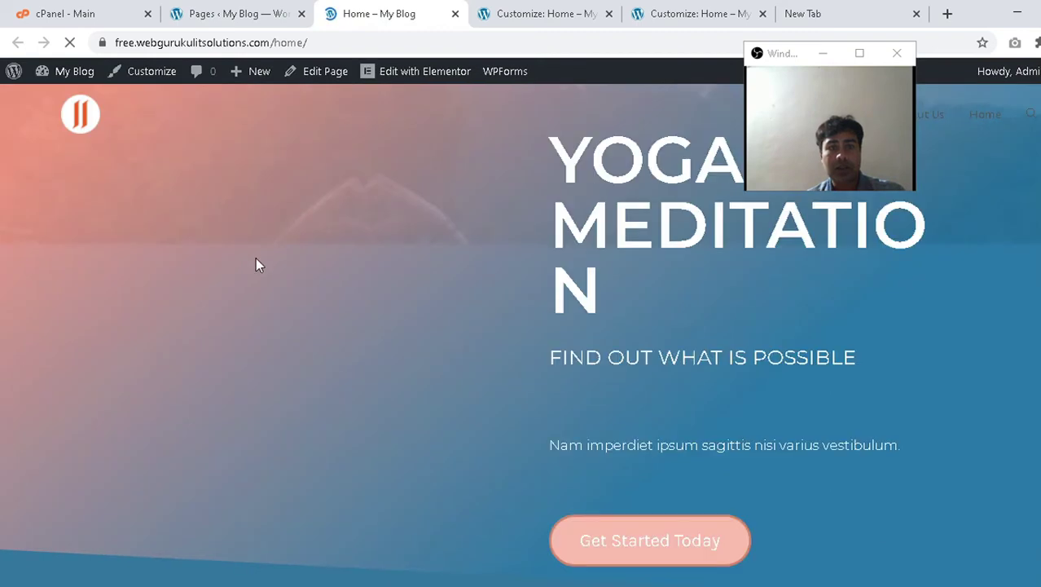
left_click_drag(805, 53, 797, 273)
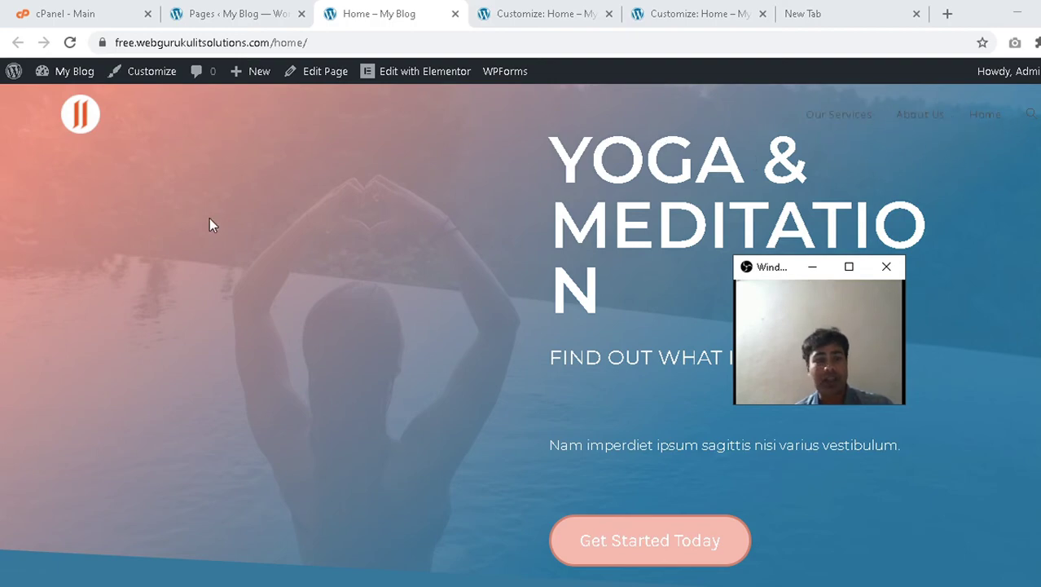
scroll(210, 223, "down", 15)
scroll(210, 225, "up", 15)
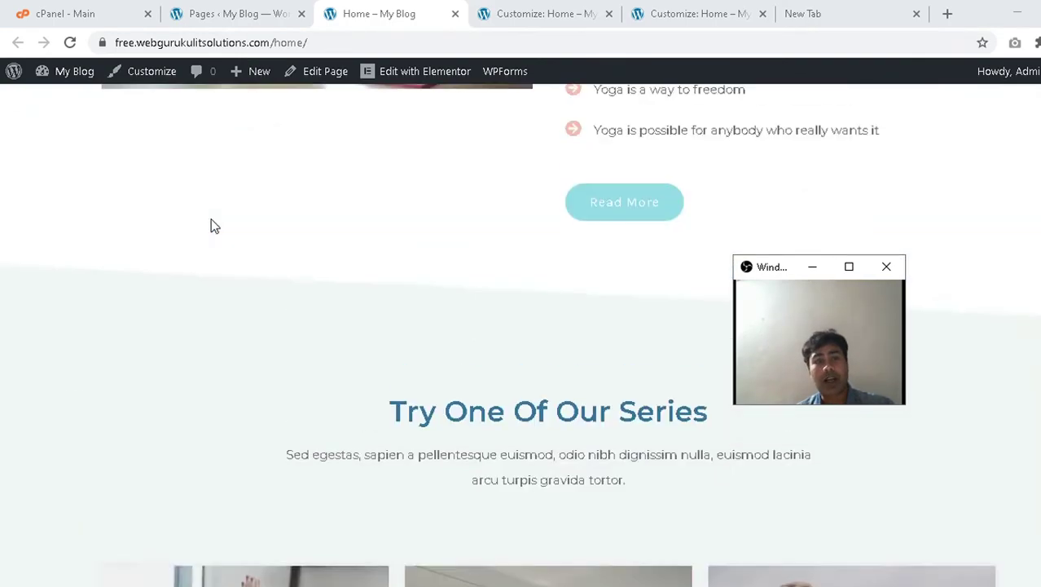
View the About Us page in a new tab and open it for editing.
left_click(239, 14)
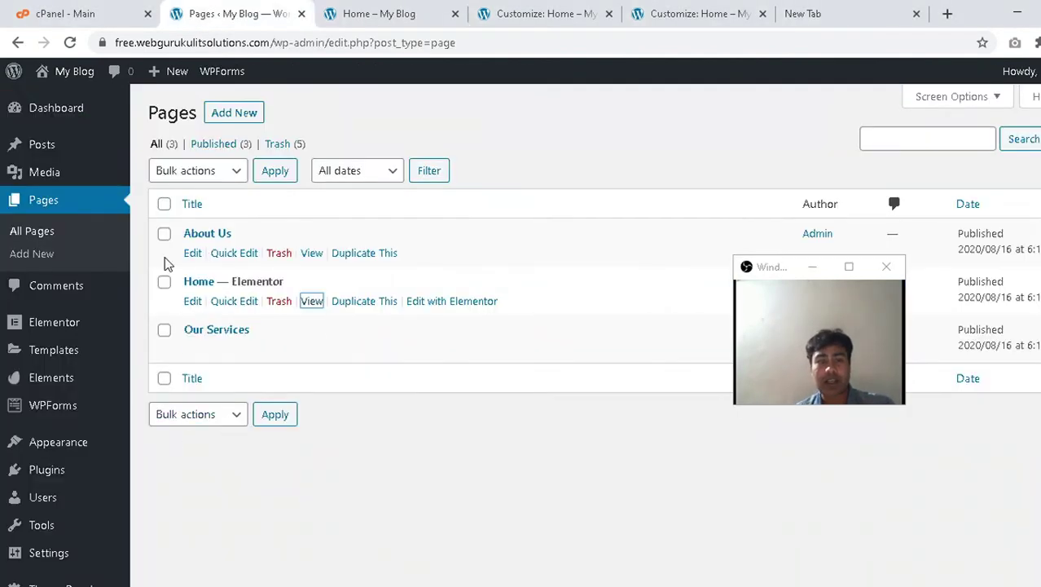
right_click(310, 253)
left_click(329, 268)
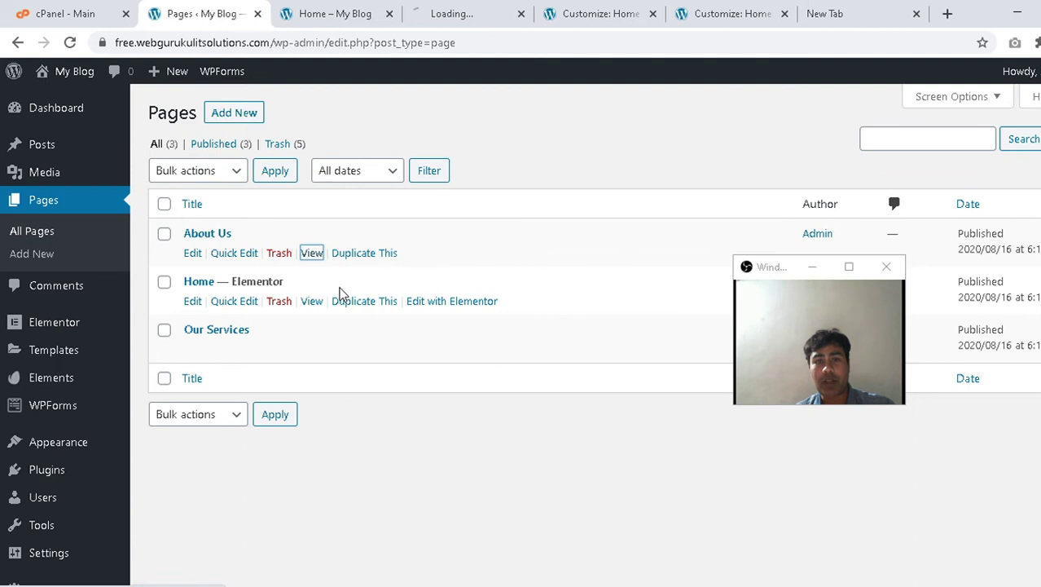
left_click(487, 10)
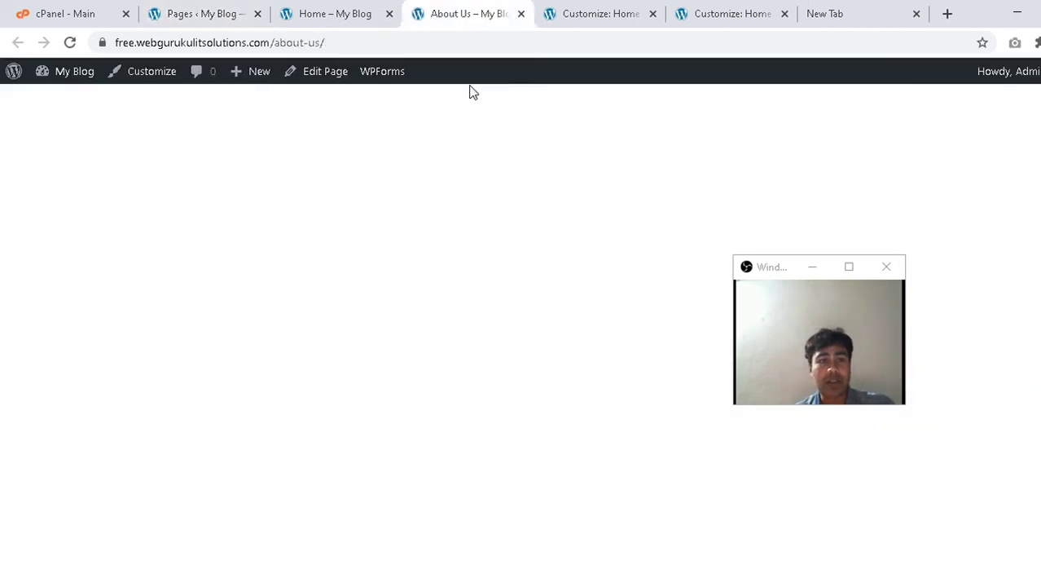
mouse_move(345, 76)
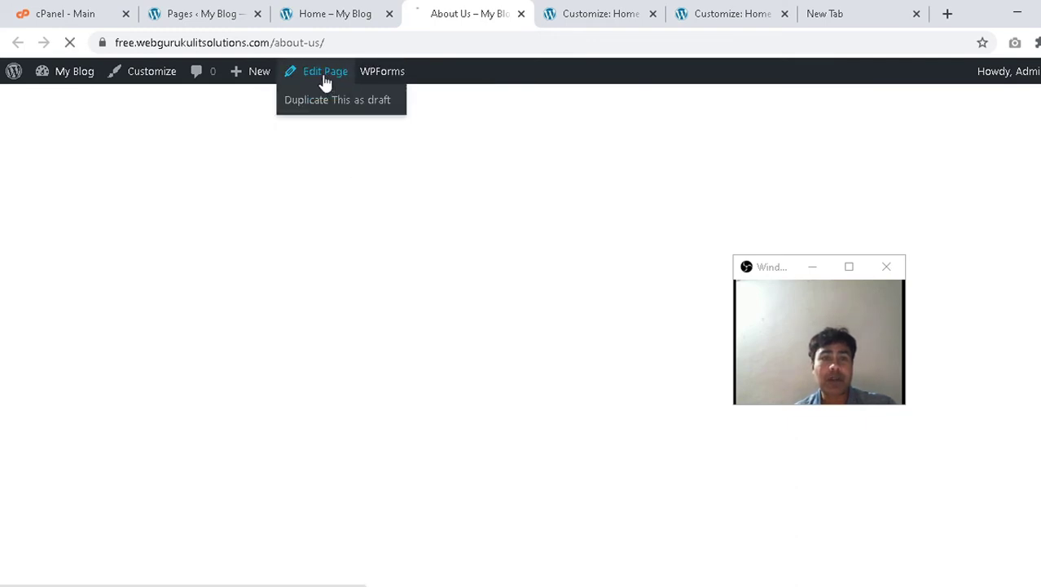
left_click(326, 78)
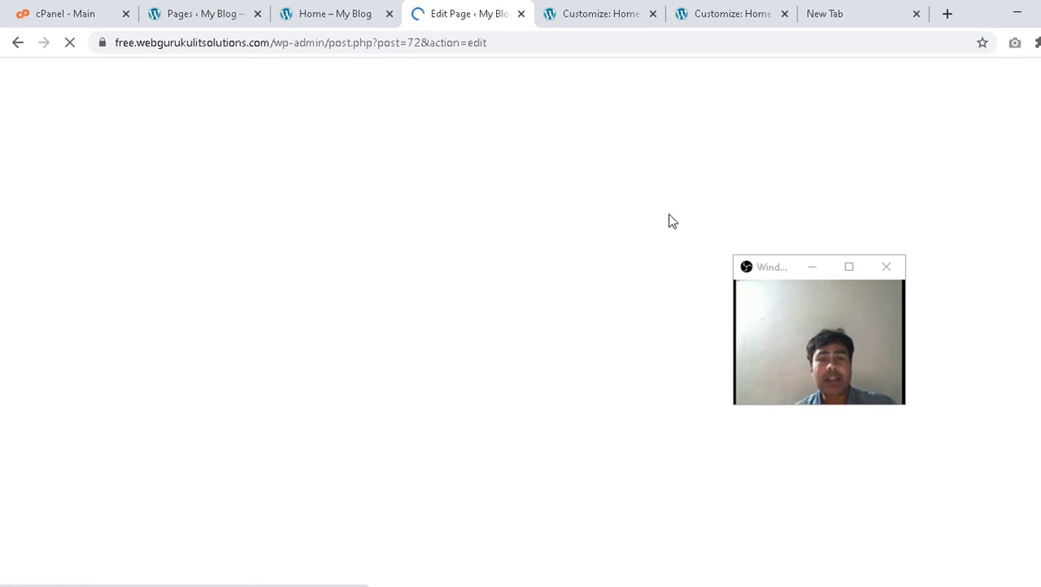
In the page's OceanWP header settings, set the top bar to Default, enable the header and choose the Transparent style.
scroll(488, 285, "down", 3)
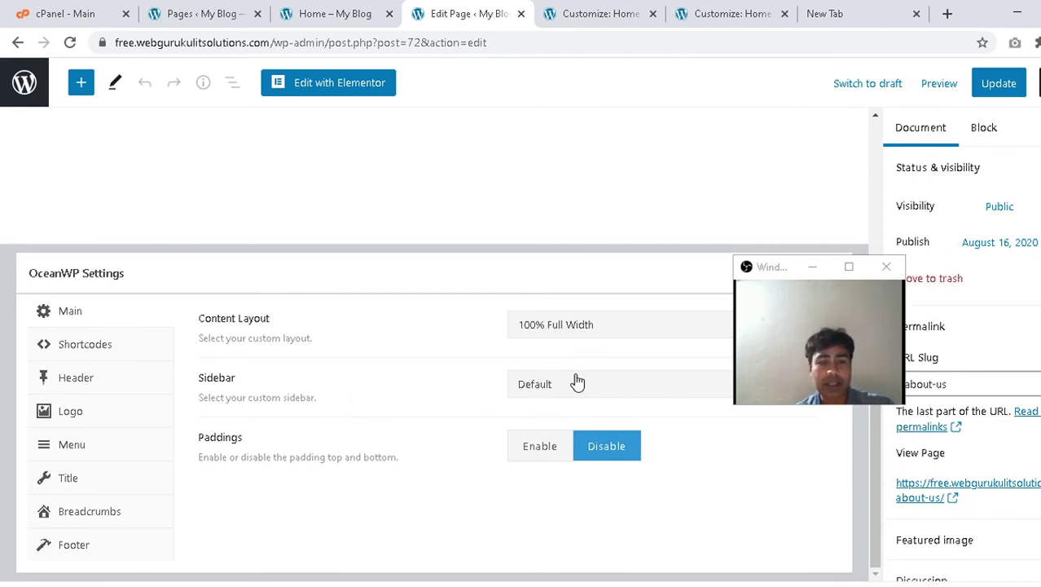
left_click(118, 386)
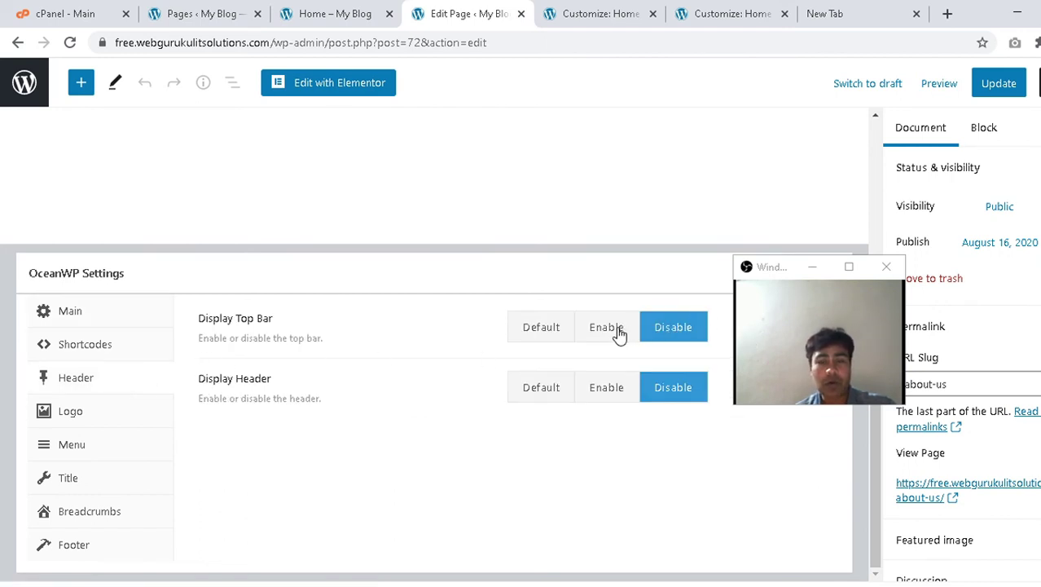
left_click(544, 336)
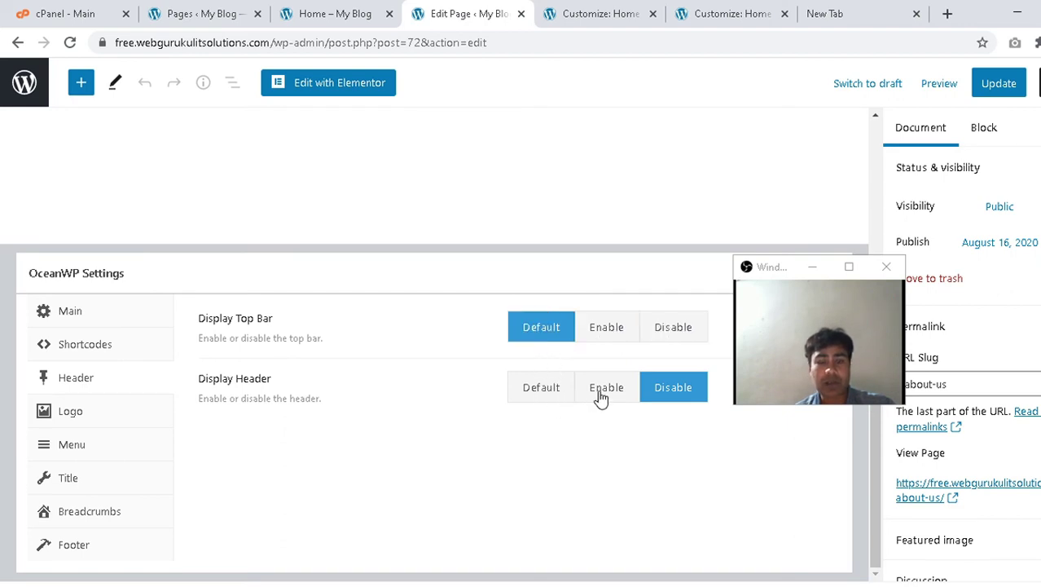
left_click(549, 395)
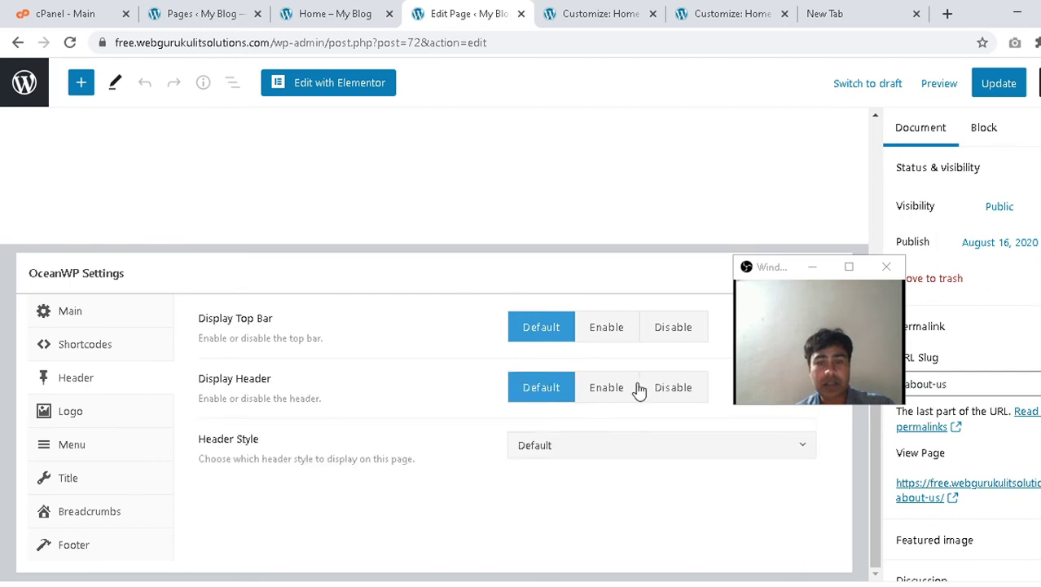
left_click(610, 391)
left_click(666, 449)
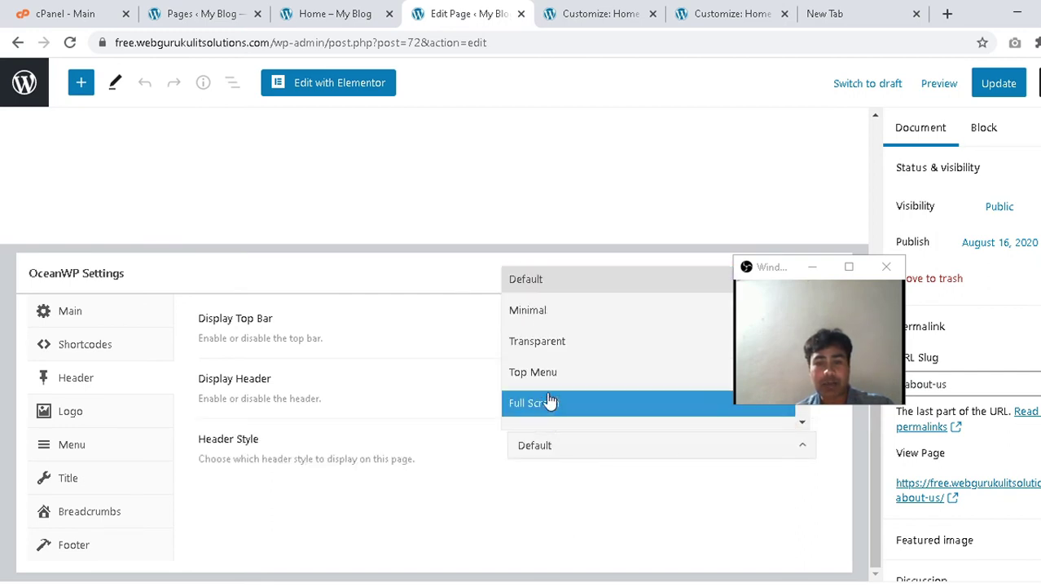
left_click(566, 341)
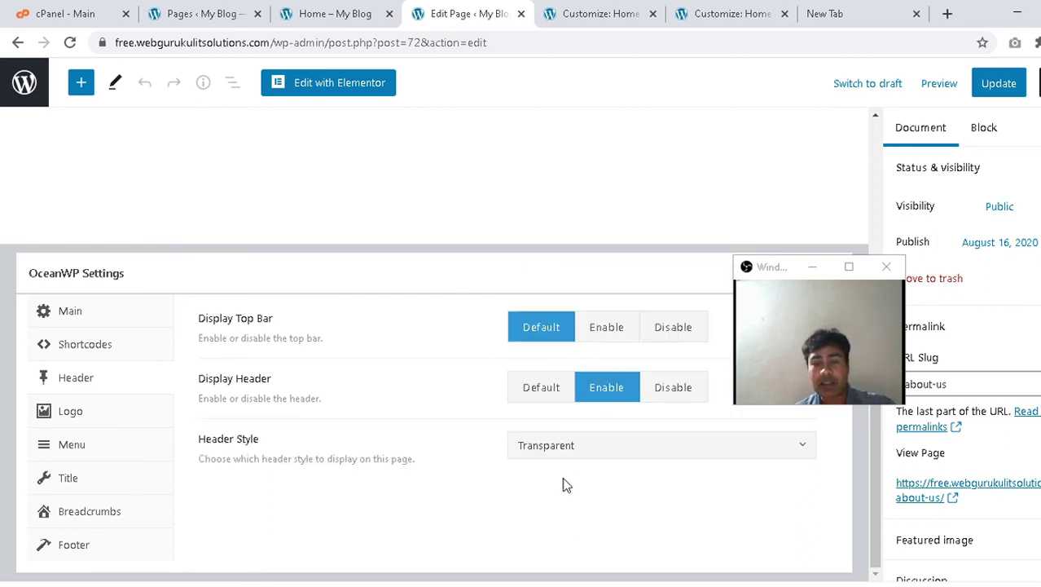
Set the page's main navigation menu to Main menu, review the title, breadcrumbs and footer settings, and update the page.
left_click(118, 455)
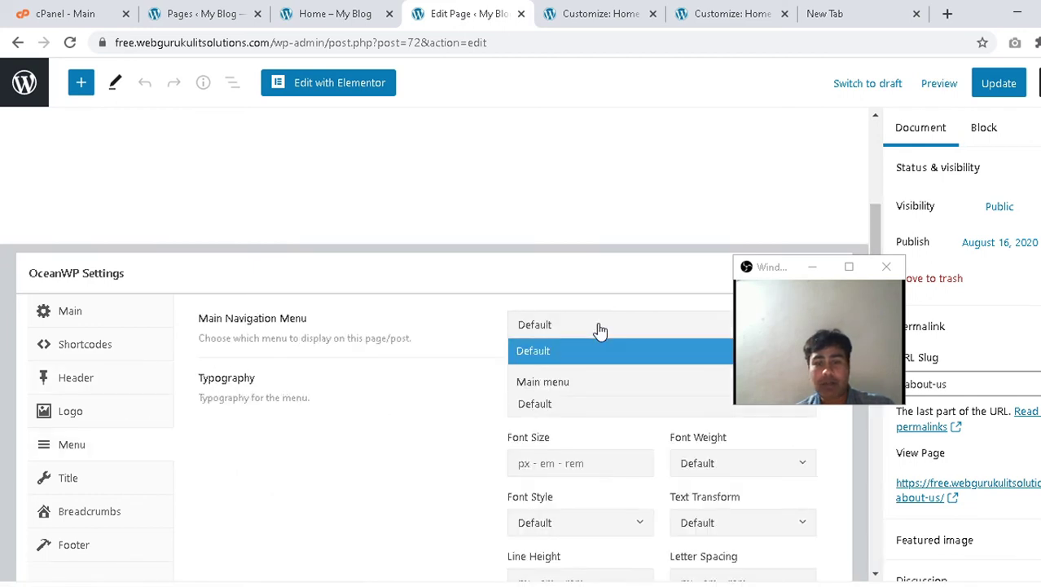
left_click(558, 382)
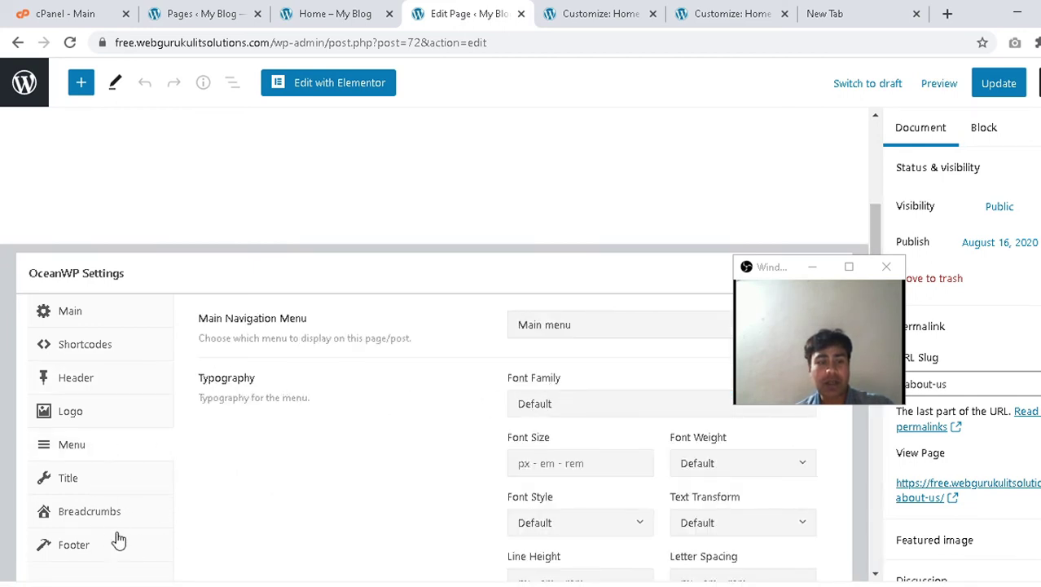
left_click(121, 479)
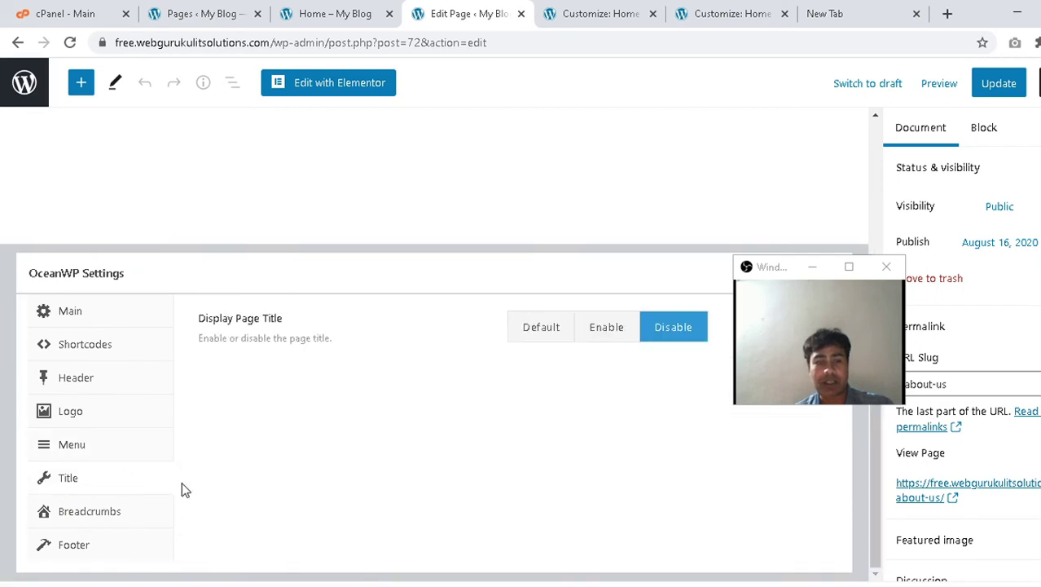
left_click(114, 512)
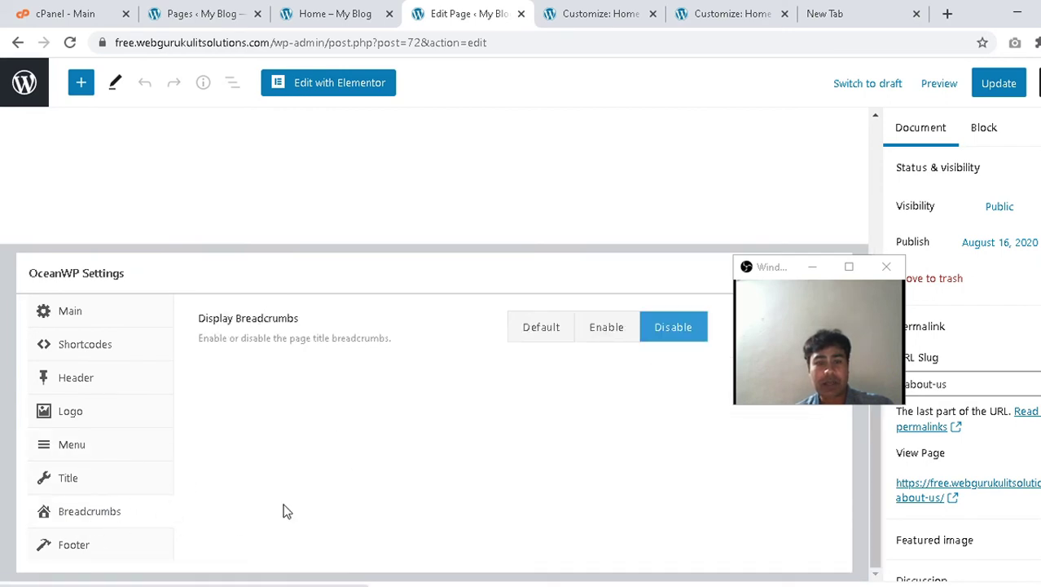
left_click(128, 545)
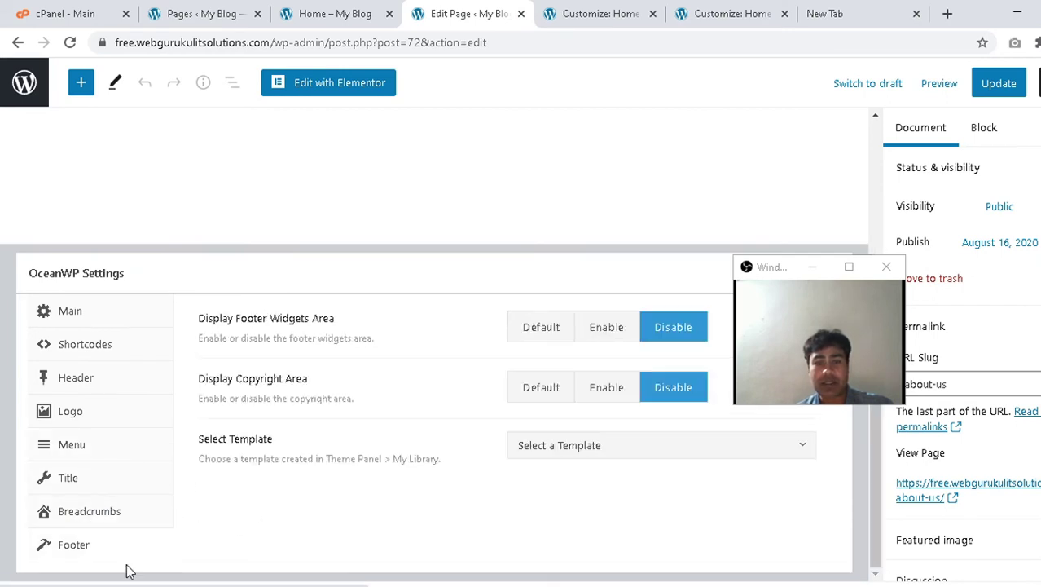
left_click(999, 83)
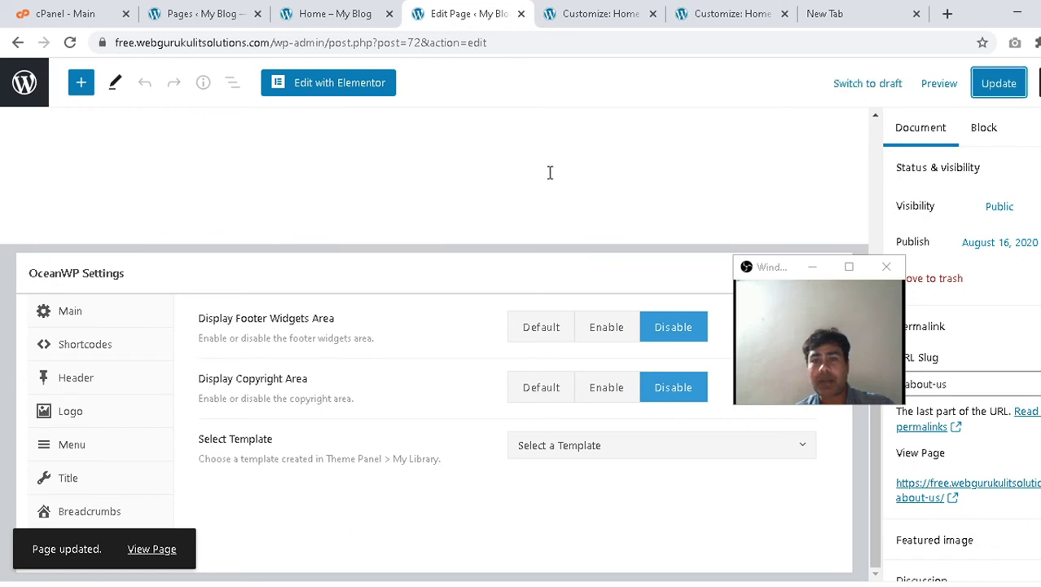
Open the About Us page in Elementor and check the saved templates in its library.
left_click(343, 91)
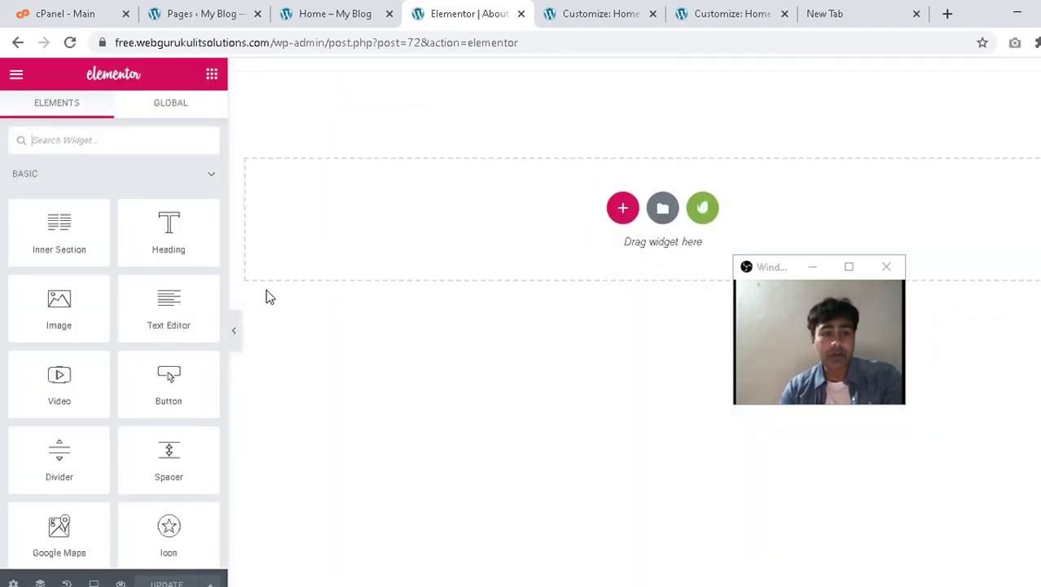
left_click(663, 210)
left_click(634, 105)
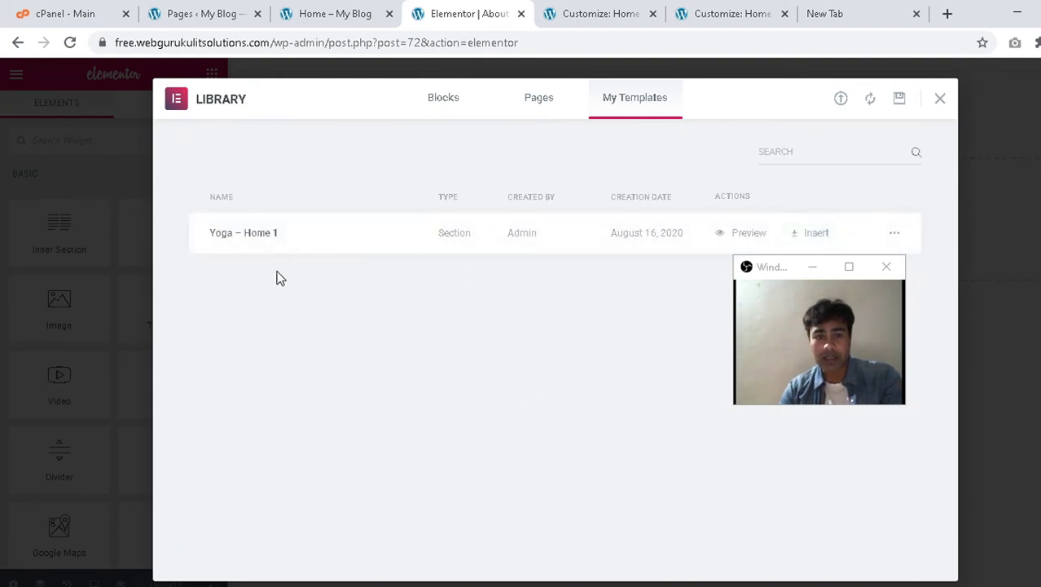
left_click(940, 99)
Insert the Yoga - About 1 template from the installed Yoga Studio kit into the About Us page.
left_click(702, 208)
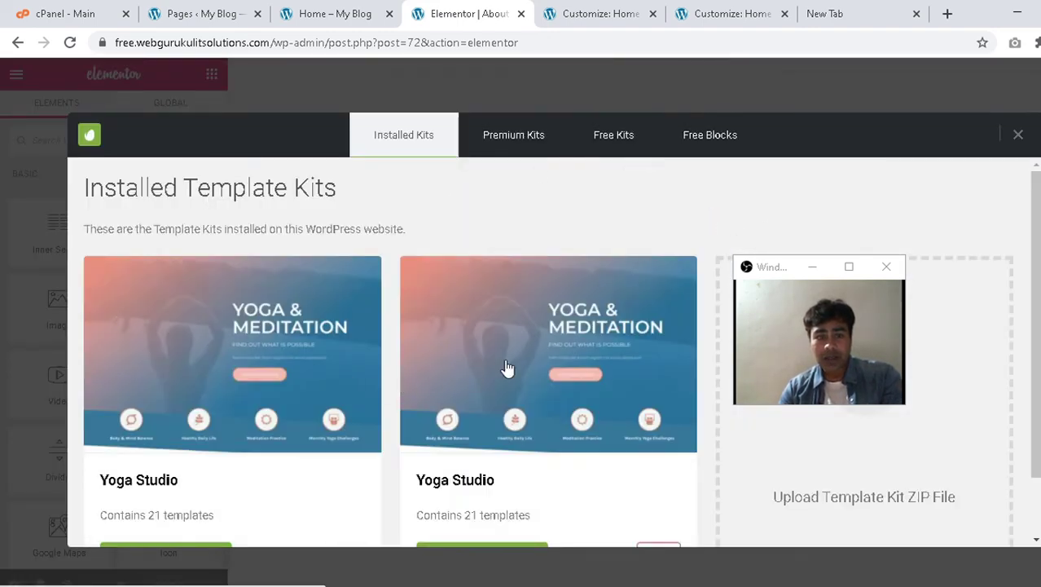
scroll(506, 368, "down", 1)
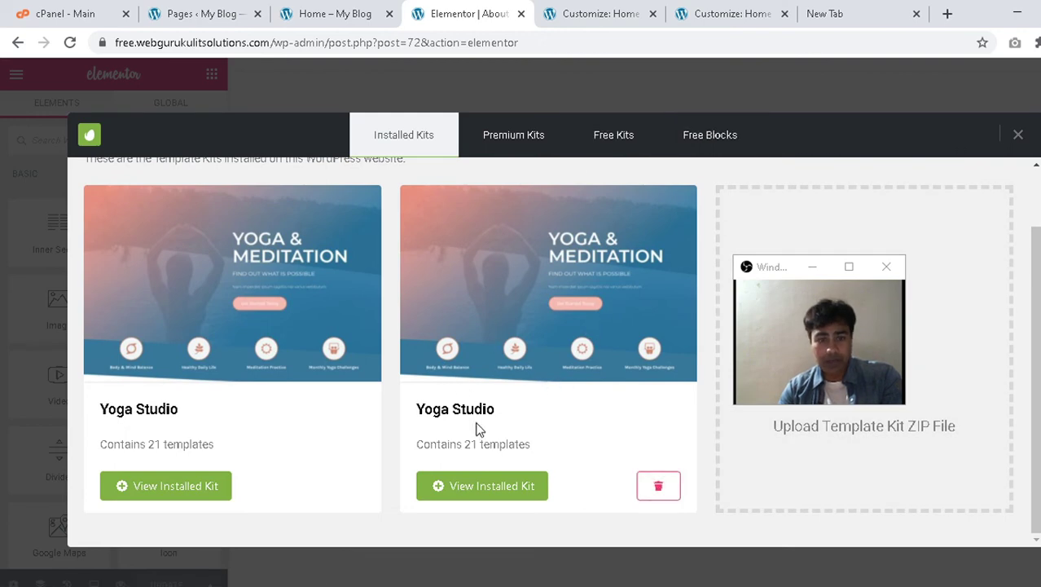
scroll(484, 425, "up", 1)
scroll(484, 426, "down", 1)
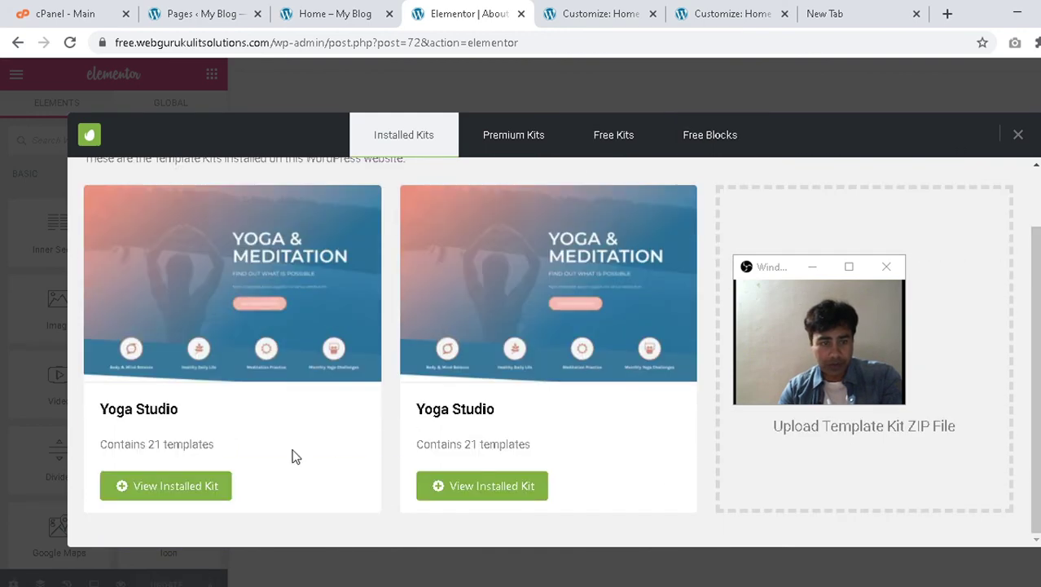
left_click(167, 489)
scroll(530, 374, "down", 2)
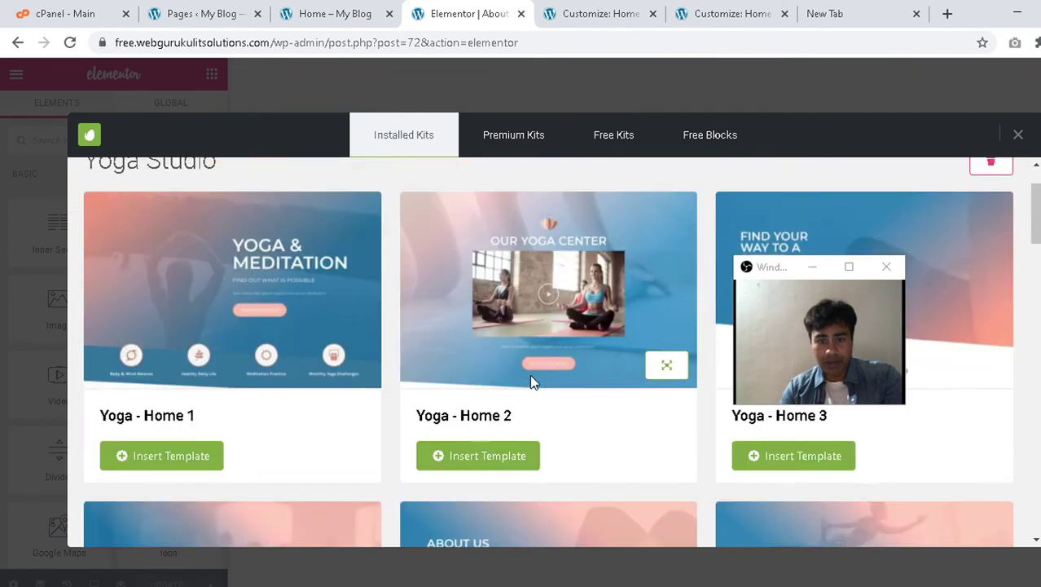
scroll(529, 374, "down", 3)
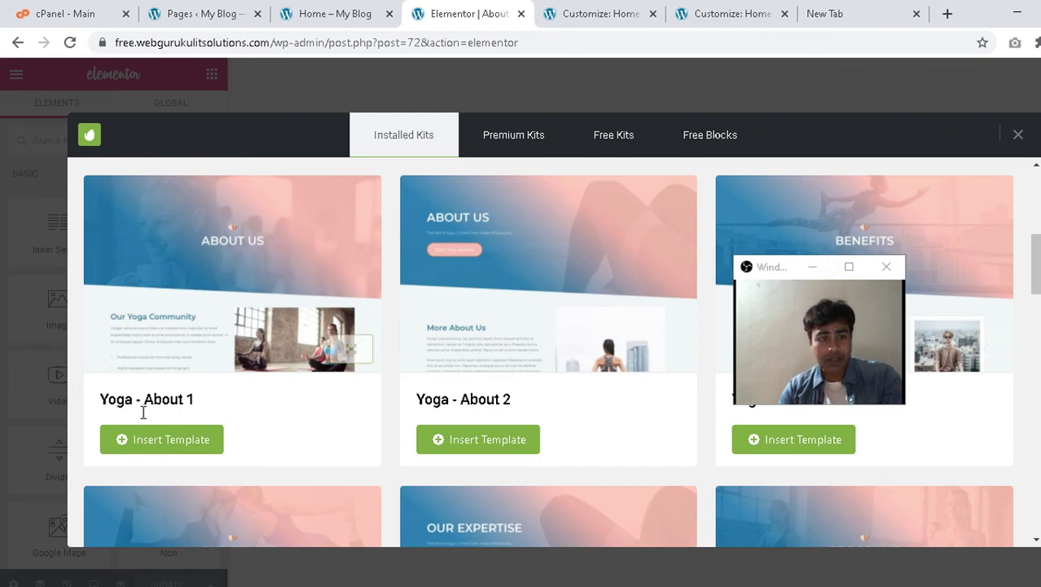
left_click(175, 439)
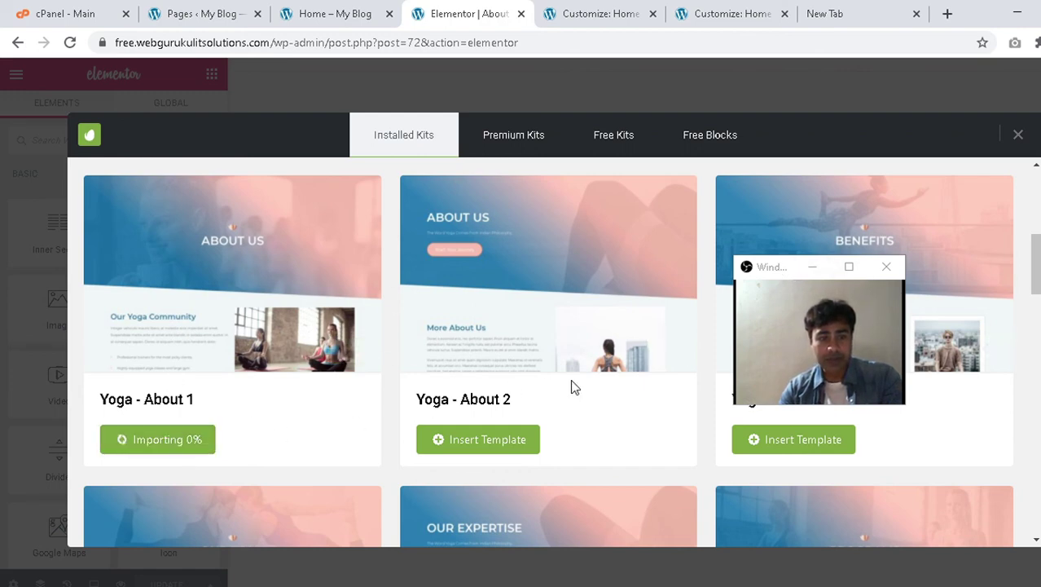
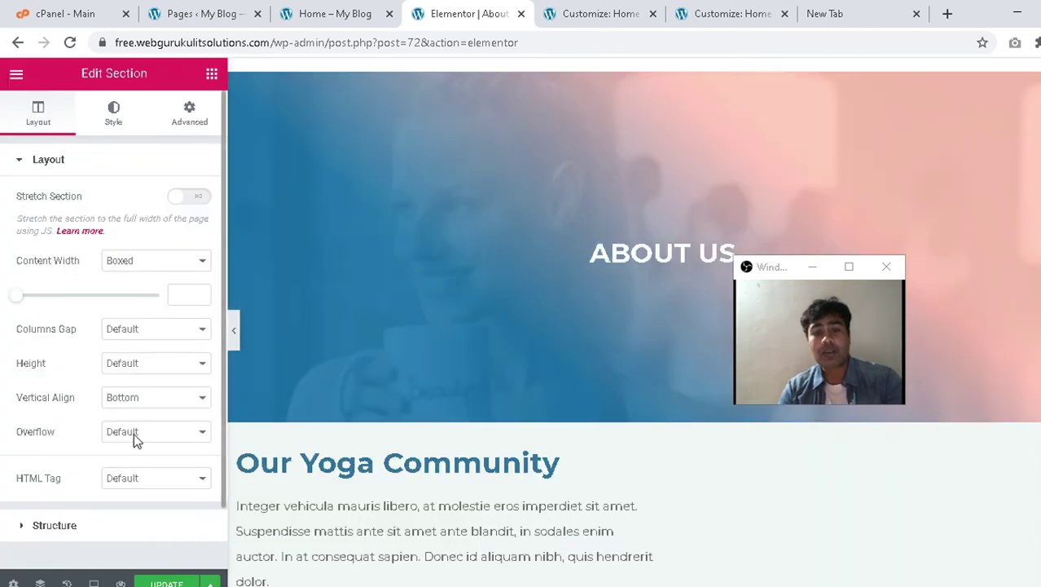
Review the inserted template in the editor, open the live About Us page in a new tab and look through it.
scroll(458, 414, "down", 5)
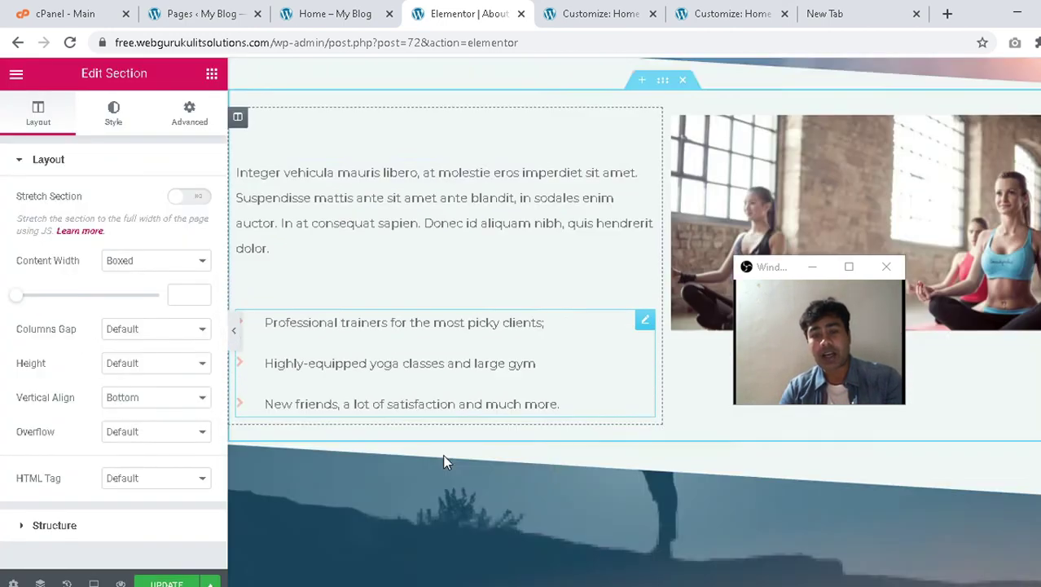
scroll(557, 407, "down", 3)
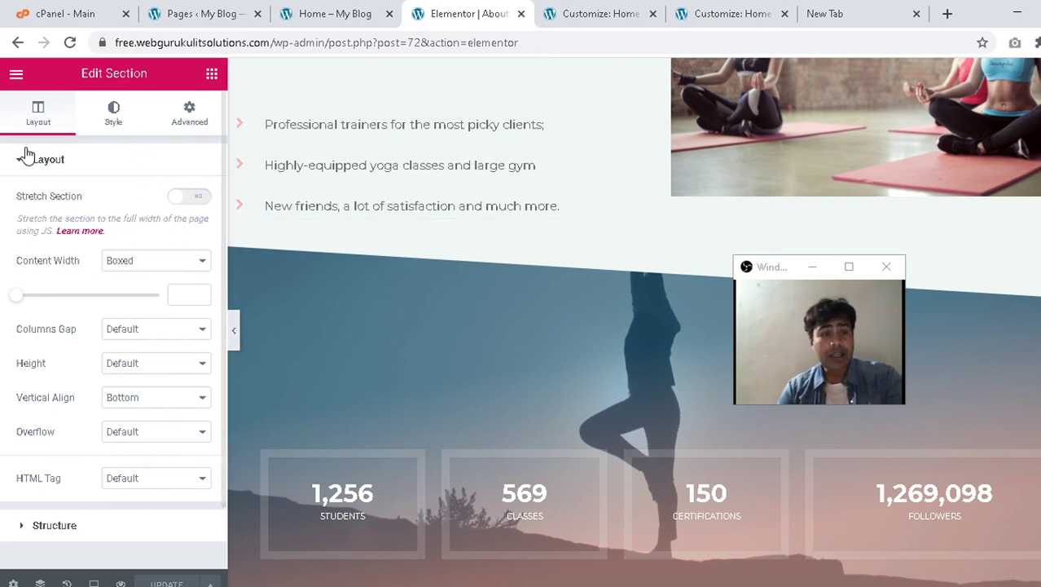
left_click(16, 74)
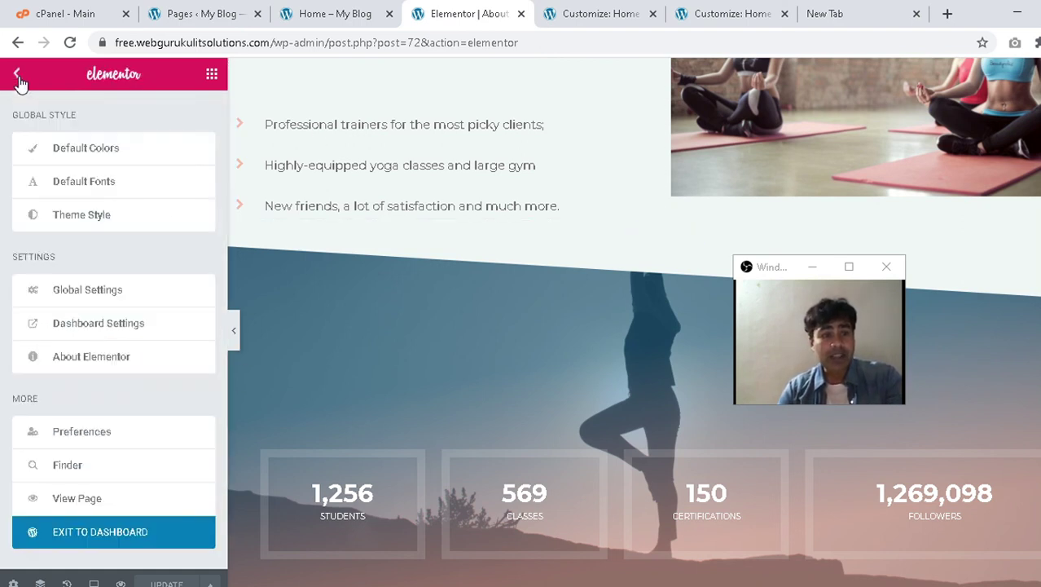
right_click(93, 501)
left_click(152, 371)
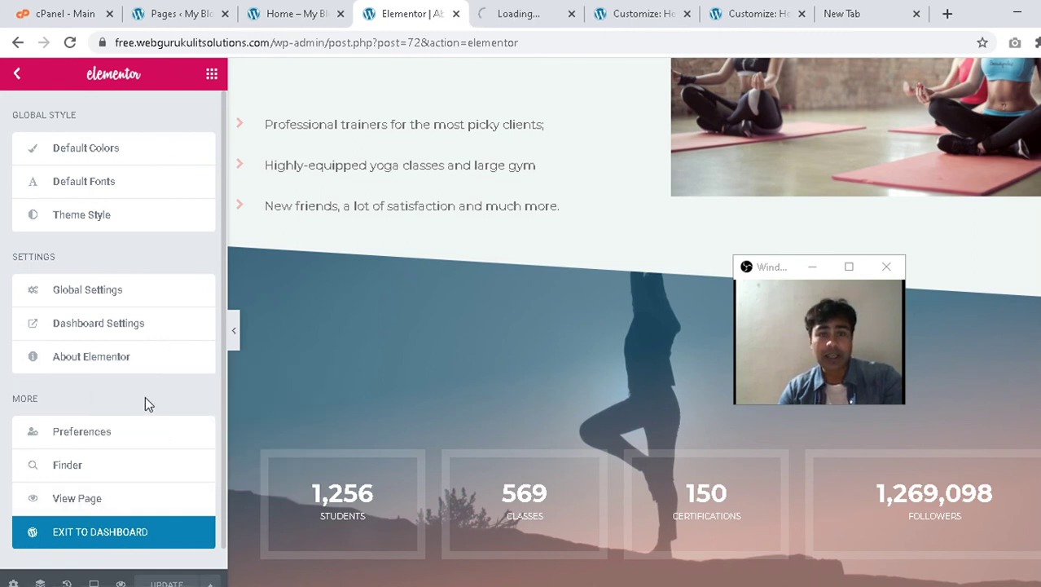
left_click(534, 14)
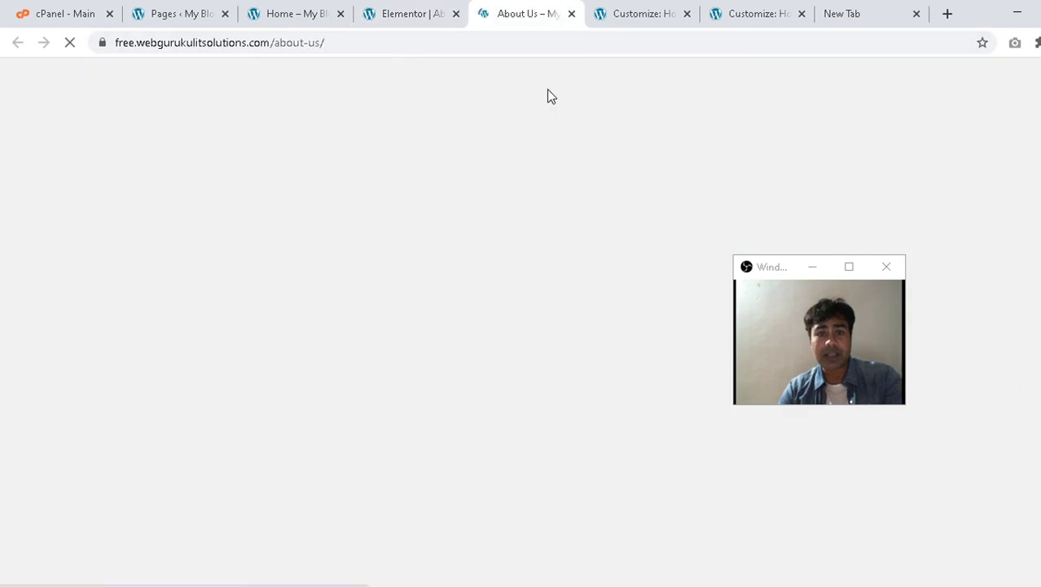
scroll(308, 278, "down", 5)
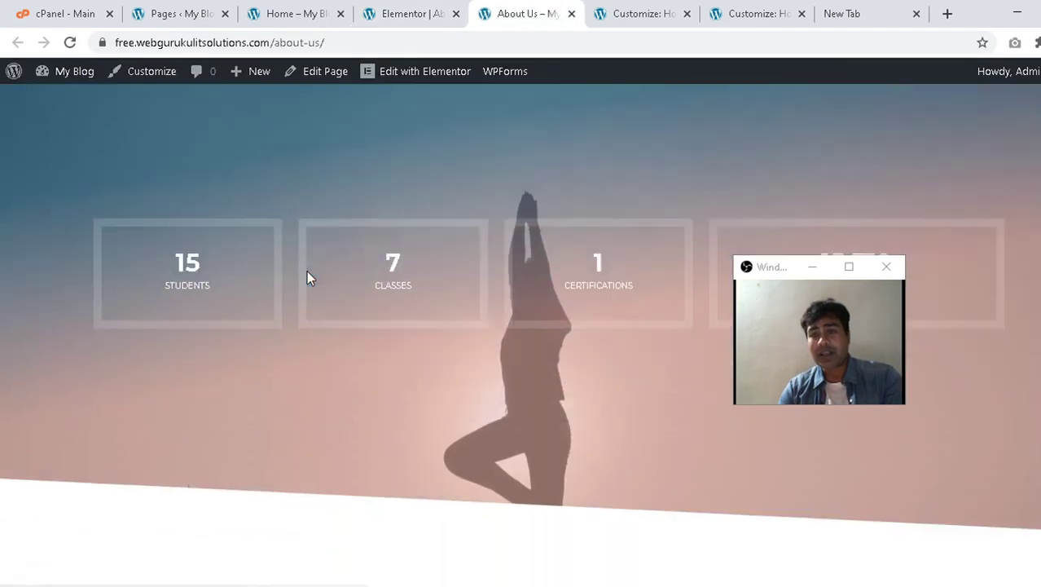
scroll(307, 271, "up", 6)
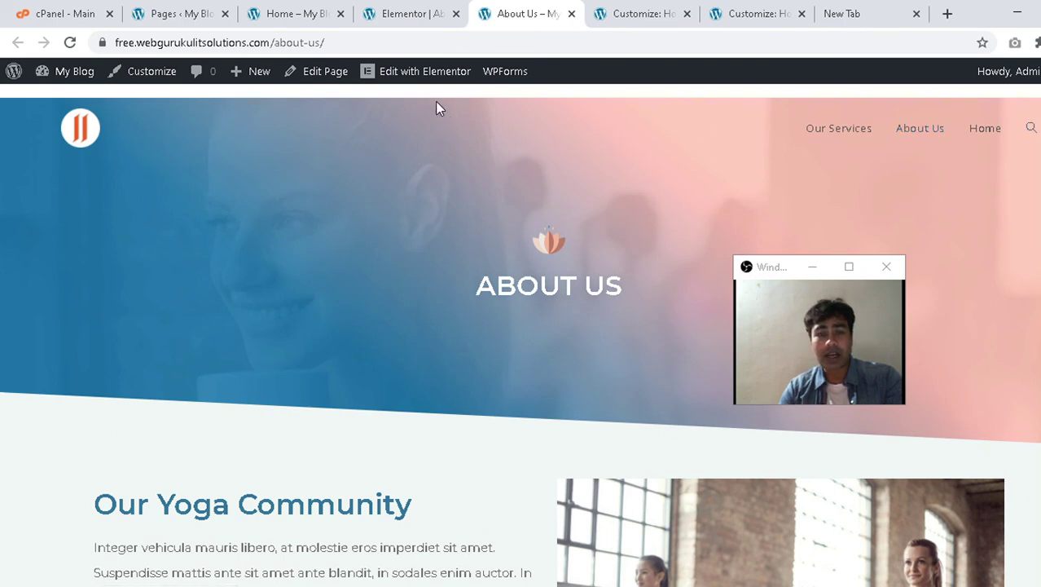
Return to the WordPress pages list and open the About Us page for editing.
left_click(440, 6)
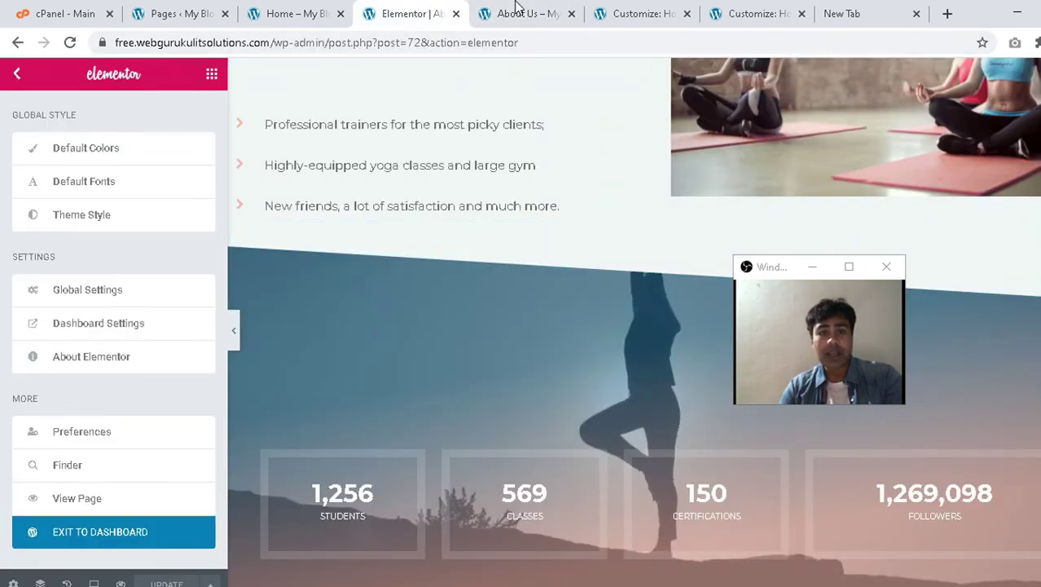
left_click(283, 7)
left_click(180, 6)
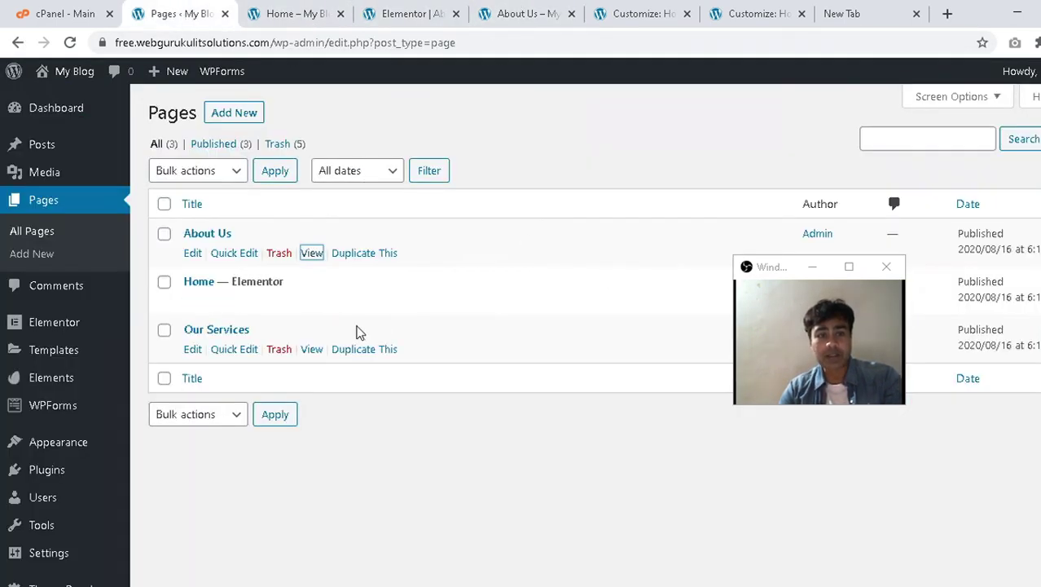
left_click(194, 254)
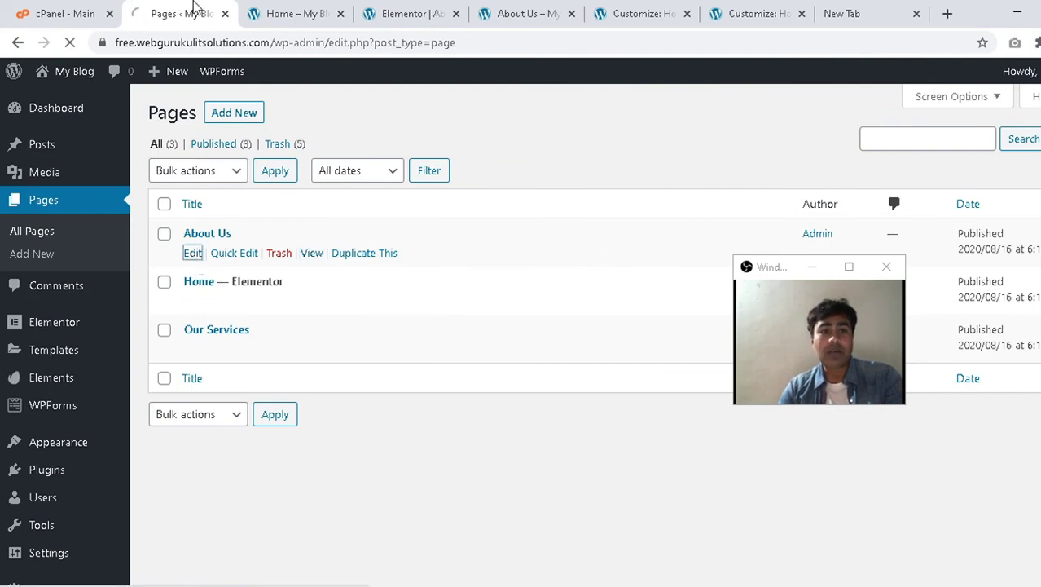
Check the header on the live Home page, follow its About Us link and review the page's hero section in Elementor.
left_click(289, 13)
scroll(262, 232, "down", 4)
scroll(262, 291, "up", 6)
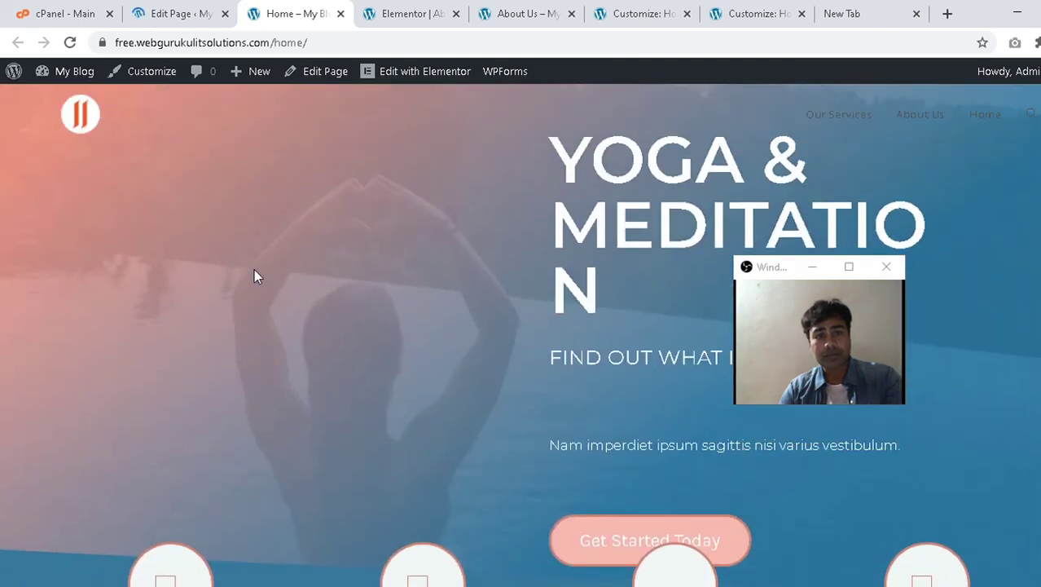
left_click(923, 121)
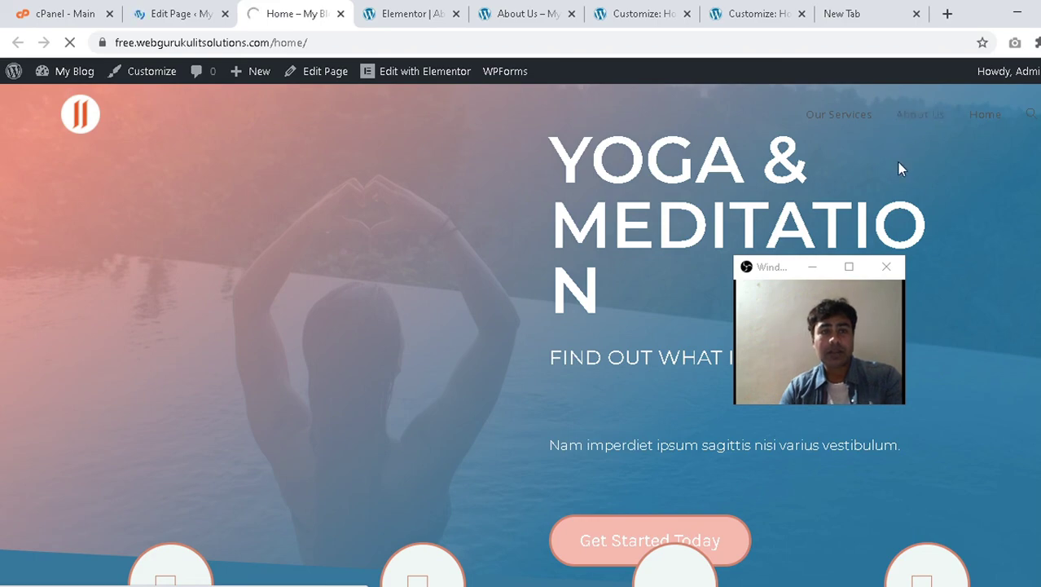
left_click(407, 13)
scroll(515, 189, "up", 6)
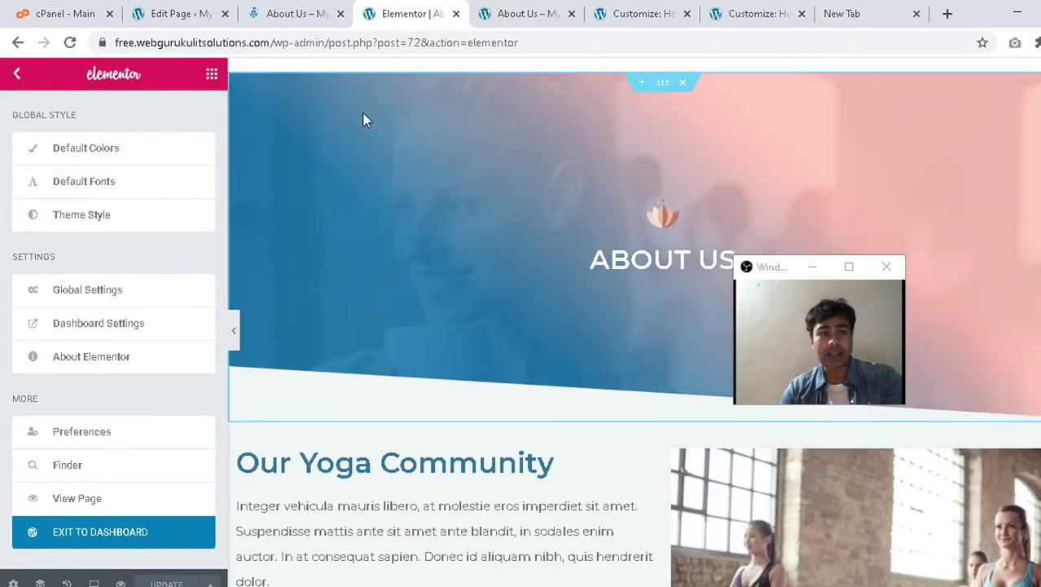
In the About Us page's OceanWP header settings, disable the top bar and update the page.
left_click(199, 13)
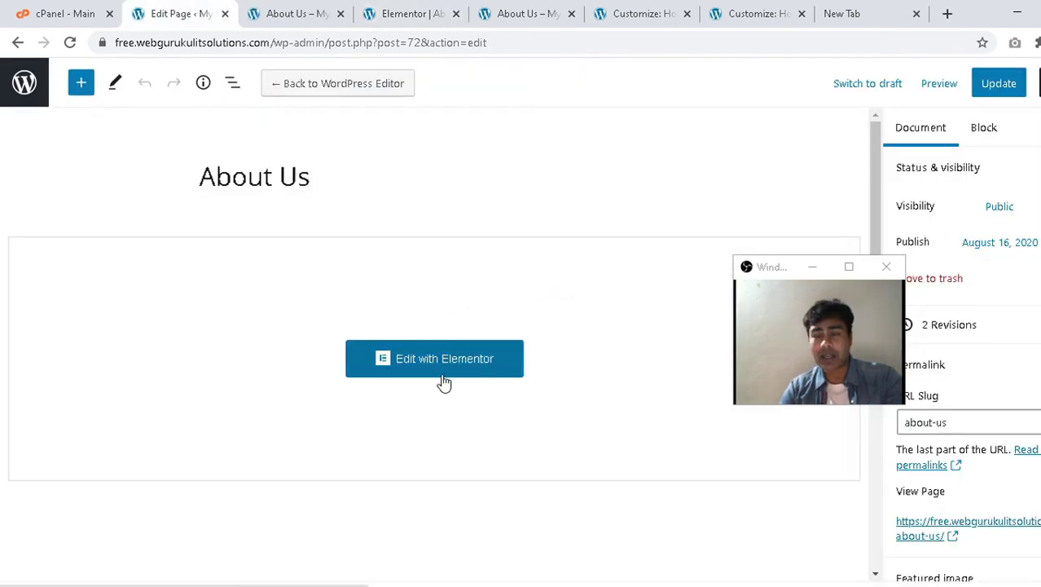
scroll(376, 369, "down", 5)
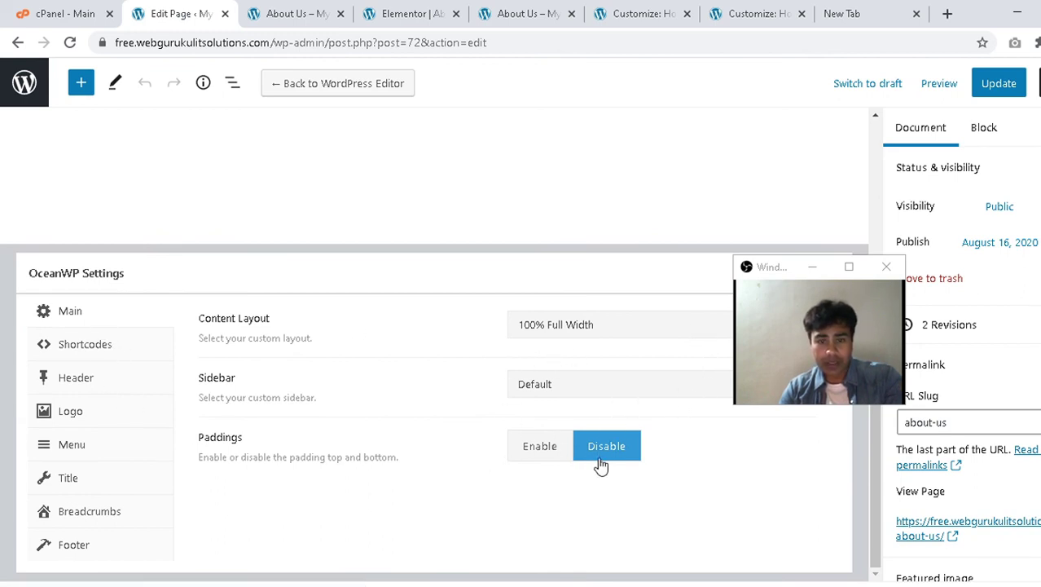
left_click(112, 386)
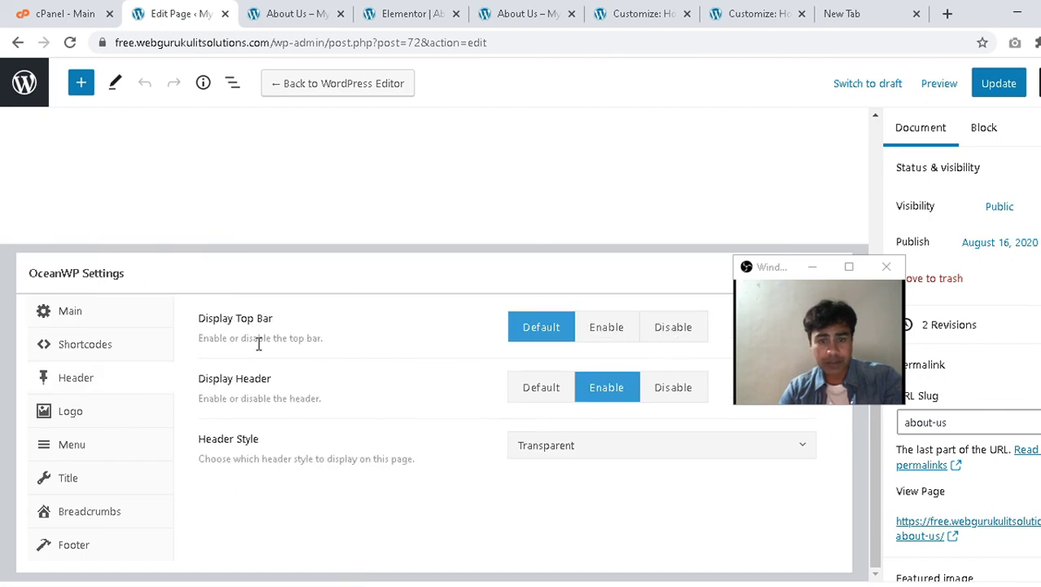
left_click(662, 337)
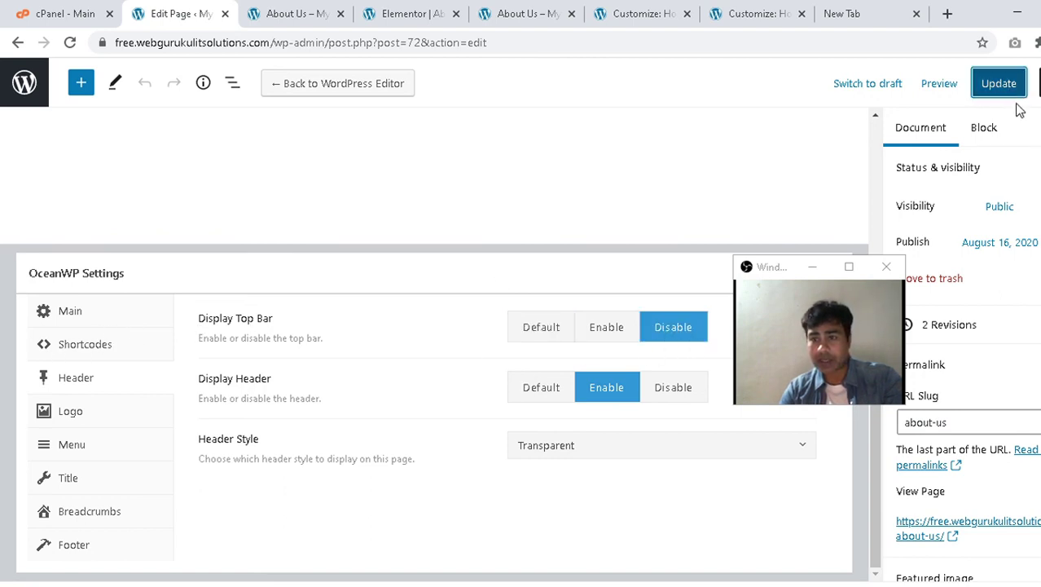
left_click(999, 83)
Reload the live About Us page and examine its header and the sections down to the testimonials.
left_click(409, 10)
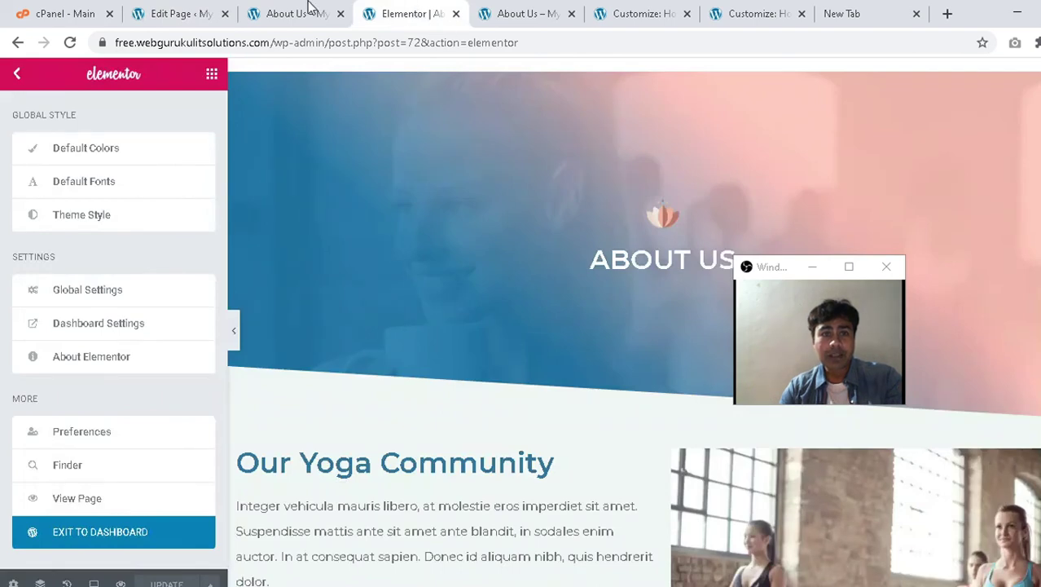
left_click(309, 9)
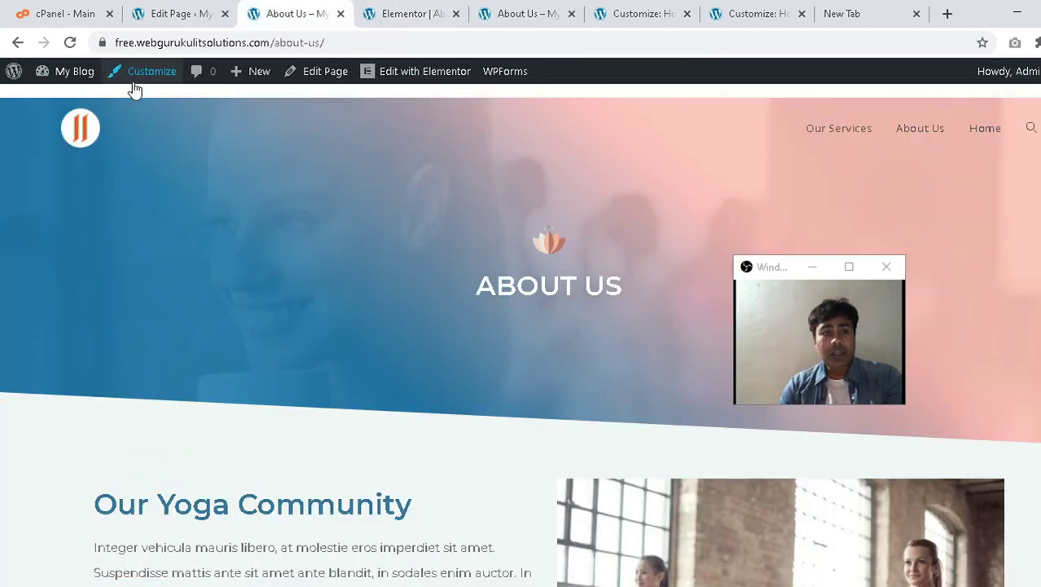
left_click(70, 42)
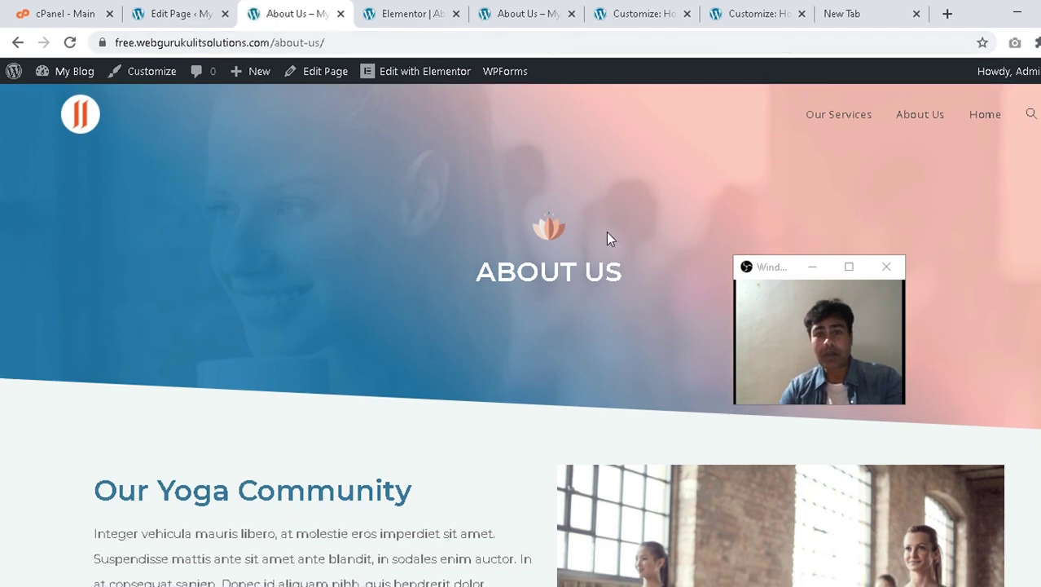
left_click(159, 7)
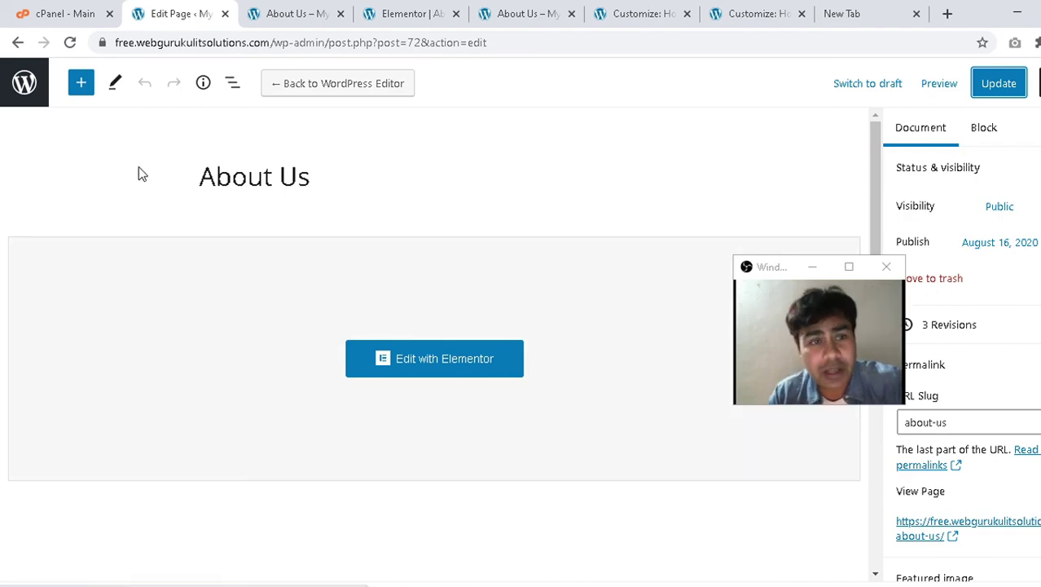
left_click(295, 14)
scroll(348, 262, "down", 6)
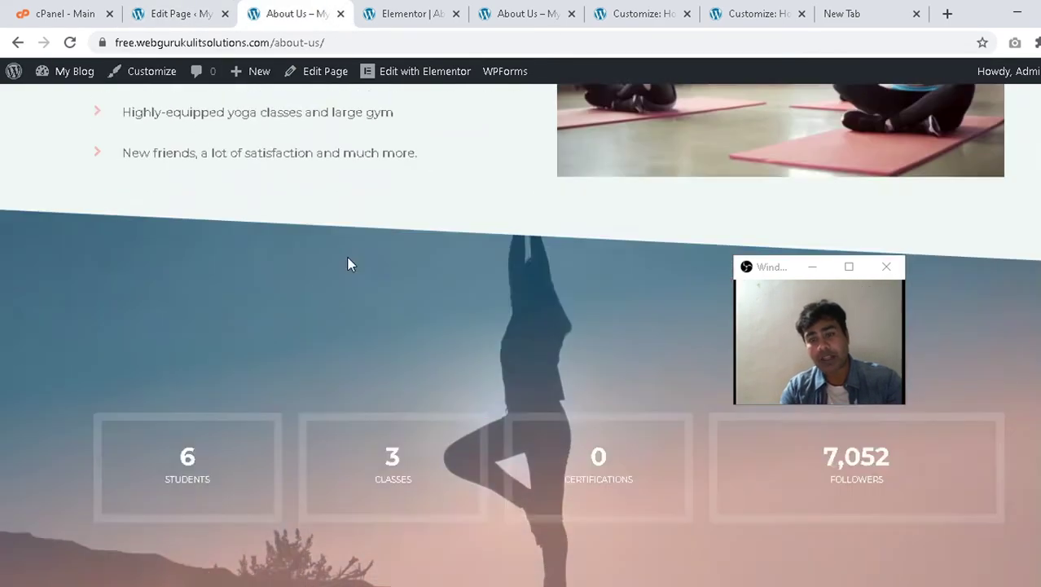
scroll(348, 262, "down", 10)
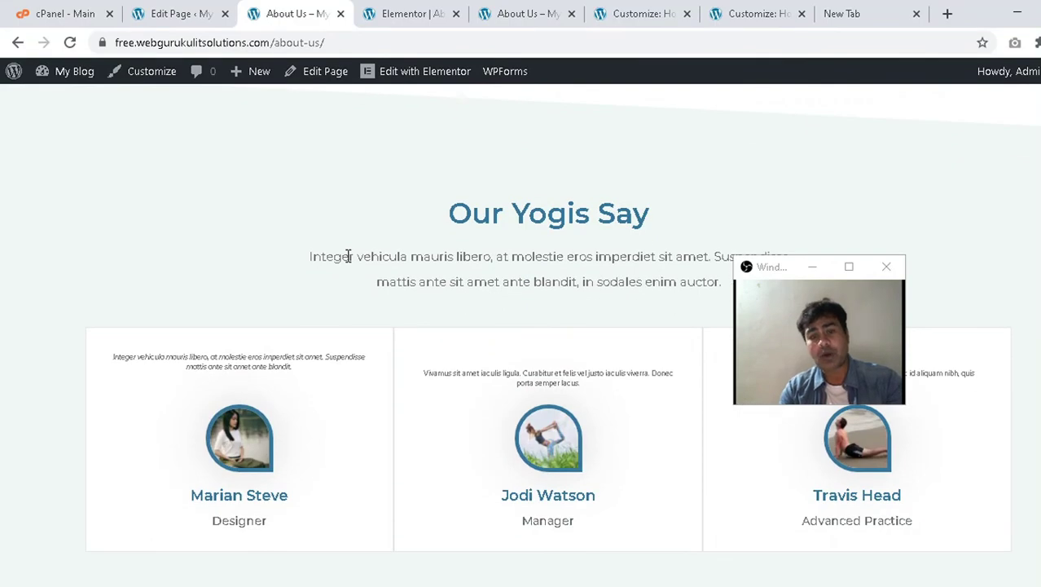
scroll(349, 259, "up", 15)
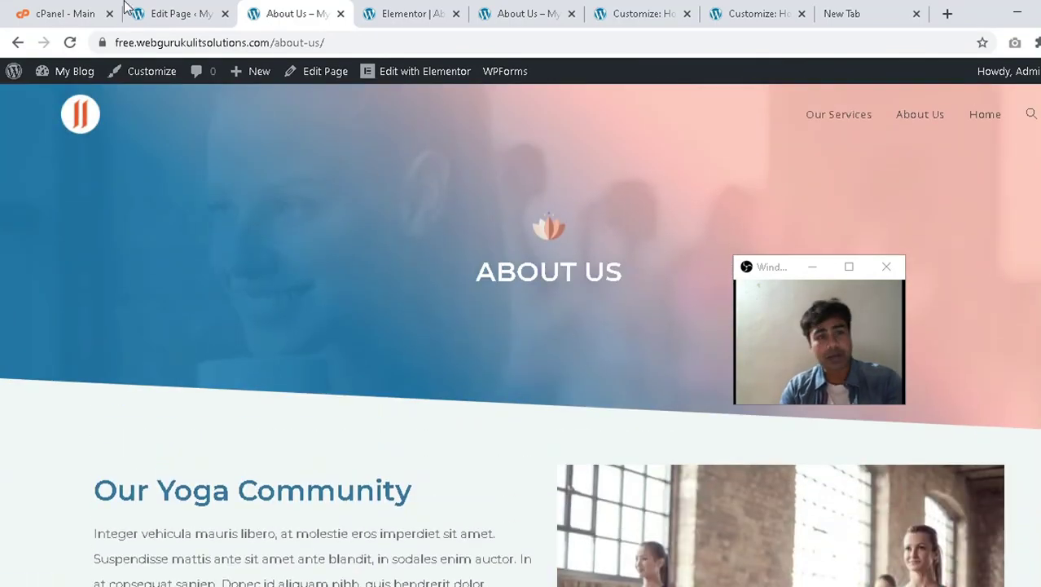
Compare the page's OceanWP header settings with the header on the live About Us page.
left_click(163, 14)
left_click(312, 7)
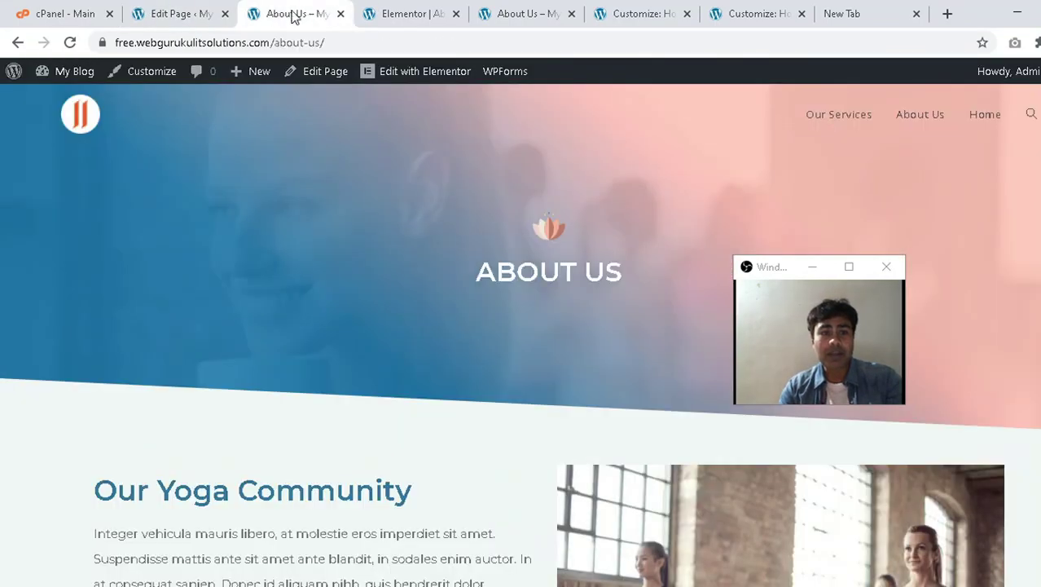
left_click(174, 10)
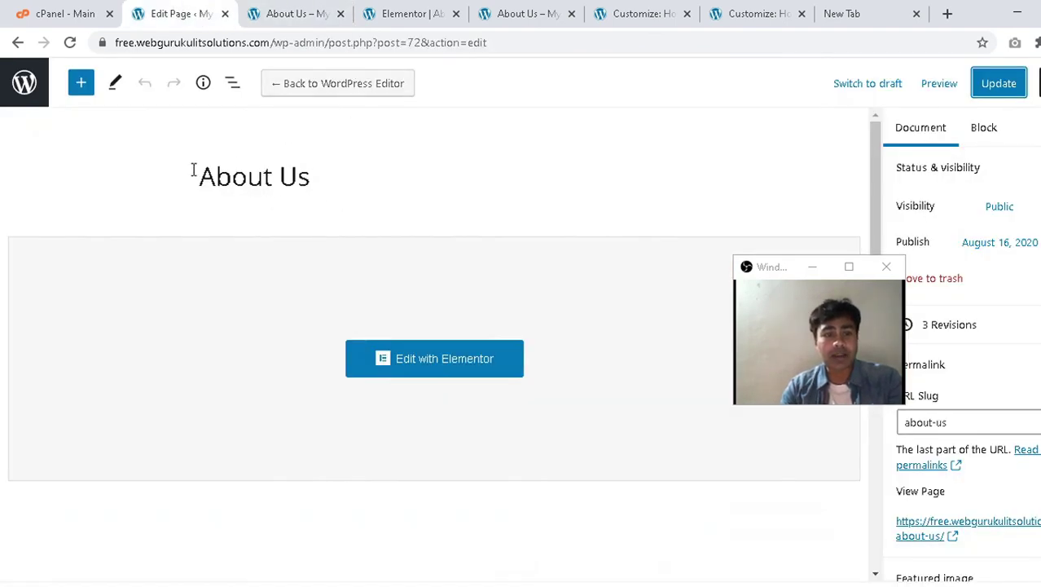
scroll(360, 355, "down", 7)
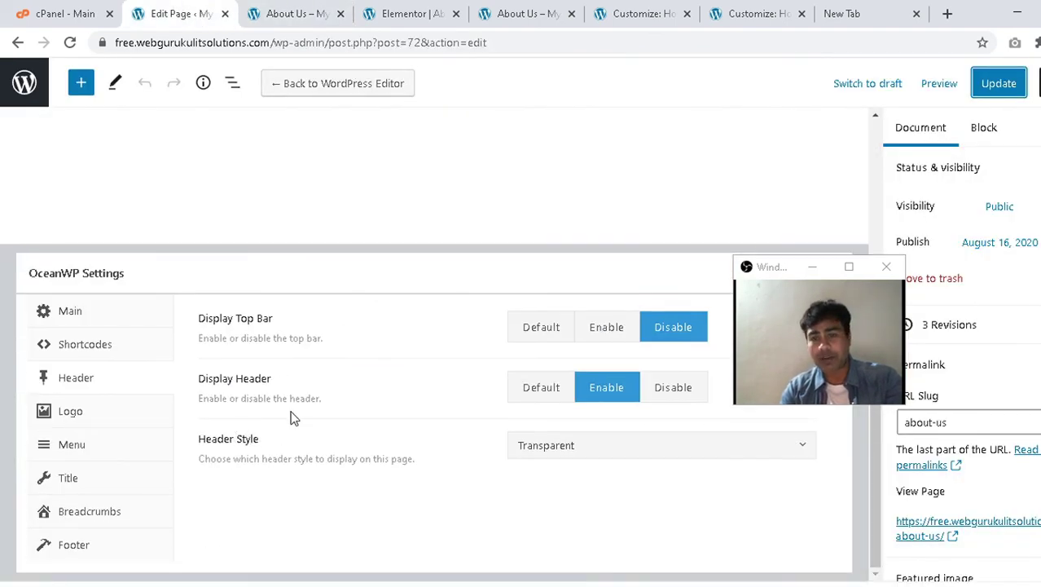
scroll(293, 418, "up", 5)
left_click(294, 13)
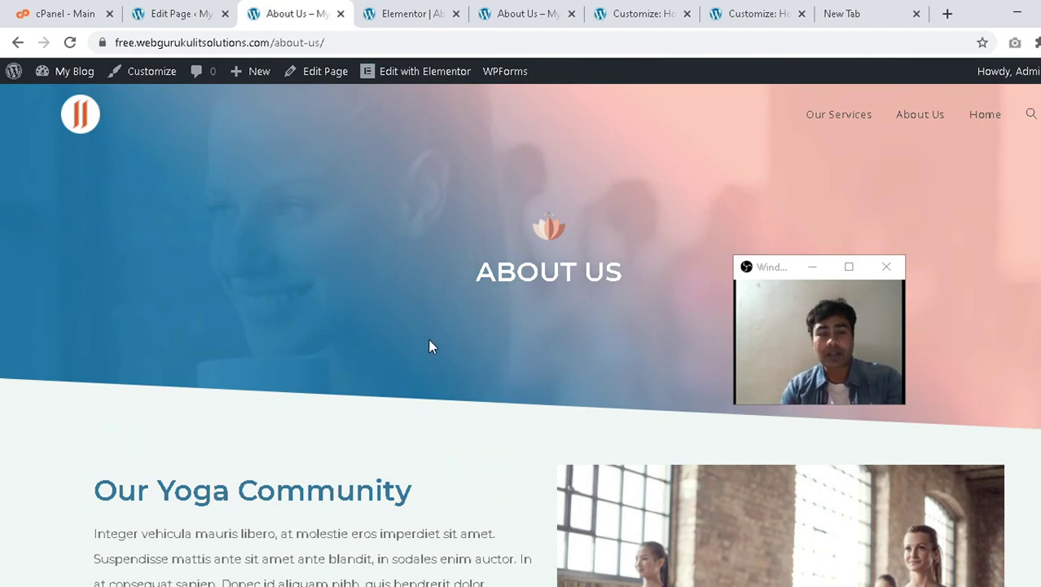
left_click(414, 6)
left_click(512, 10)
left_click(635, 12)
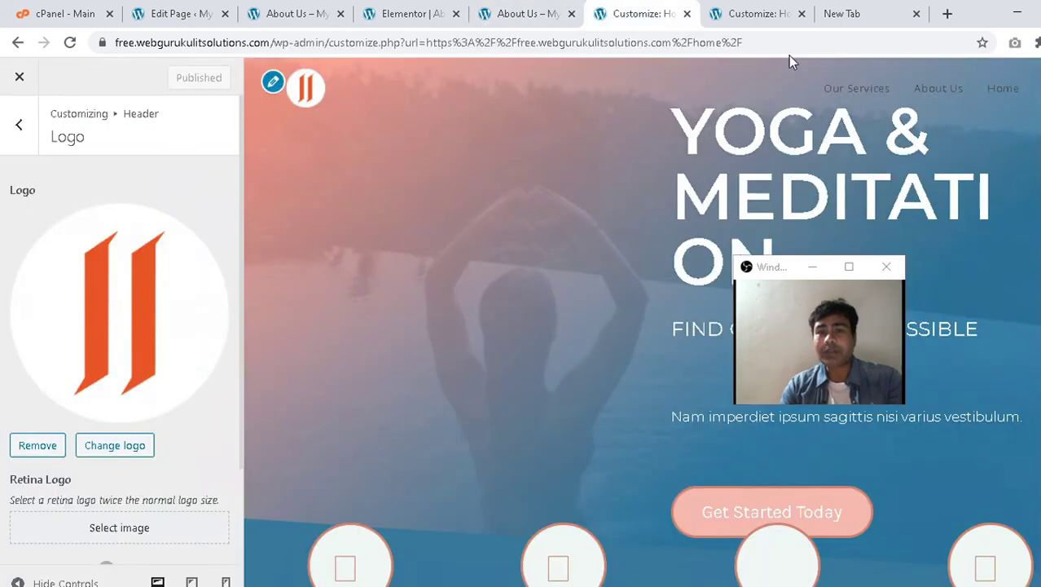
left_click(760, 10)
left_click(629, 12)
left_click(536, 9)
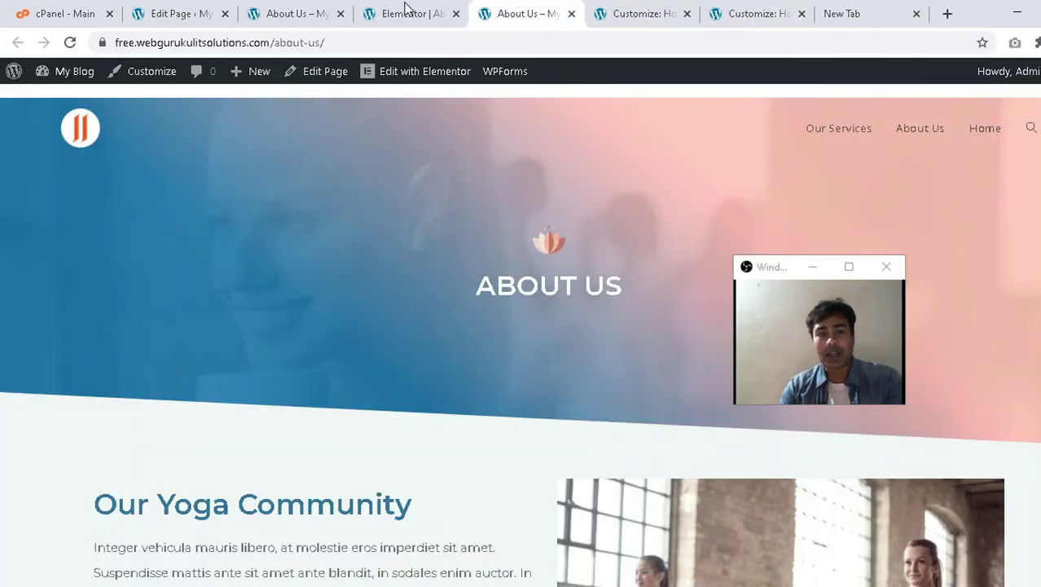
left_click(181, 13)
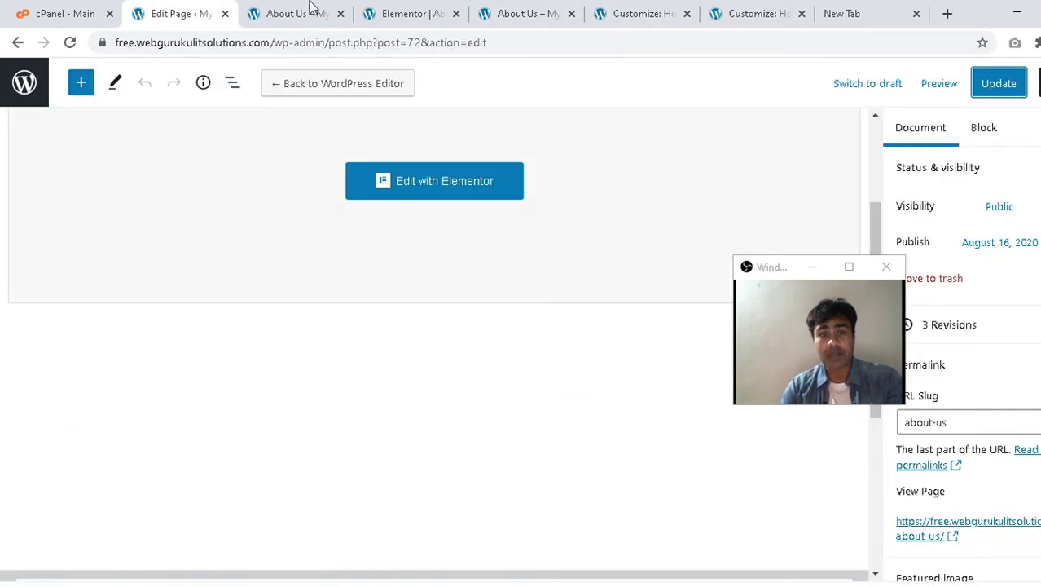
Return to the updated live About Us page and follow its header logo to the site's front page.
left_click(300, 12)
scroll(399, 356, "down", 2)
scroll(399, 356, "up", 2)
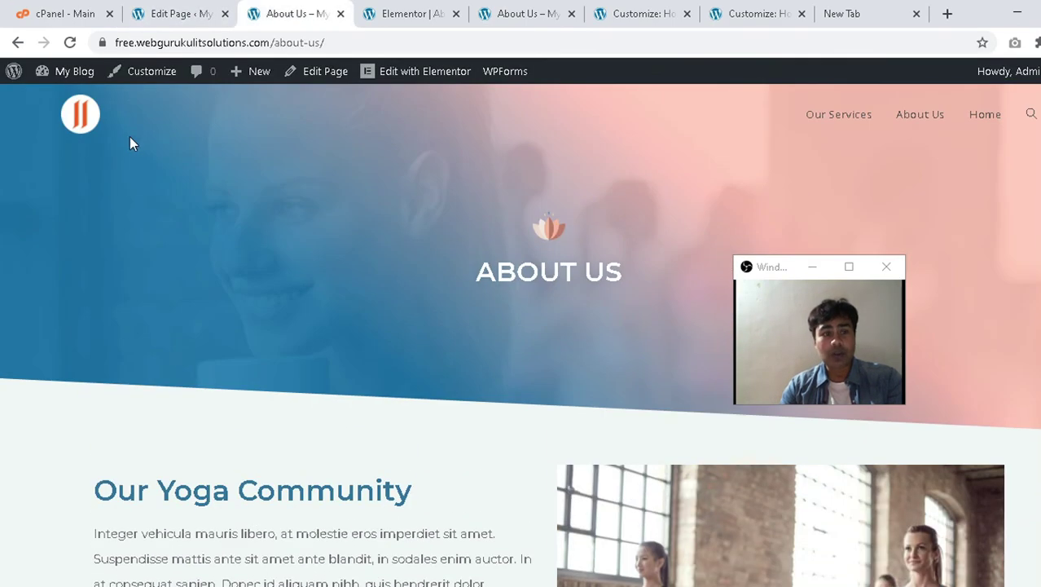
left_click(83, 125)
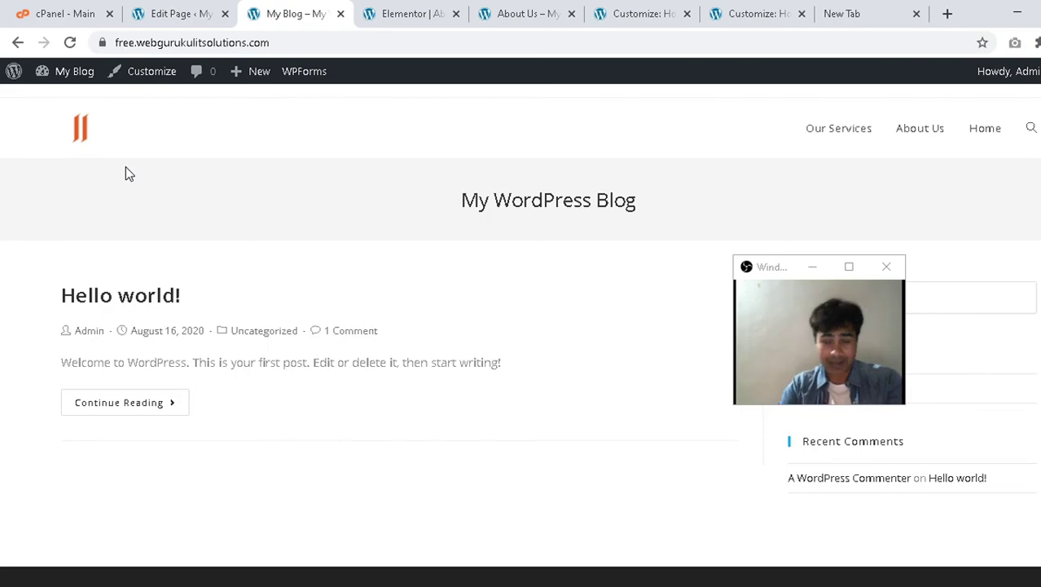
key("alt+Tab")
key("alt+Tab")
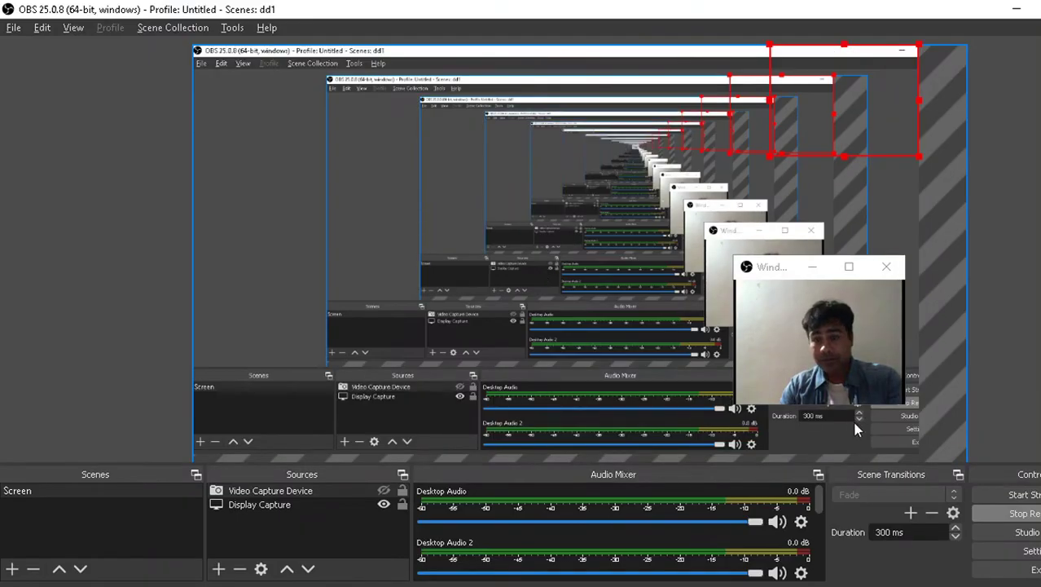